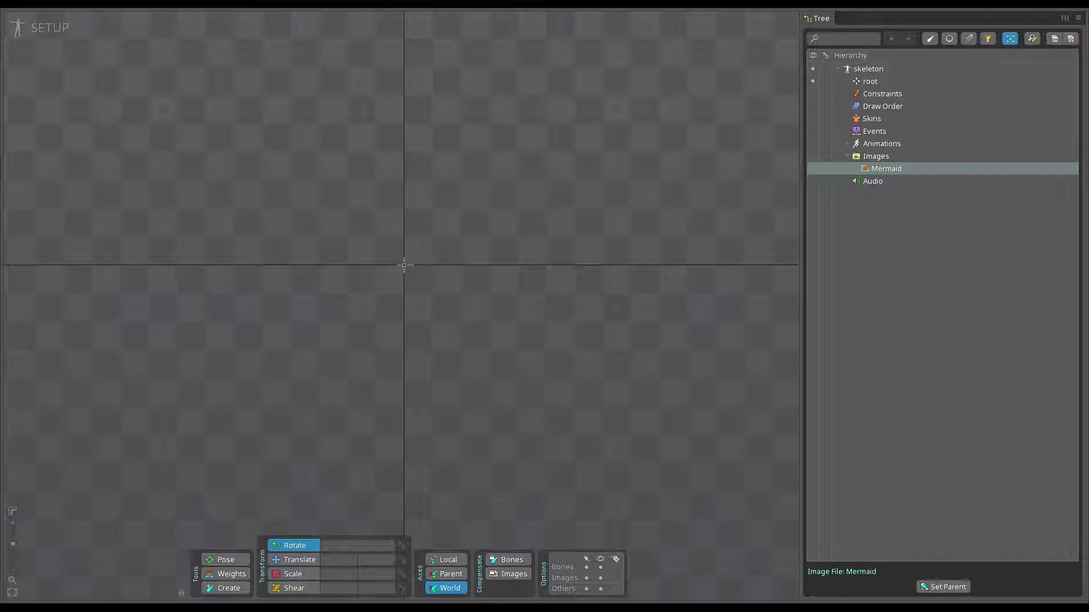
Place the Mermaid image from the Images folder into the skeleton's setup scene.
left_click_drag(1088, 26, 817, 68)
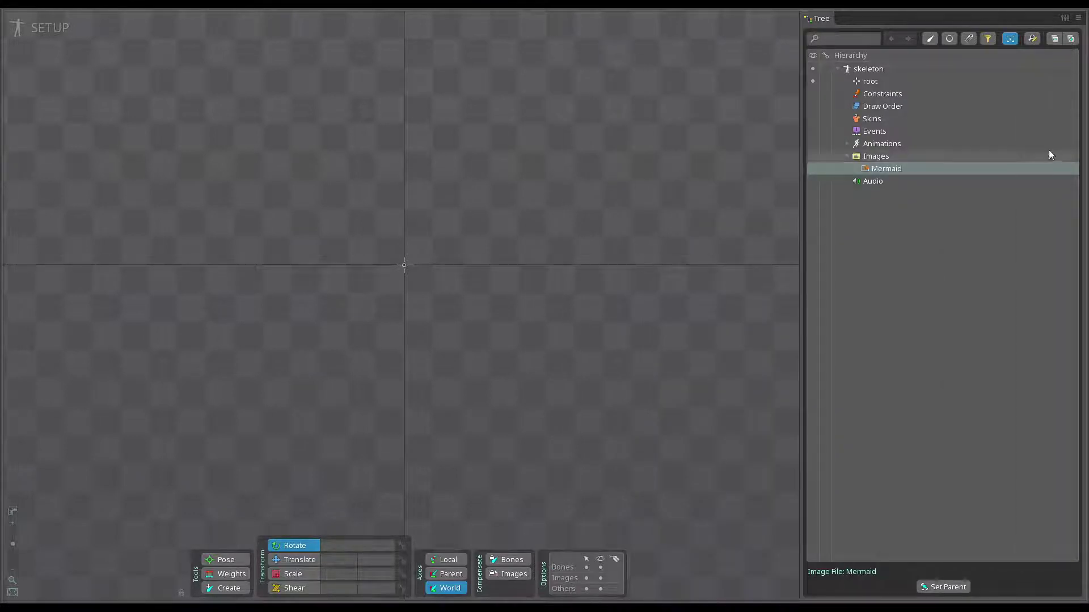
left_click_drag(882, 169, 498, 124)
scroll(536, 228, "down", 5)
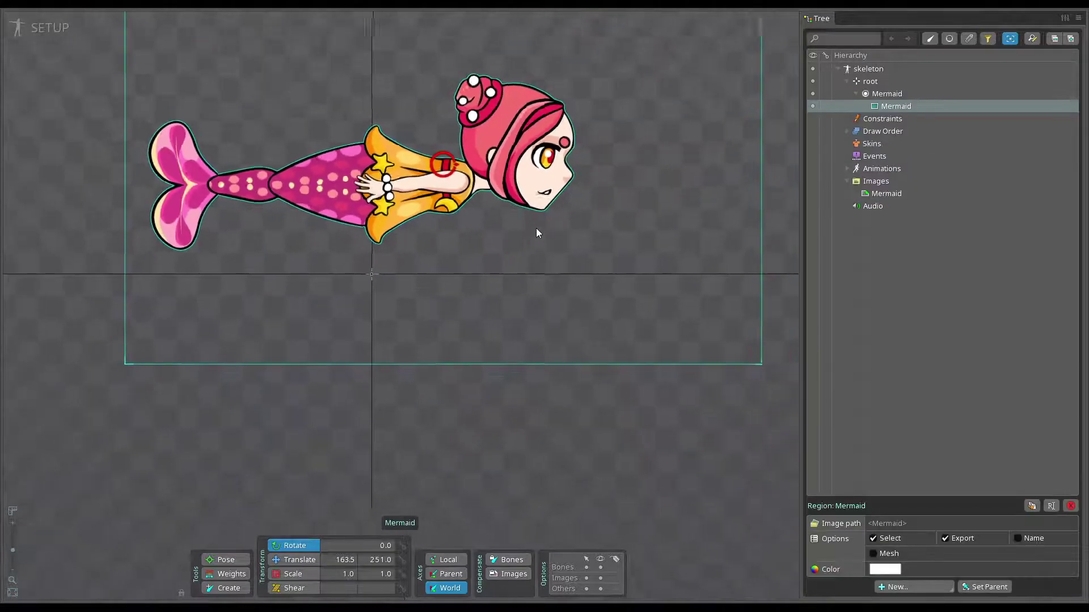
scroll(473, 321, "up", 1)
scroll(483, 317, "up", 2)
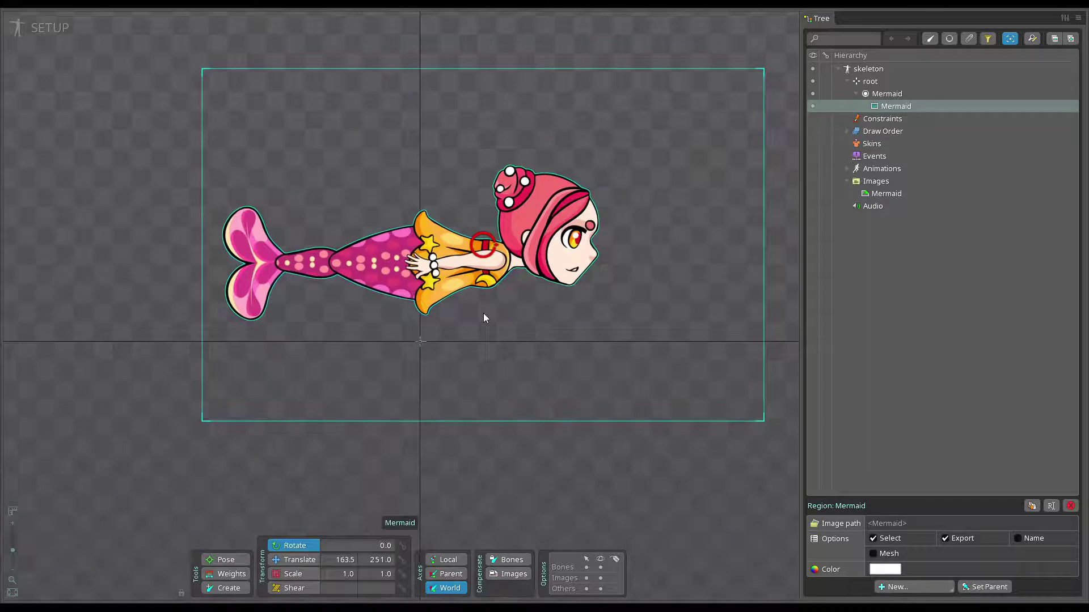
Translate the Mermaid image to about X 207.72, Y 327.65, above the root origin.
left_click(300, 561)
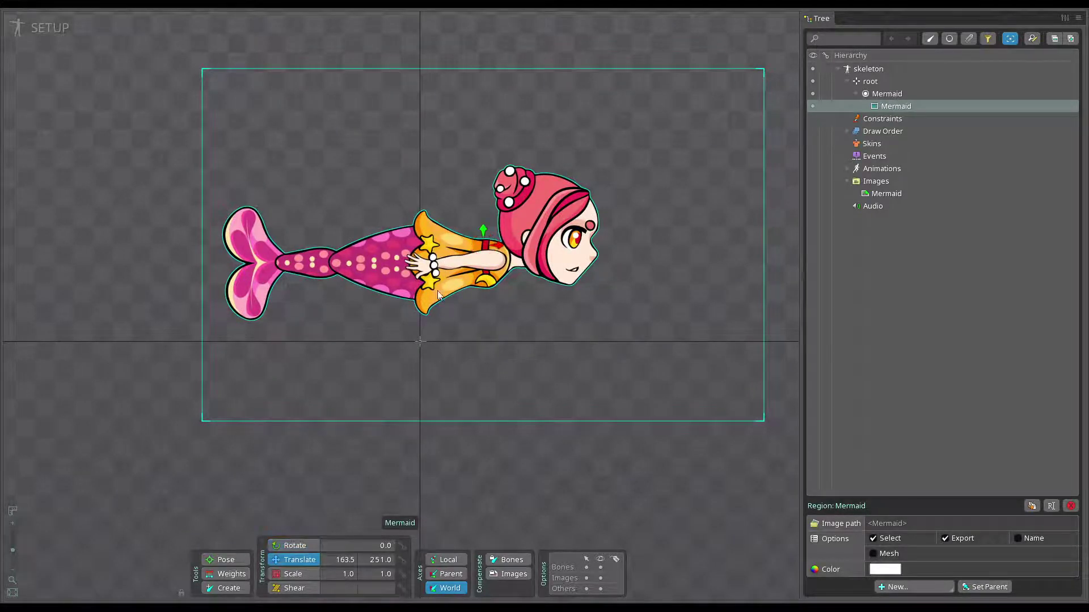
left_click_drag(491, 314, 508, 284)
scroll(491, 341, "up", 2)
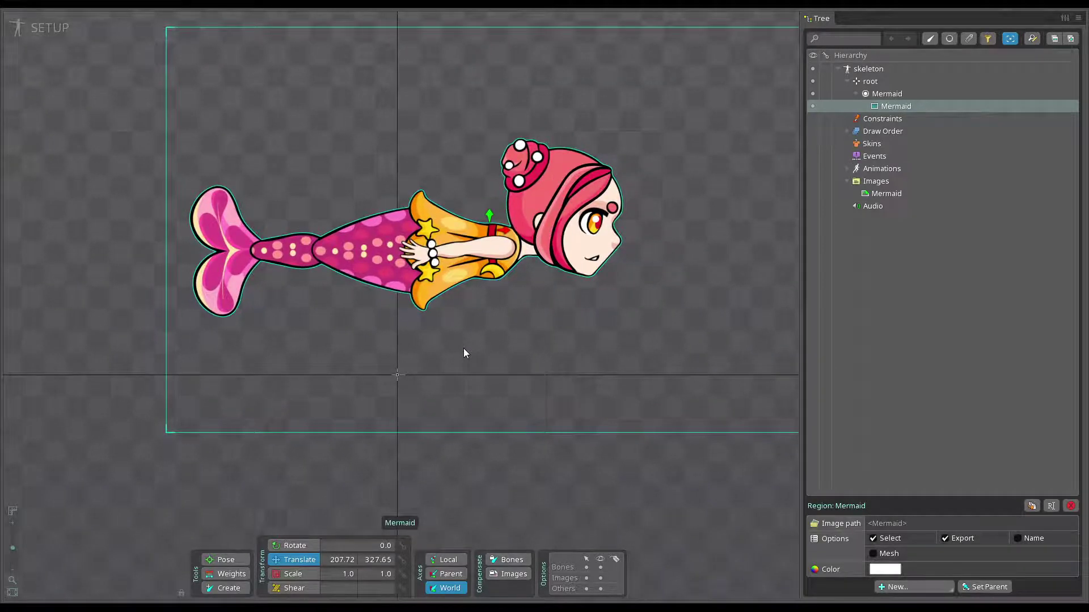
left_click_drag(464, 352, 459, 388)
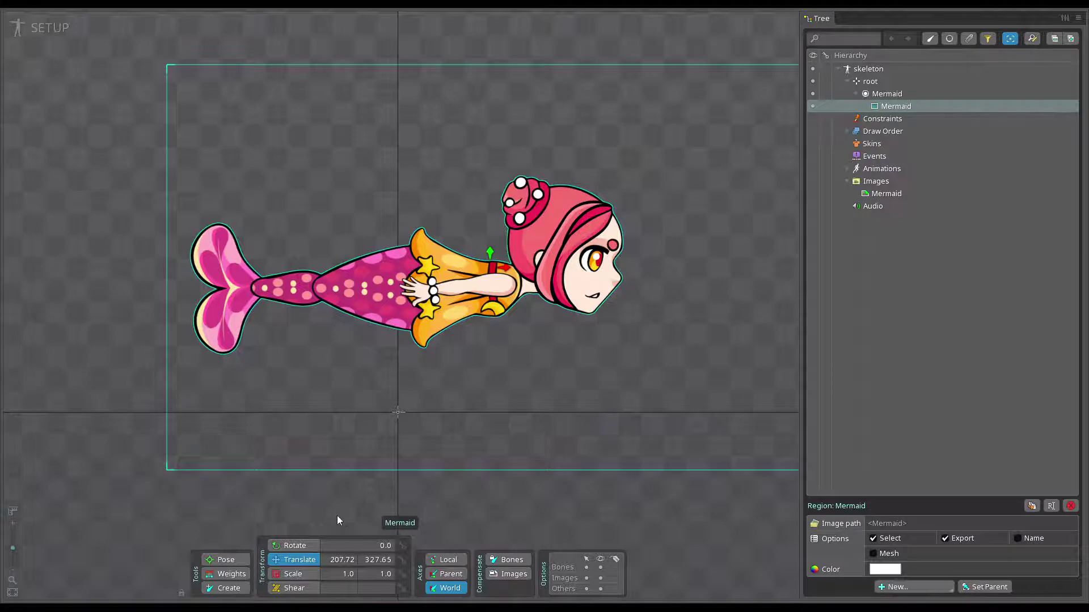
Create a bone under root running from the mermaid's face past her tail fin, about 1095 units long.
left_click(223, 588)
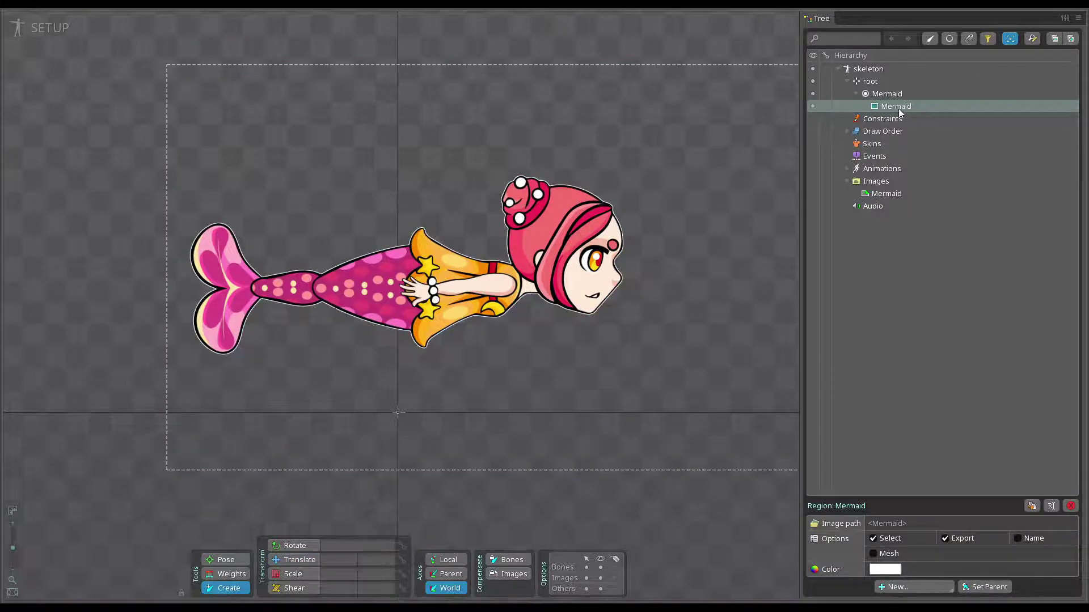
left_click(874, 82)
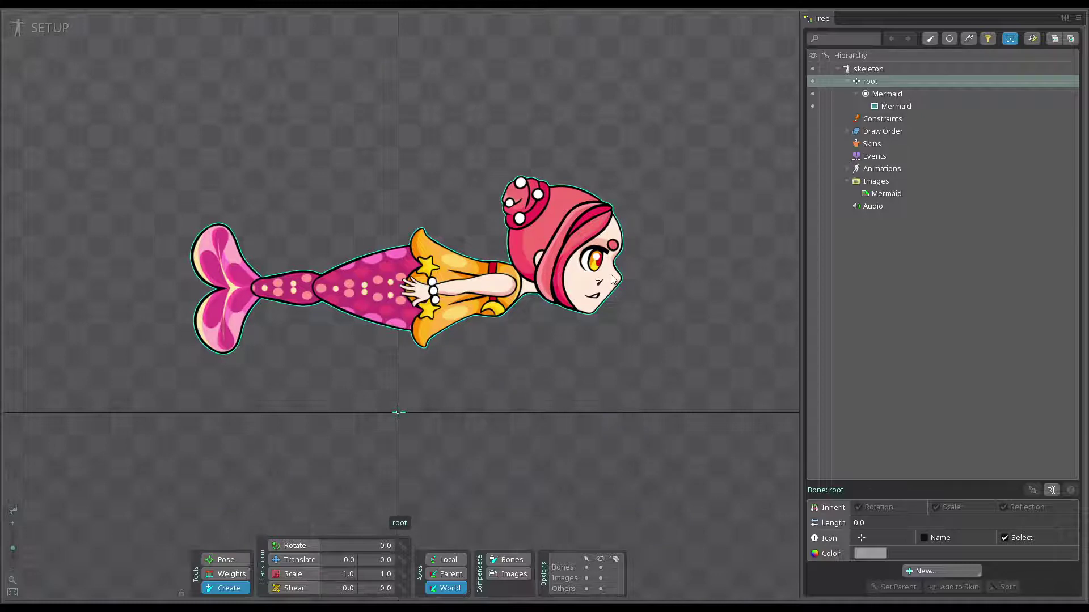
left_click_drag(614, 278, 130, 289)
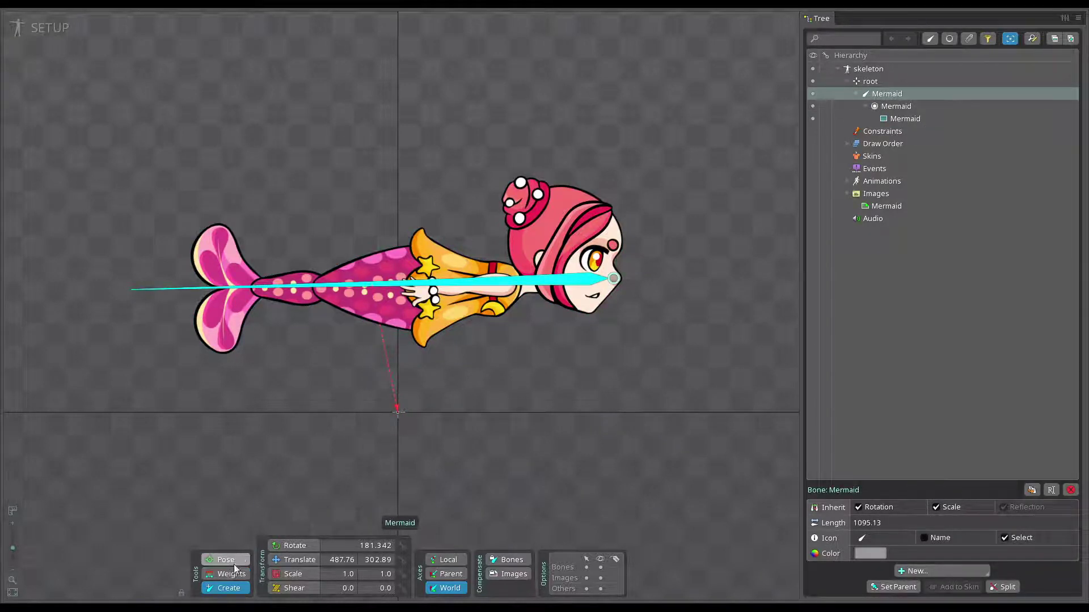
Split the long Mermaid bone into four bones with the Nested option on.
left_click(296, 550)
left_click_drag(601, 280, 577, 273)
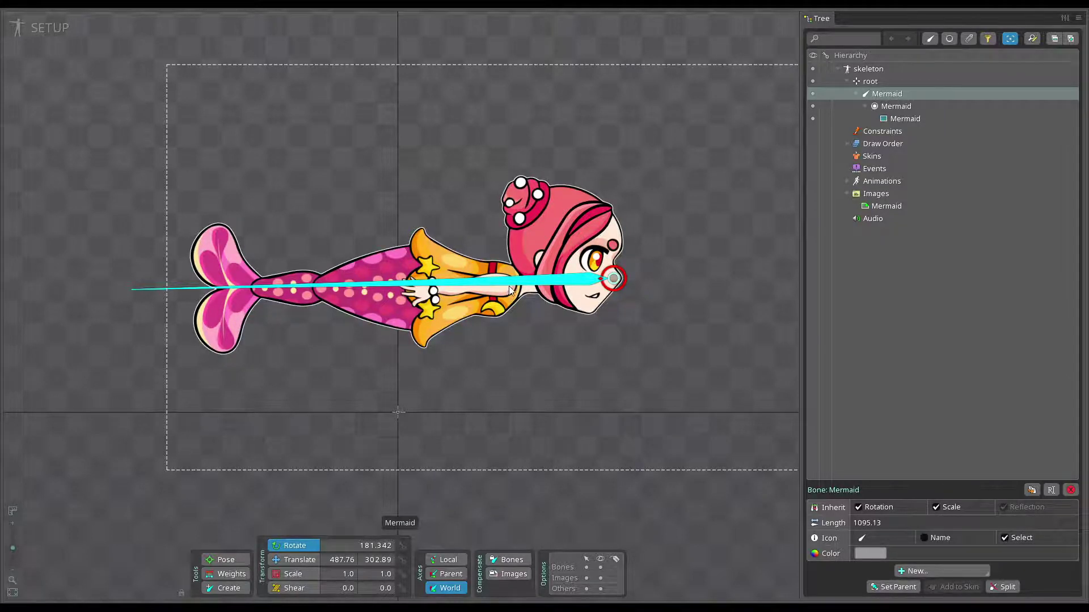
scroll(506, 290, "down", 1)
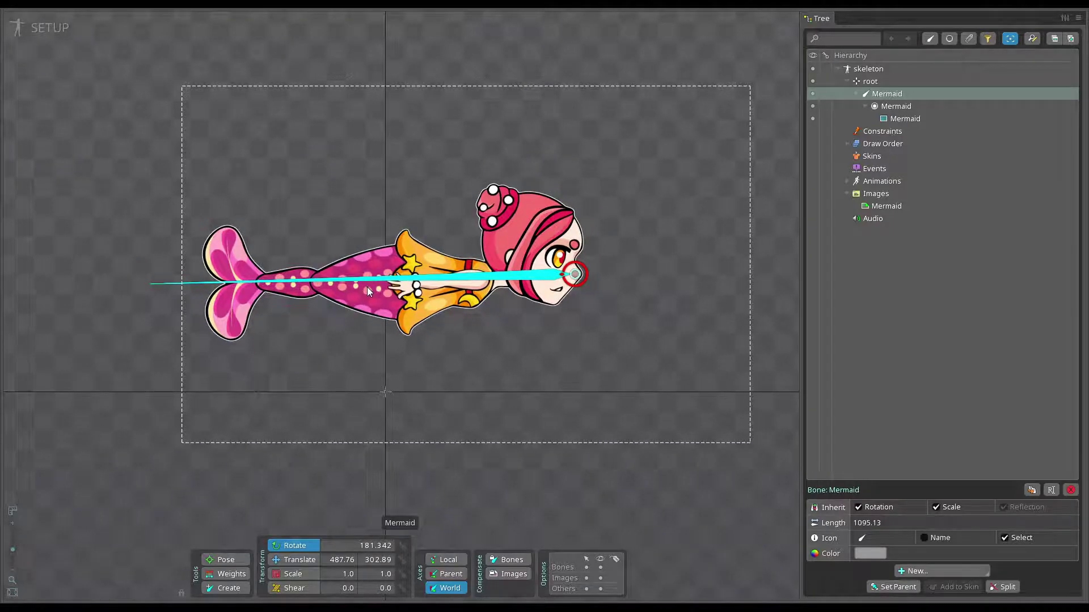
left_click(1007, 586)
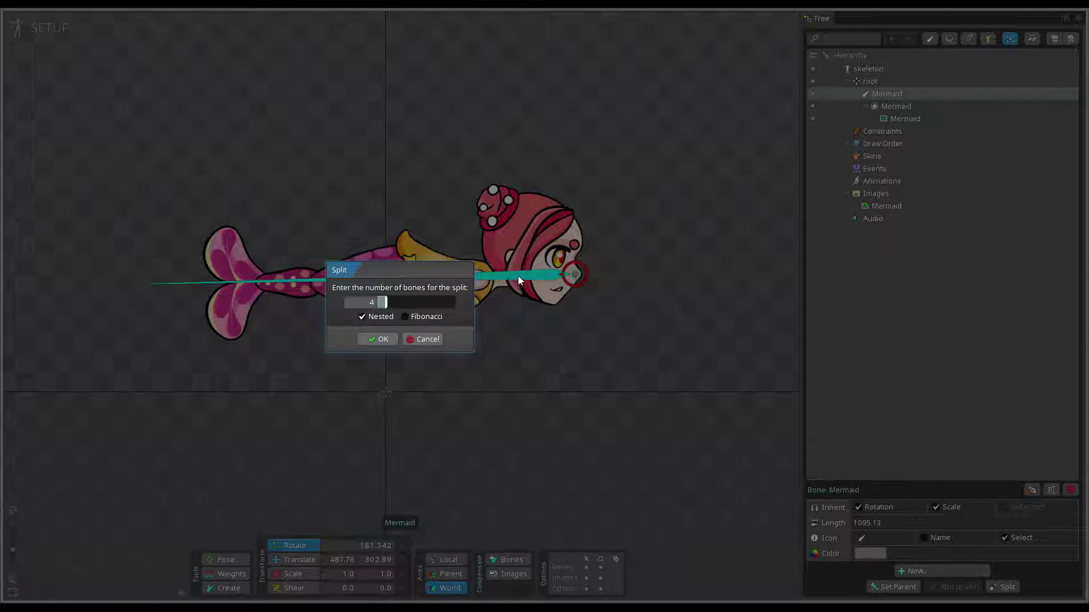
left_click(383, 339)
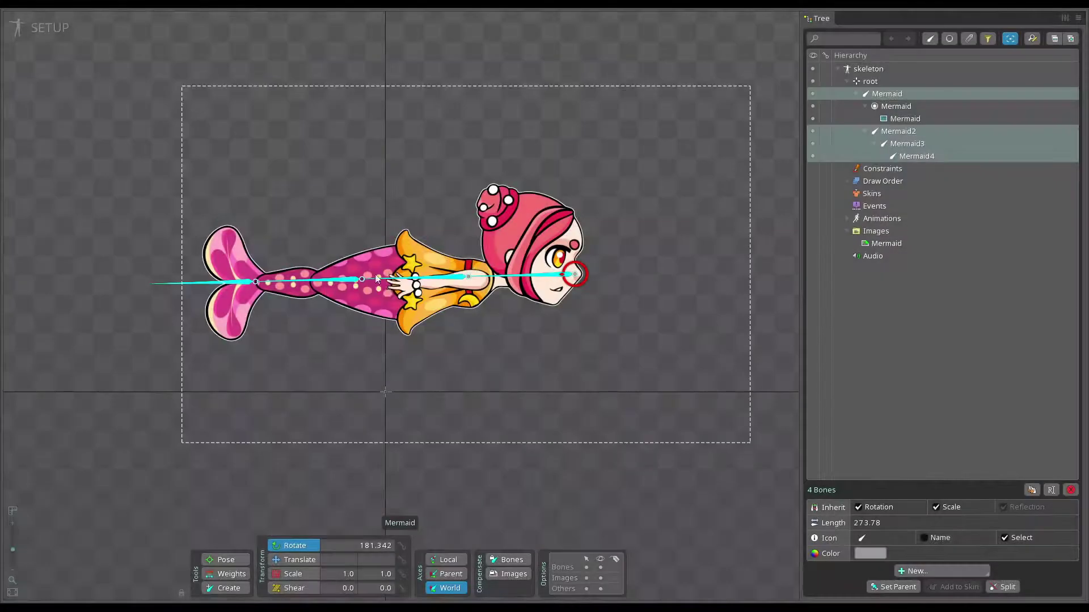
scroll(217, 303, "up", 2)
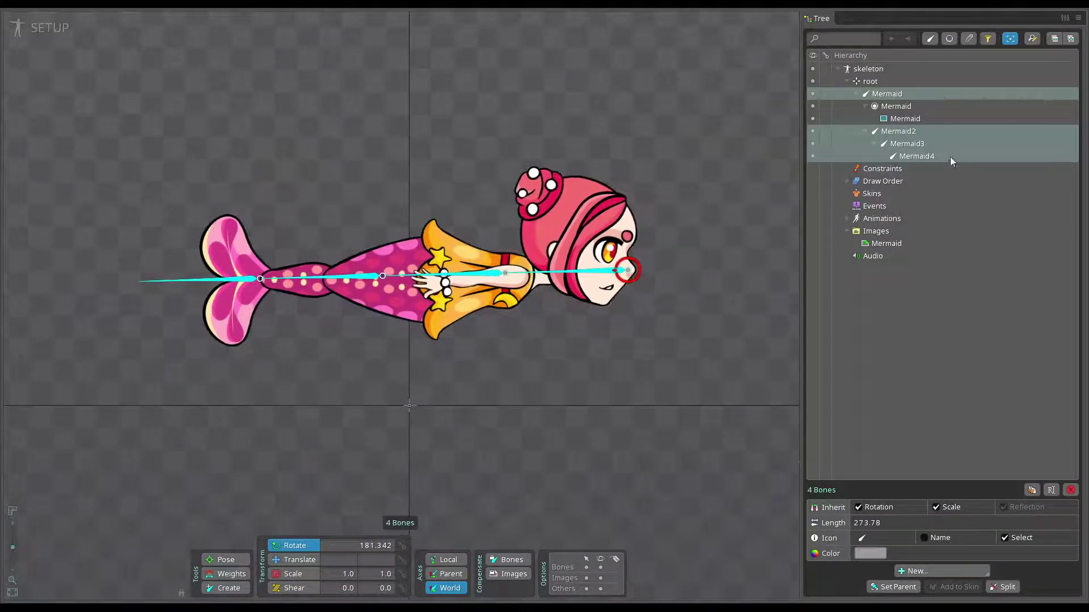
Check the nested bone chain by selecting its bones one by one from the tail to the head.
left_click(916, 157)
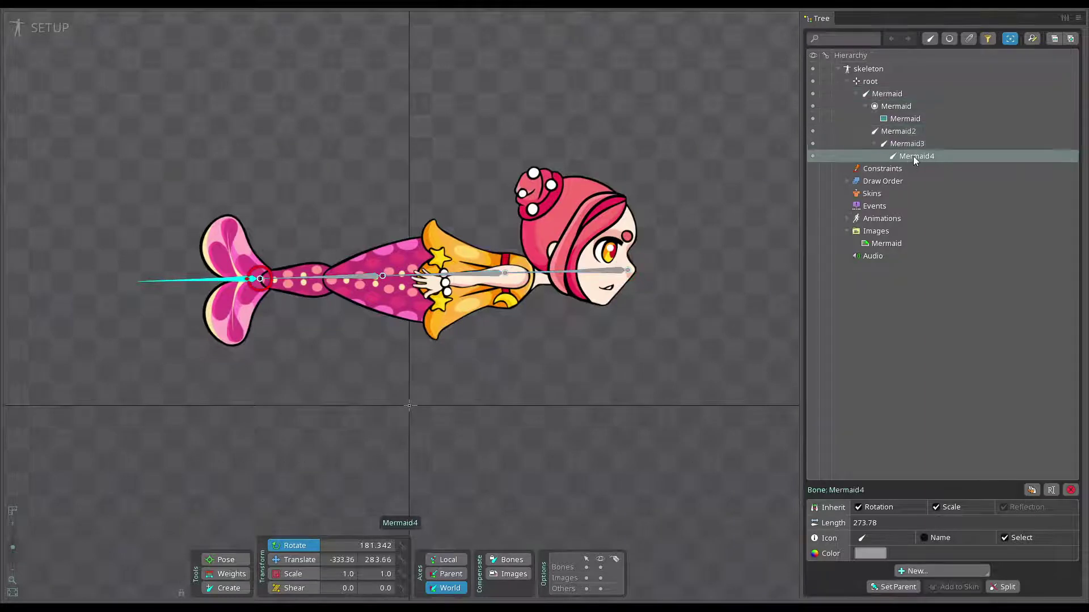
left_click(316, 280)
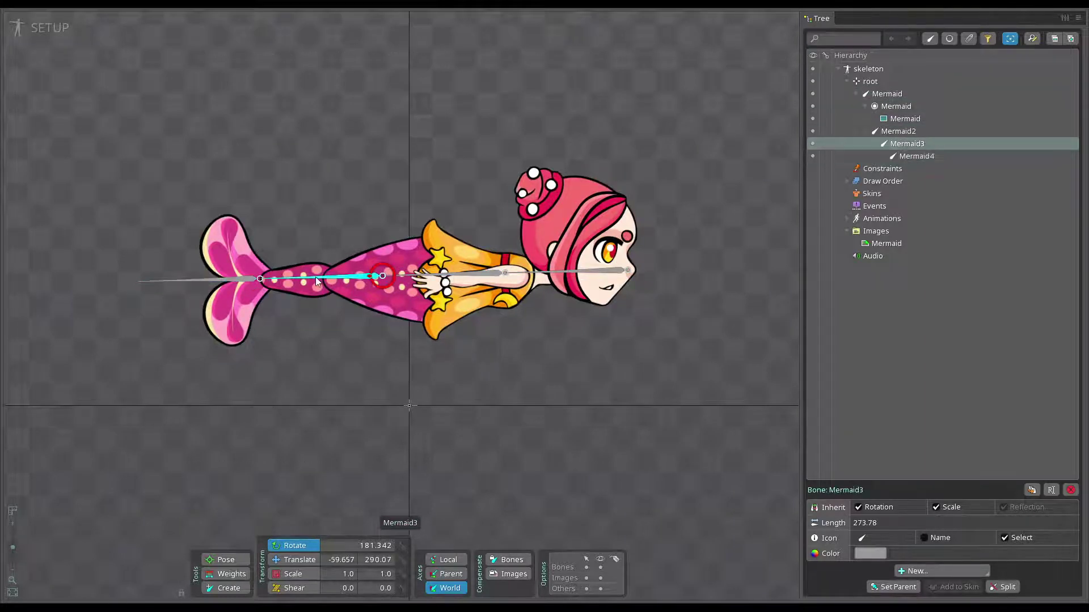
left_click(458, 277)
left_click(574, 276)
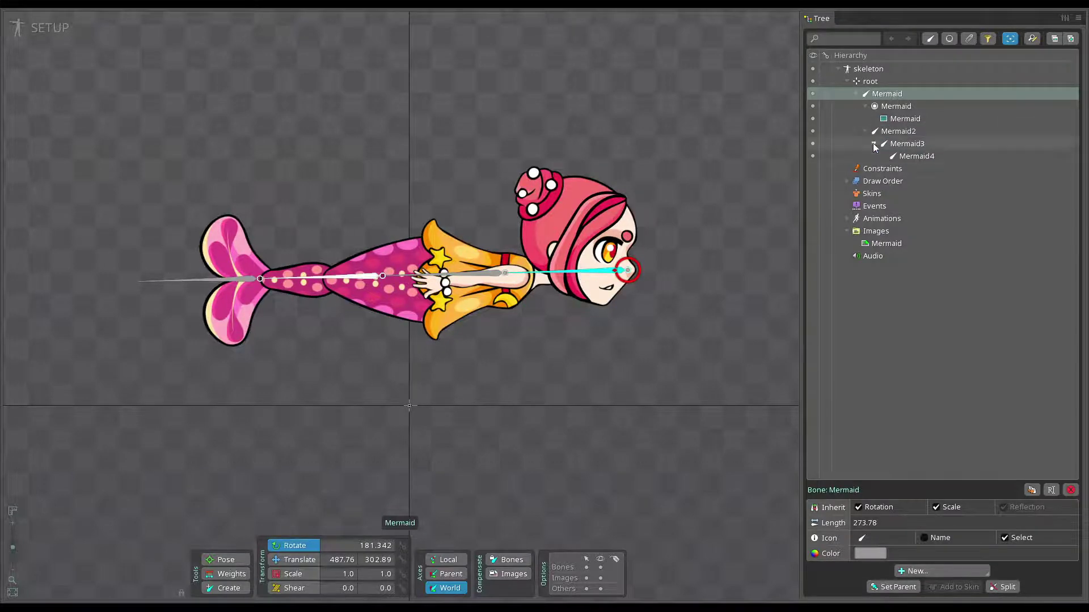
Undo the nested split and split the Mermaid bone into four bones with Nested off.
key("ctrl+z")
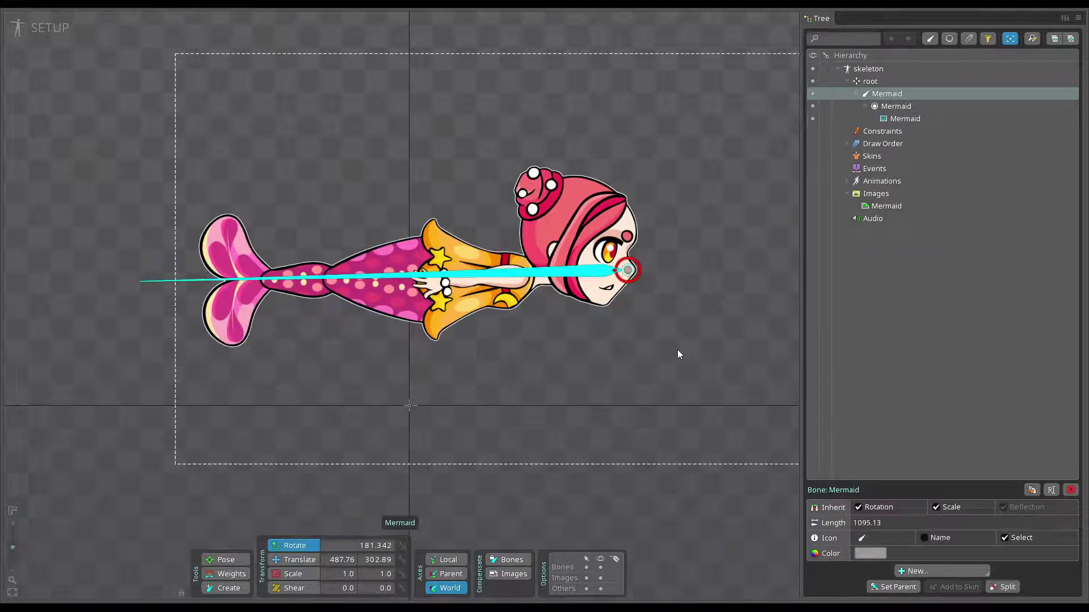
left_click(1007, 587)
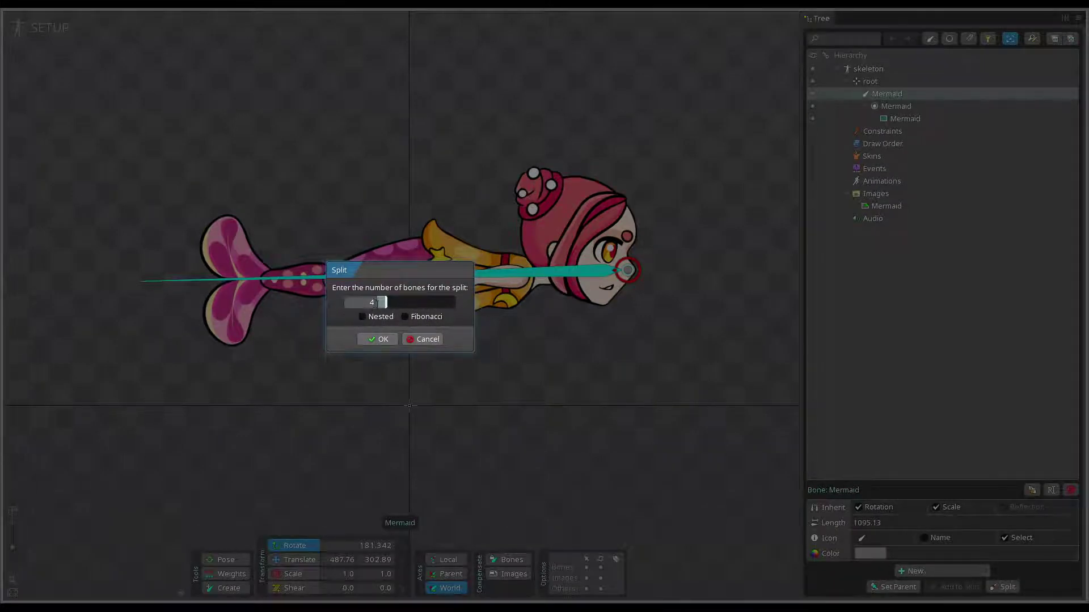
left_click(377, 340)
Examine the parent links and hierarchy order of root and the four unnested Mermaid bones.
left_click(225, 588)
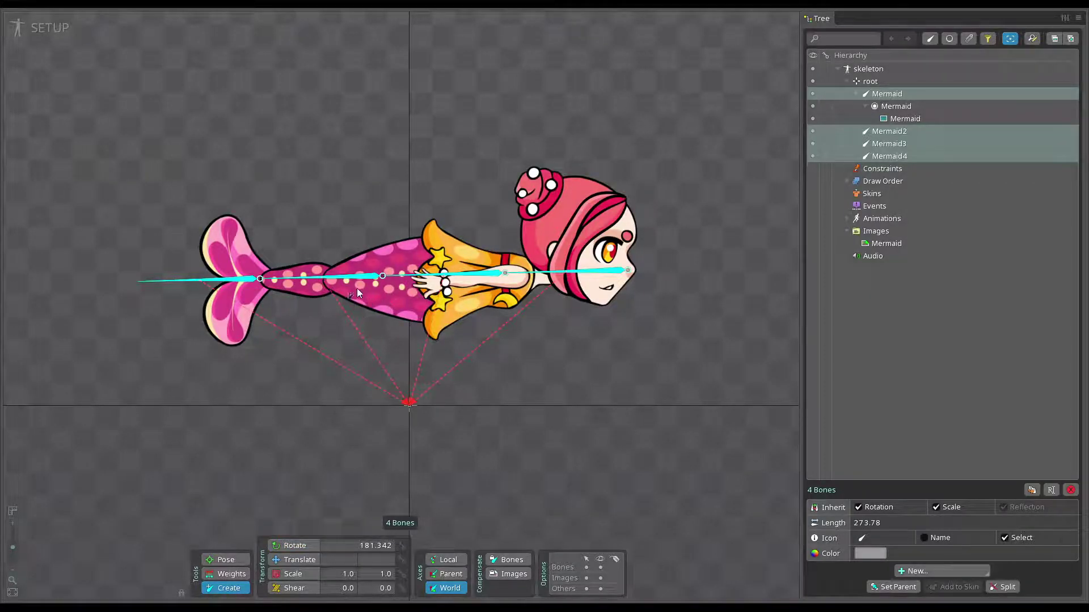
left_click(870, 84)
left_click(876, 133)
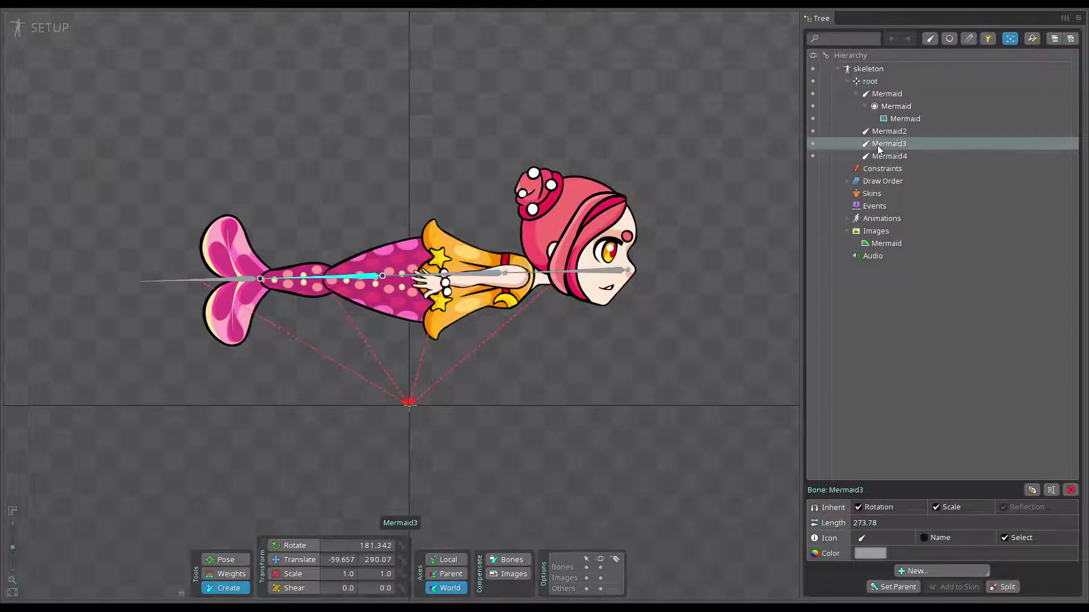
left_click(888, 156)
left_click(884, 131)
left_click(883, 95)
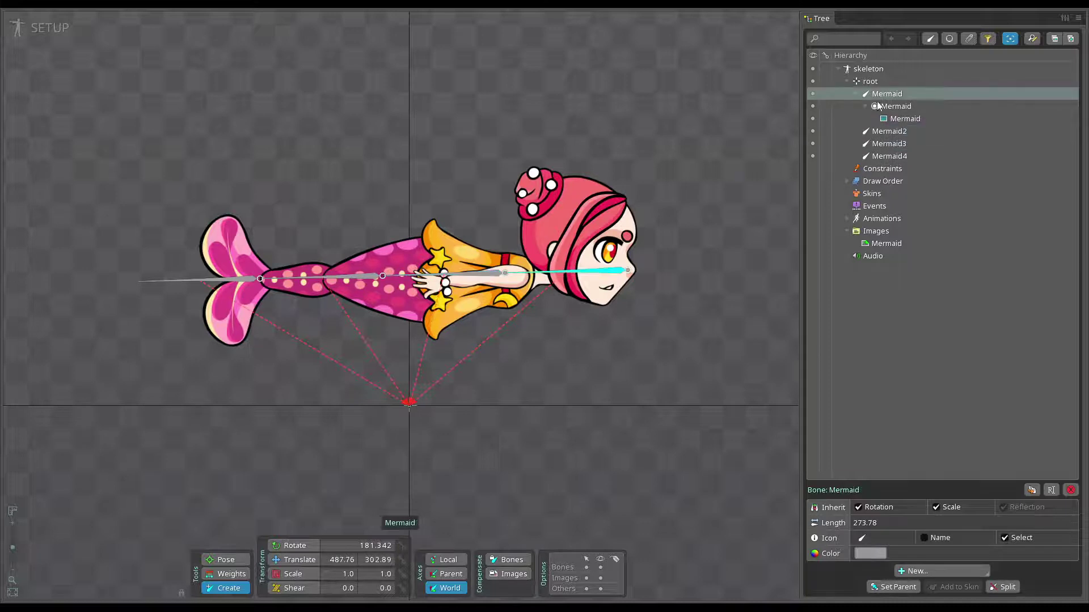
left_click(881, 144)
left_click(880, 157)
left_click(881, 144)
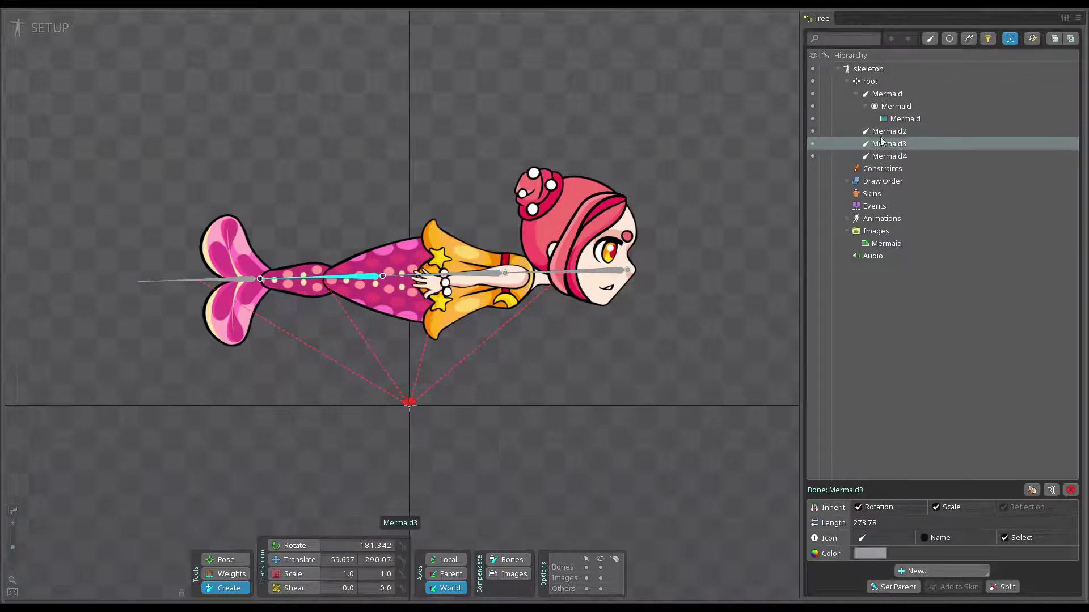
left_click(882, 132)
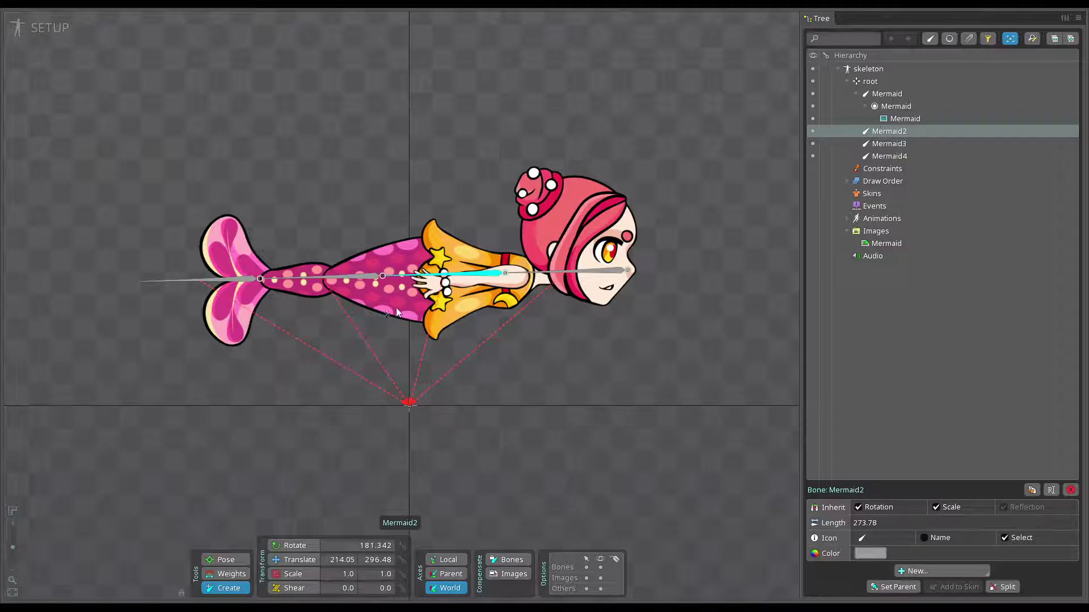
scroll(397, 313, "up", 2)
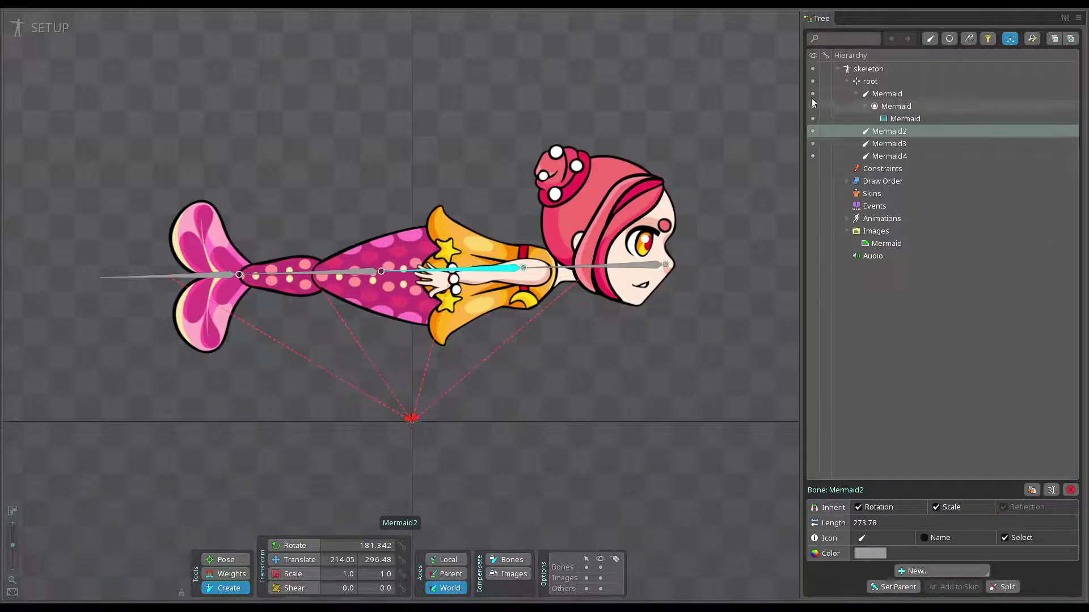
left_click(856, 81)
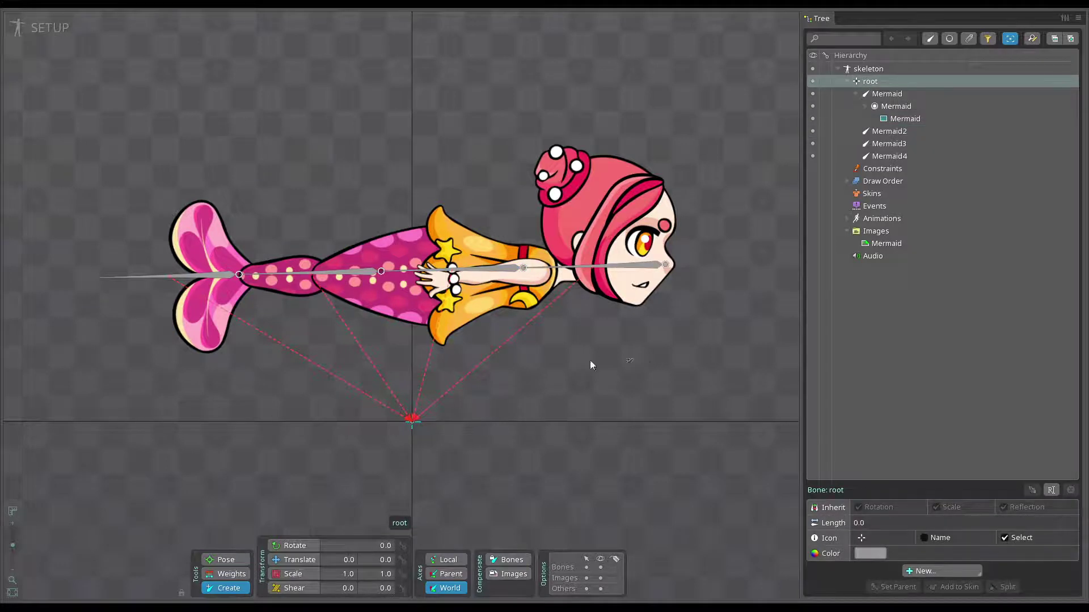
Try rotating the Mermaid image and the unnested bones, and undo the rotation and the unnested split.
left_click(590, 271)
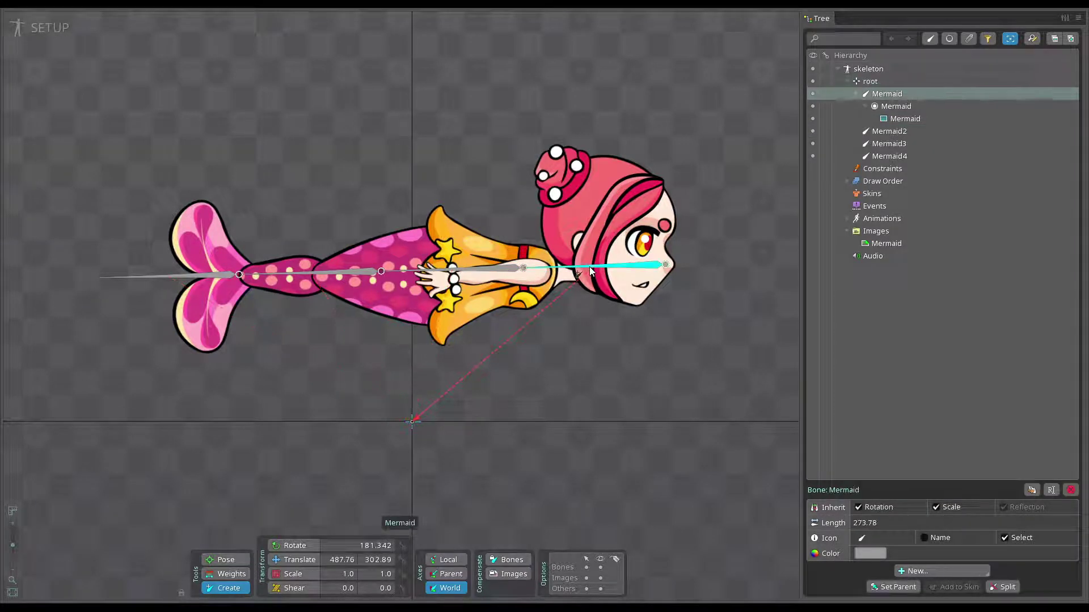
left_click(293, 546)
left_click_drag(655, 311, 479, 271)
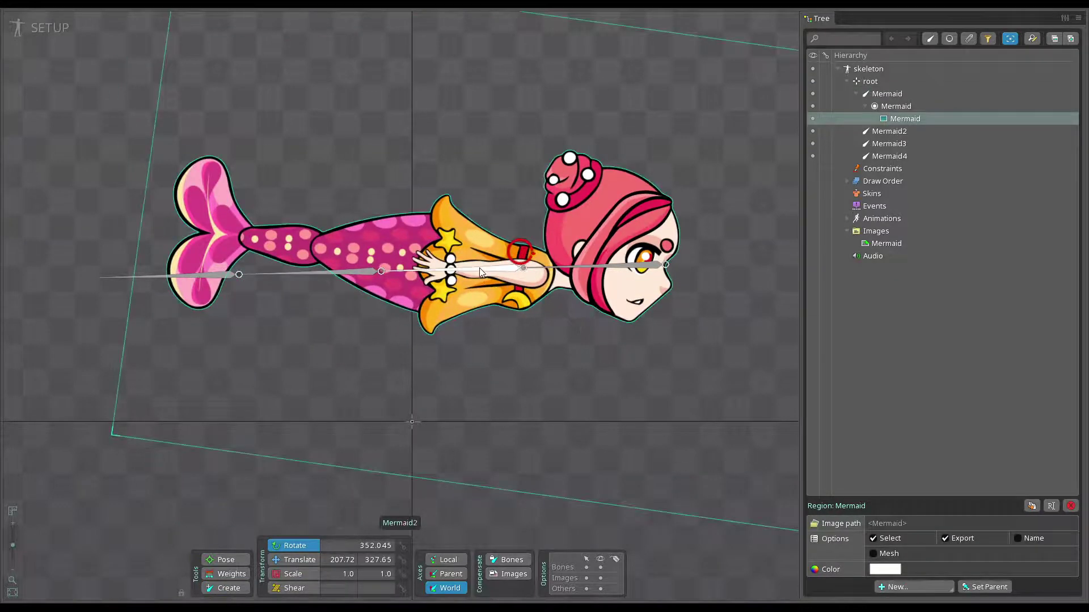
left_click_drag(481, 351, 490, 383)
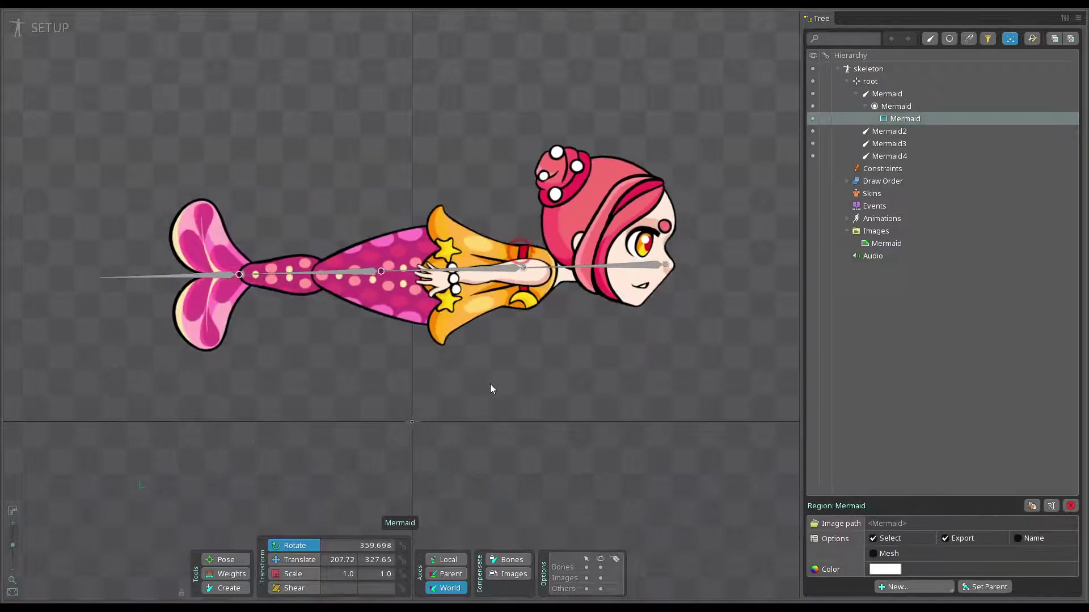
left_click(345, 273)
left_click_drag(353, 360, 254, 289)
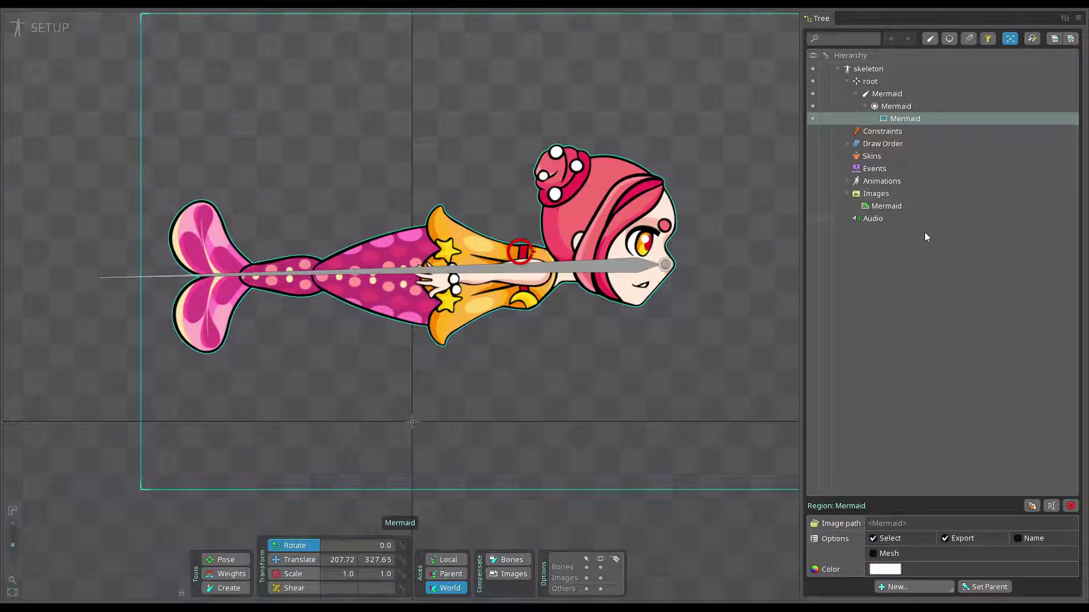
Split the long Mermaid bone into four bones with the Nested option on.
left_click(880, 93)
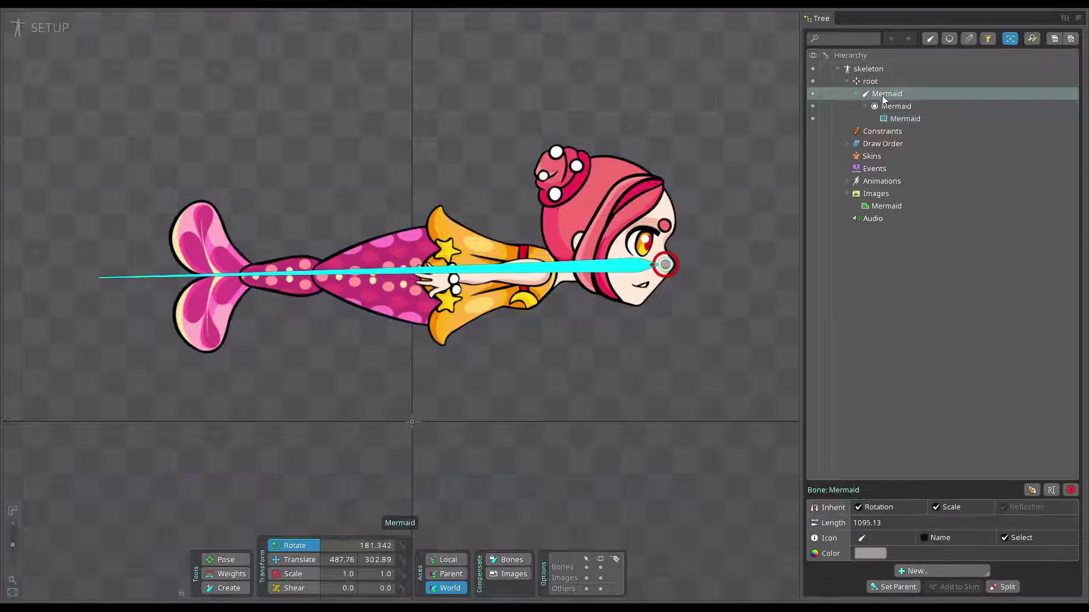
left_click(1007, 588)
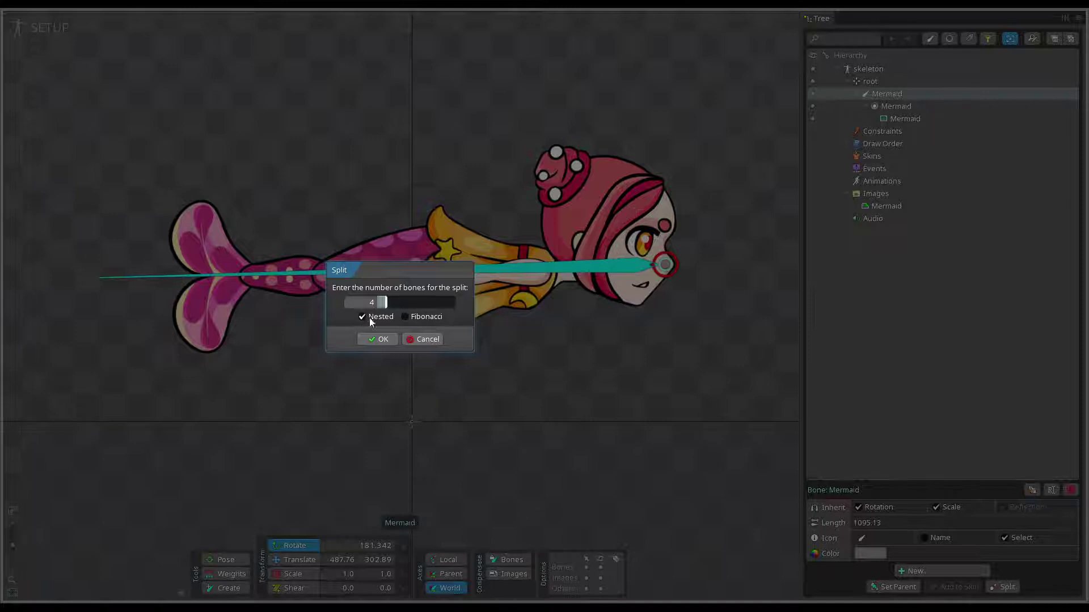
left_click(379, 339)
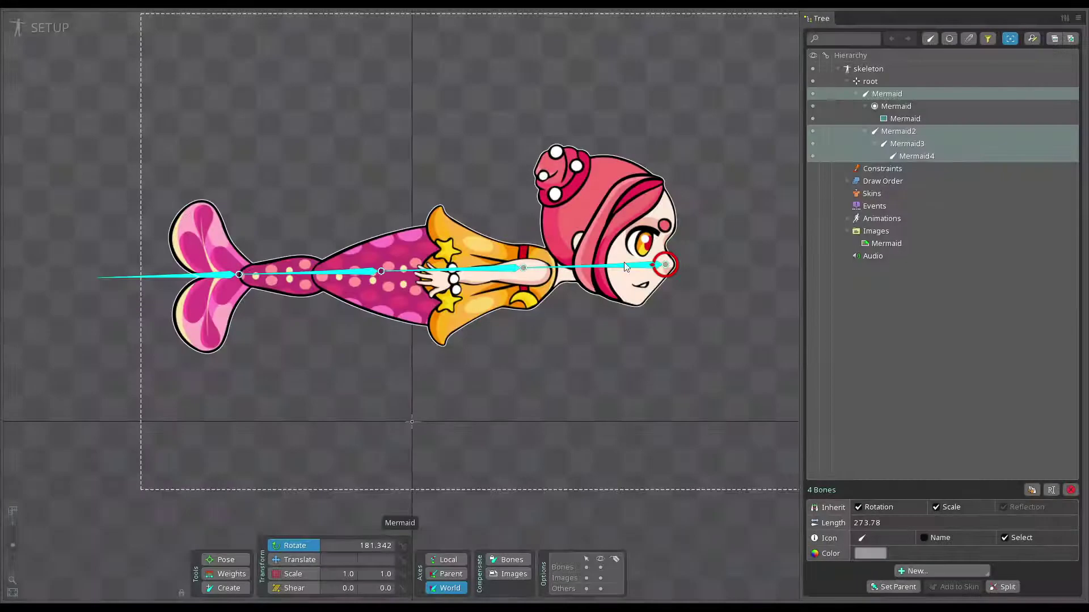
Rotate the Mermaid image to about 348.87 degrees over the nested bone chain.
left_click_drag(618, 265, 350, 278)
left_click(351, 274)
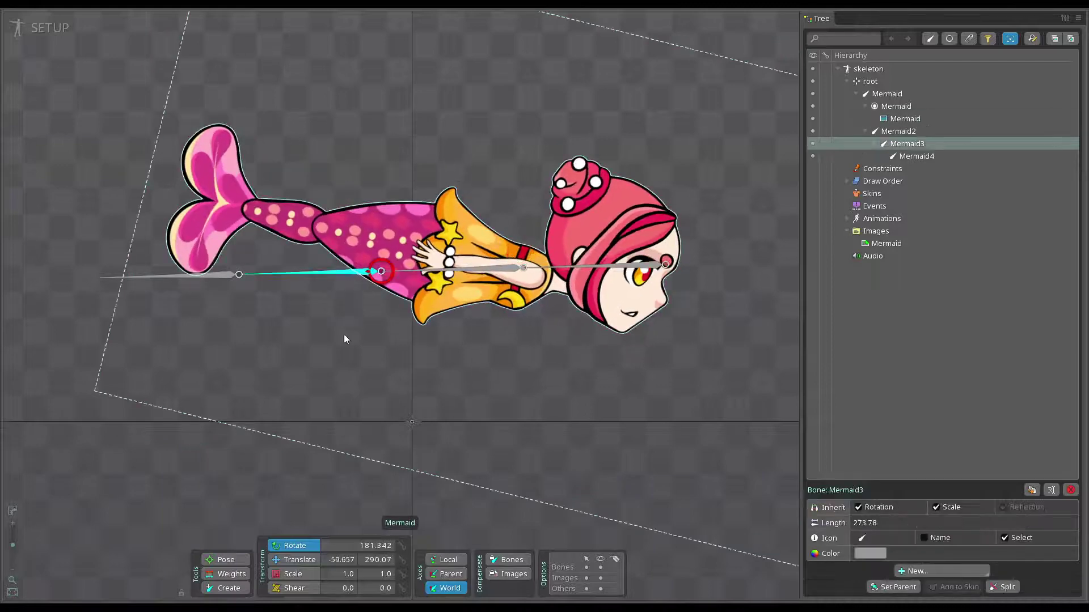
left_click_drag(344, 338, 351, 369)
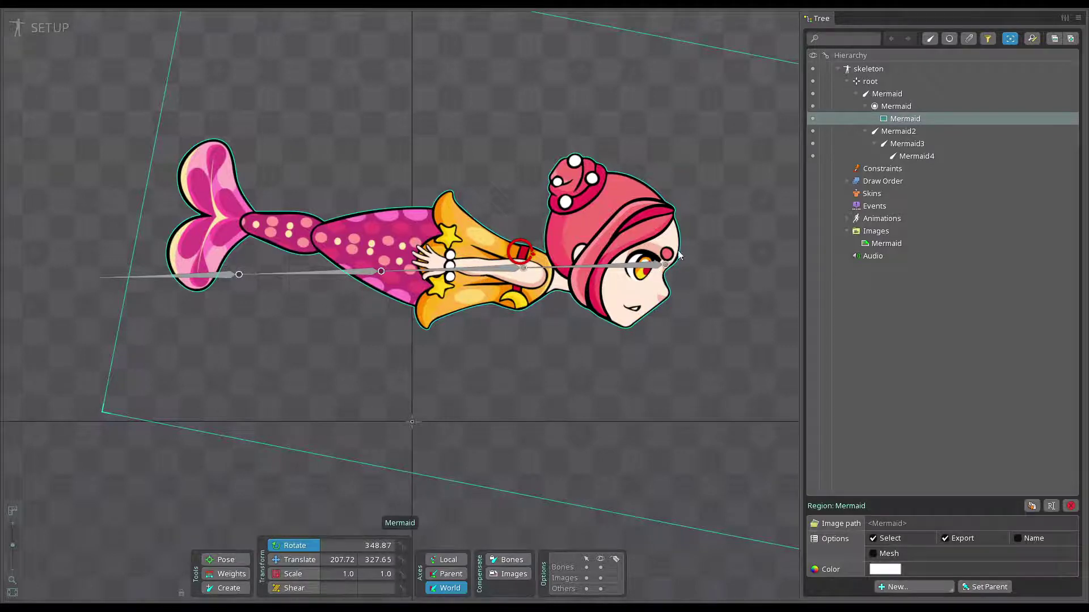
Move the Mermaid slot with its image from the first bone to the last nested bone, Mermaid4.
left_click(894, 107)
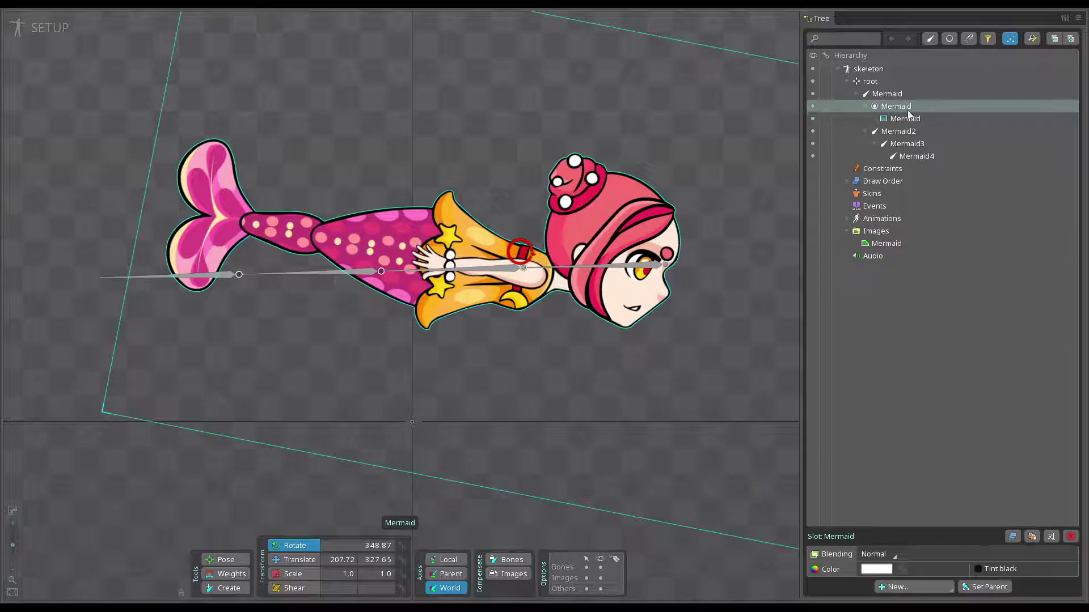
left_click_drag(885, 106, 917, 156)
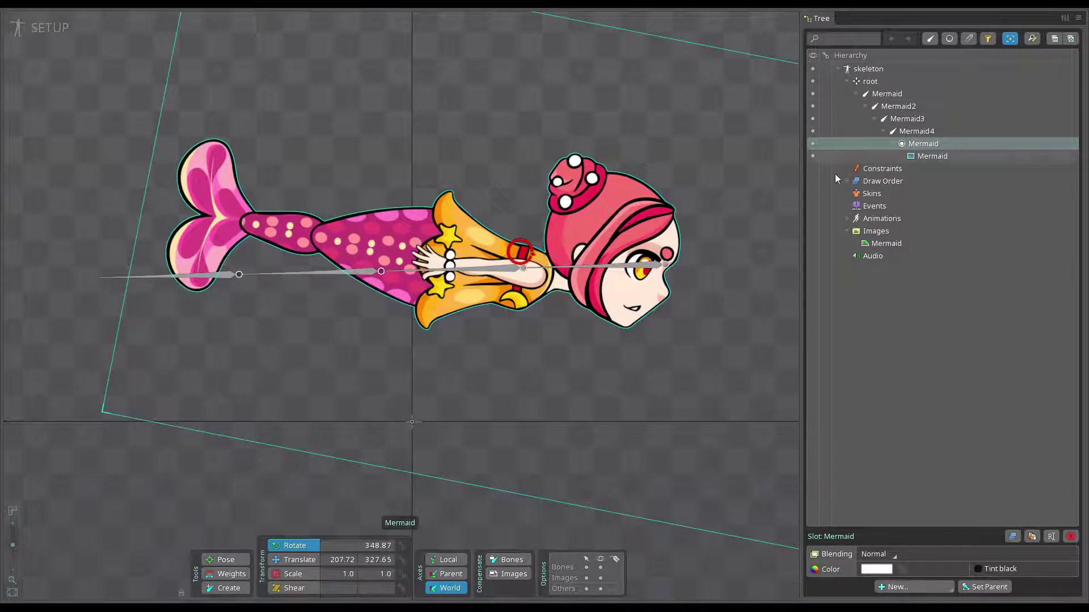
scroll(511, 369, "down", 2)
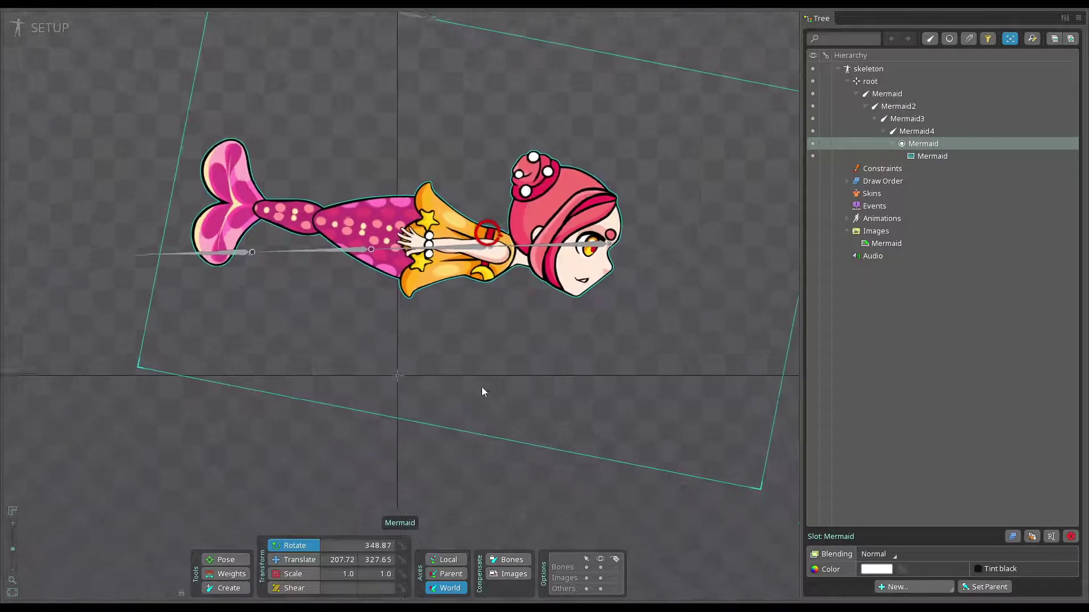
Try rotating the Mermaid image under the nested bone chain, ending at about 337.98 degrees.
left_click(564, 239)
left_click(556, 293)
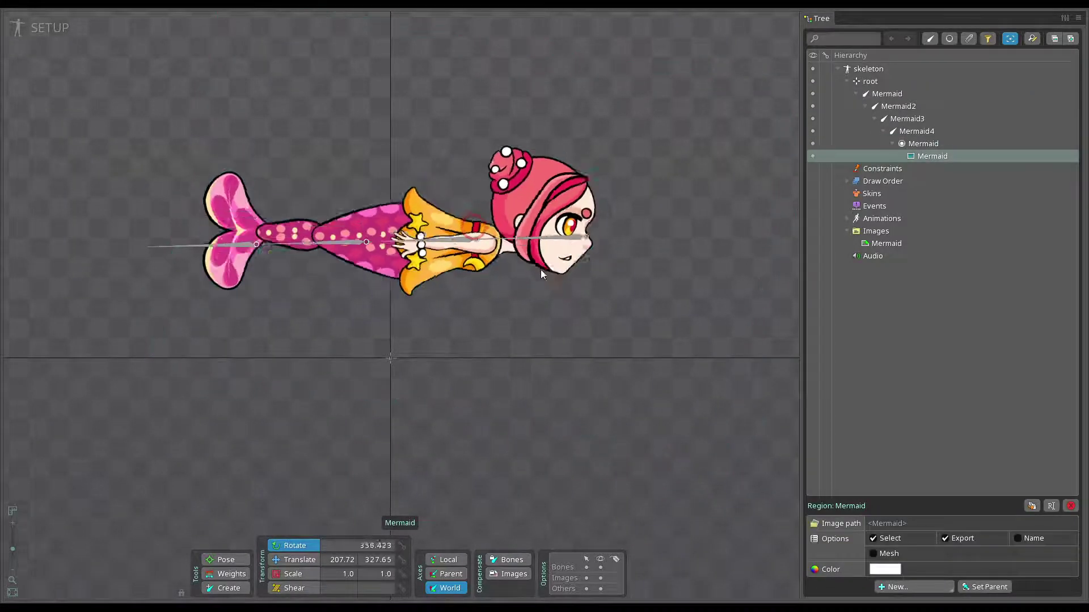
left_click_drag(540, 270, 414, 239)
key("ctrl+z")
left_click_drag(485, 382, 447, 310)
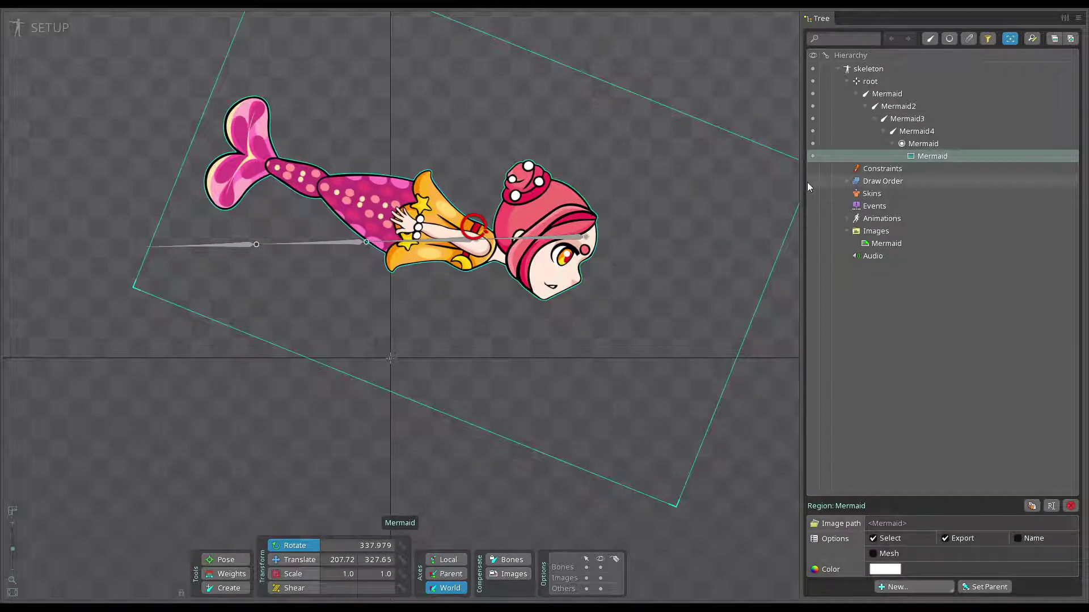
Undo the image rotations, the slot move, the nested split and the long bone, leaving the Mermaid slot directly under root.
key("ctrl+z")
key("ctrl+z")
key("ctrl+z")
key("ctrl+z")
key("ctrl+z")
key("ctrl+z")
key("ctrl+z")
key("ctrl+z")
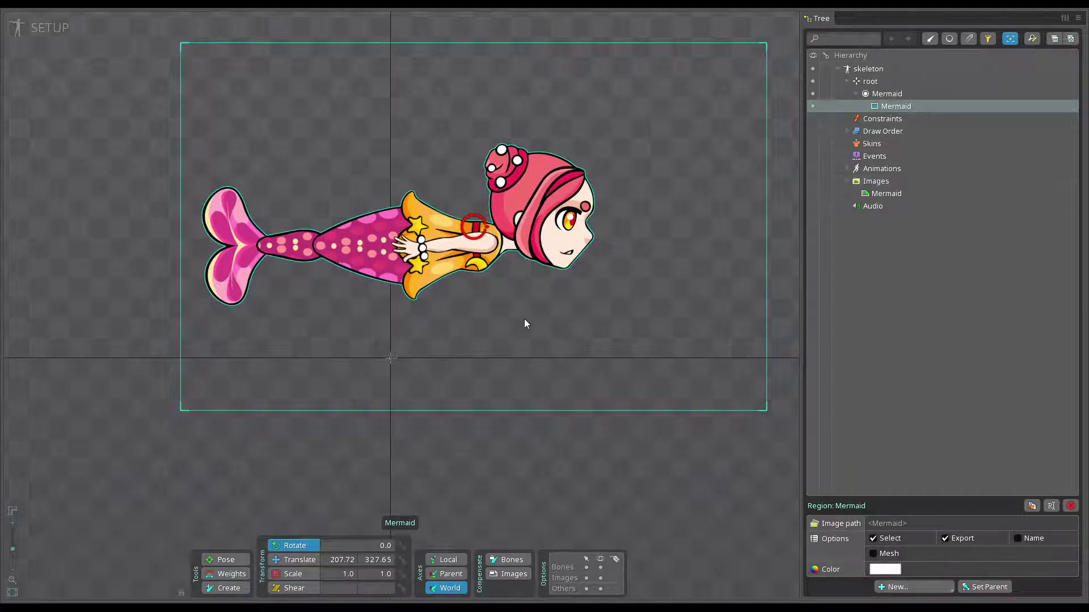
Draw a chain of four bones from root, running from the face to the tail, about 220, 216, 229 and 269 long.
left_click(868, 82)
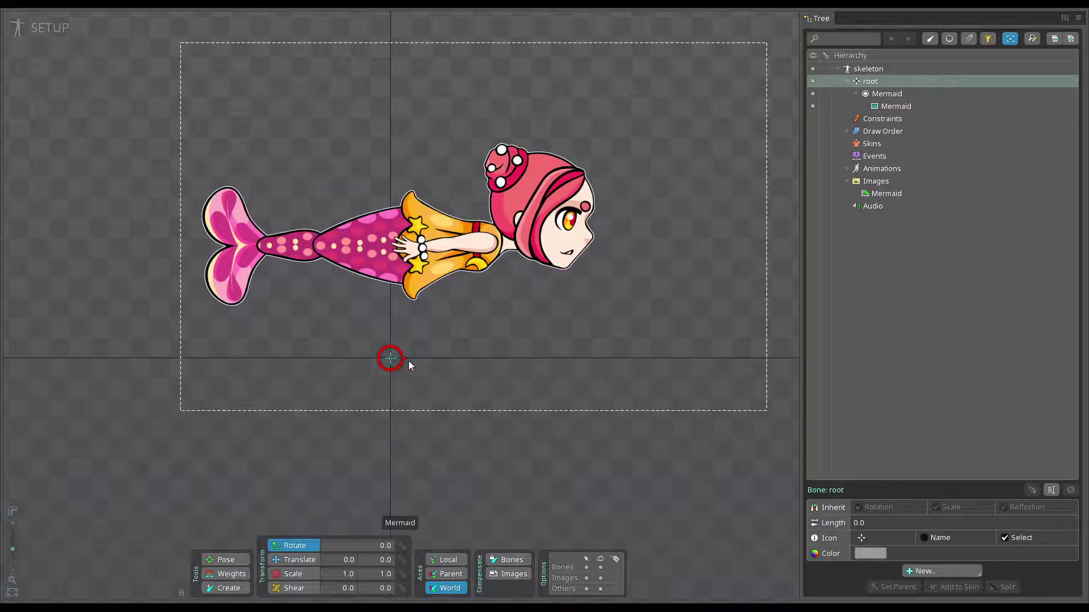
left_click(247, 588)
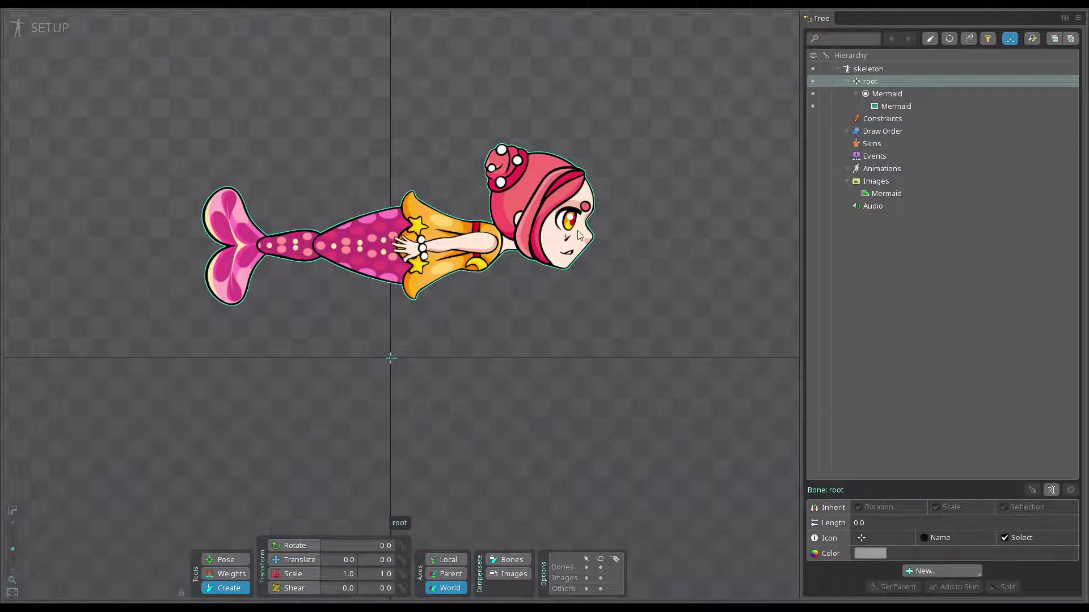
left_click_drag(588, 238, 502, 242)
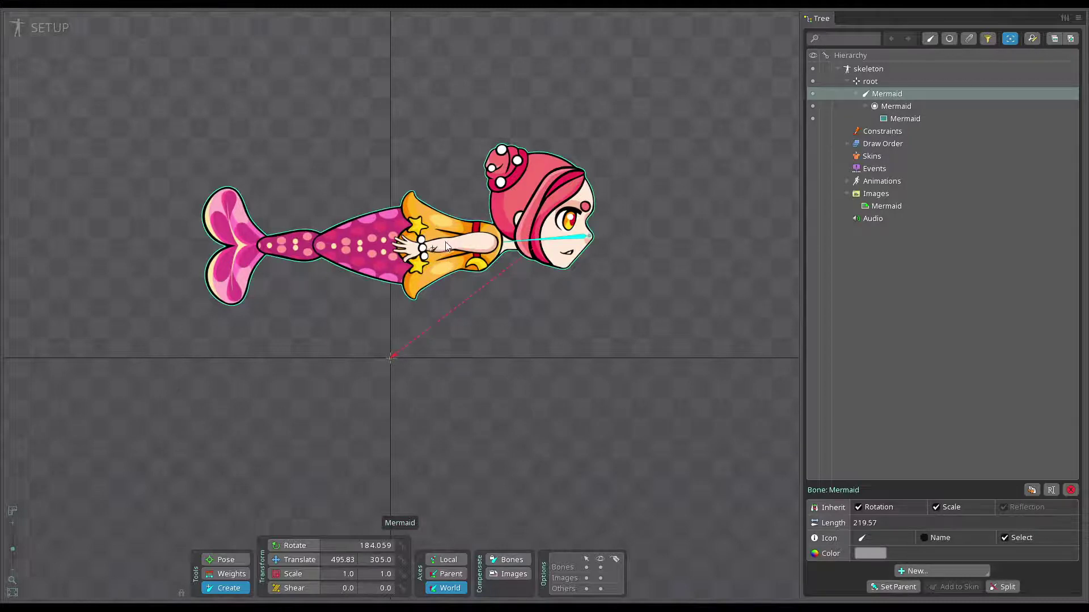
left_click_drag(497, 241, 417, 268)
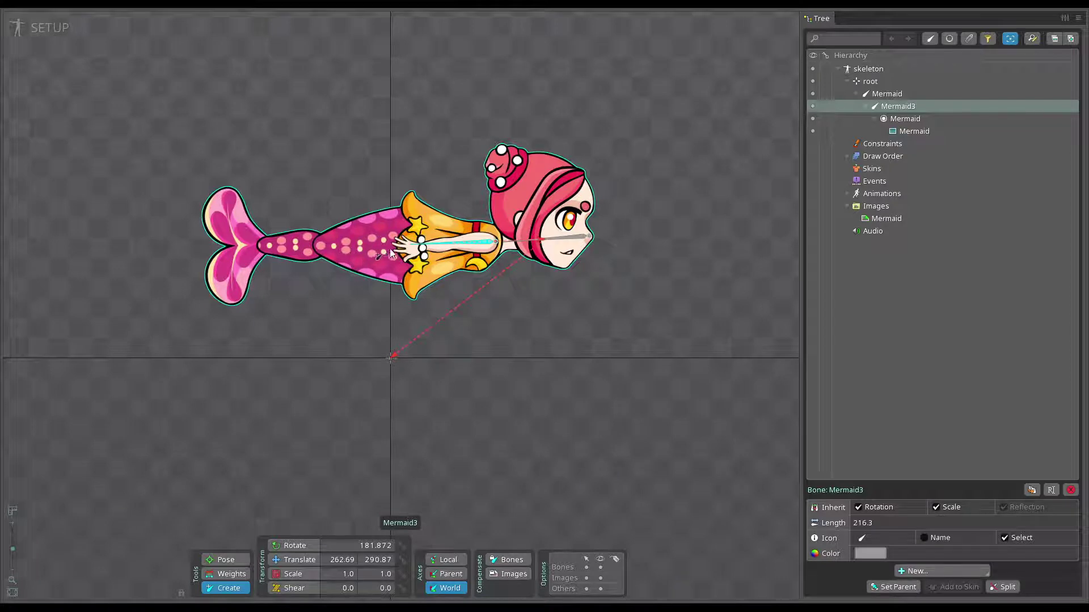
left_click_drag(401, 245, 310, 244)
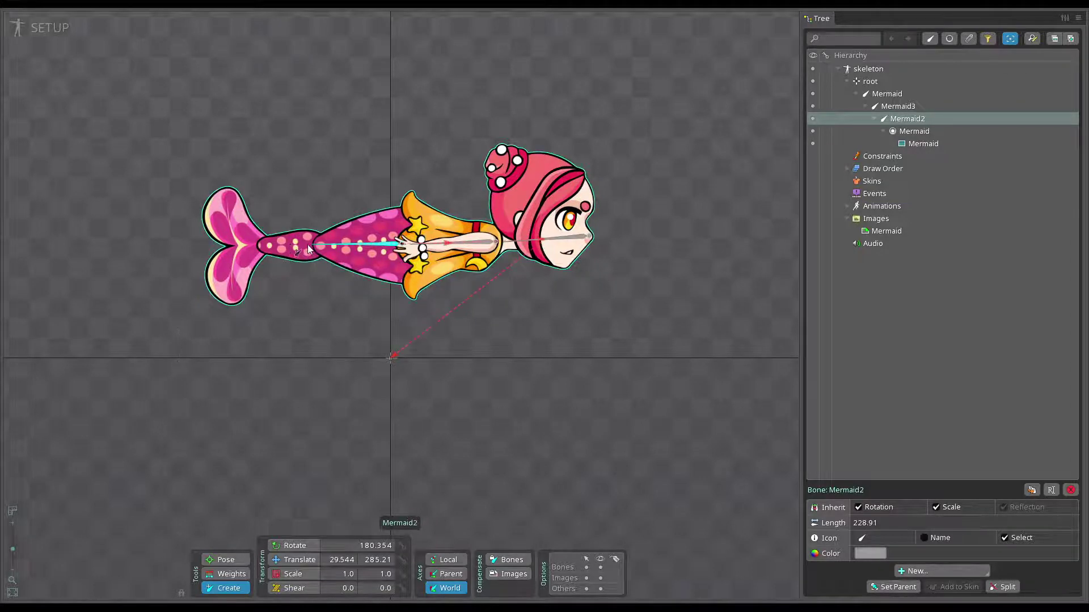
left_click_drag(307, 243, 199, 246)
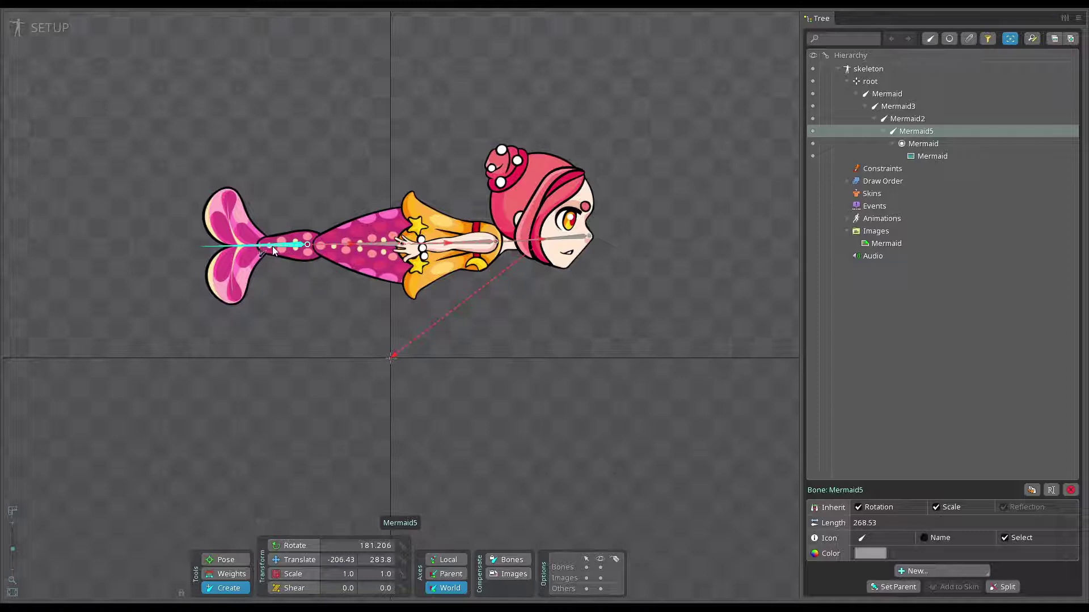
Try rotating the Mermaid image over the hand-drawn bone chain, bringing it back to 360 degrees.
left_click(291, 547)
left_click(552, 240)
left_click(593, 257)
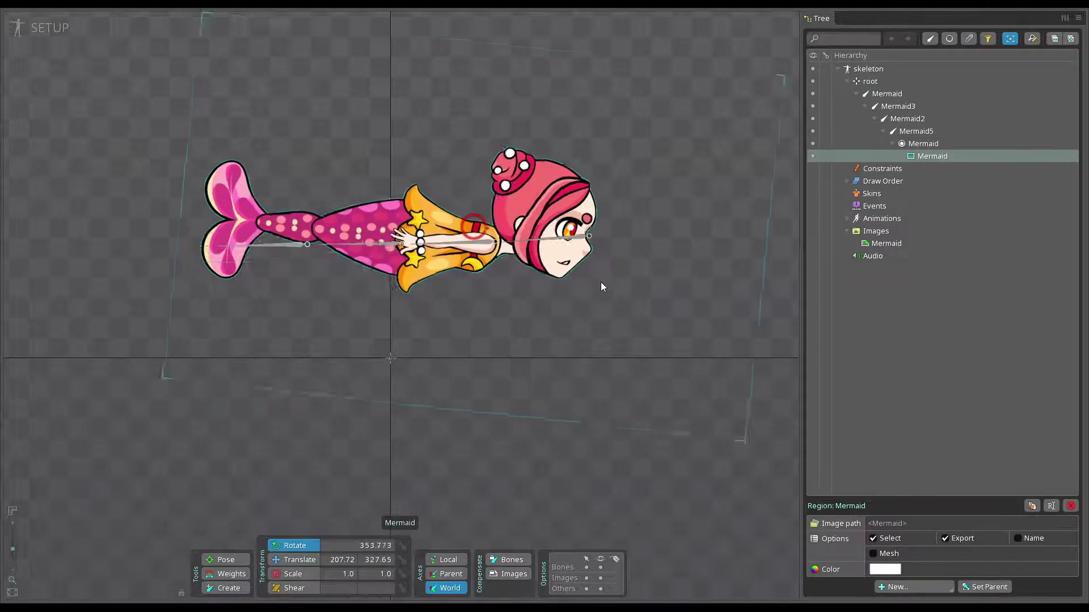
left_click_drag(601, 287, 579, 317)
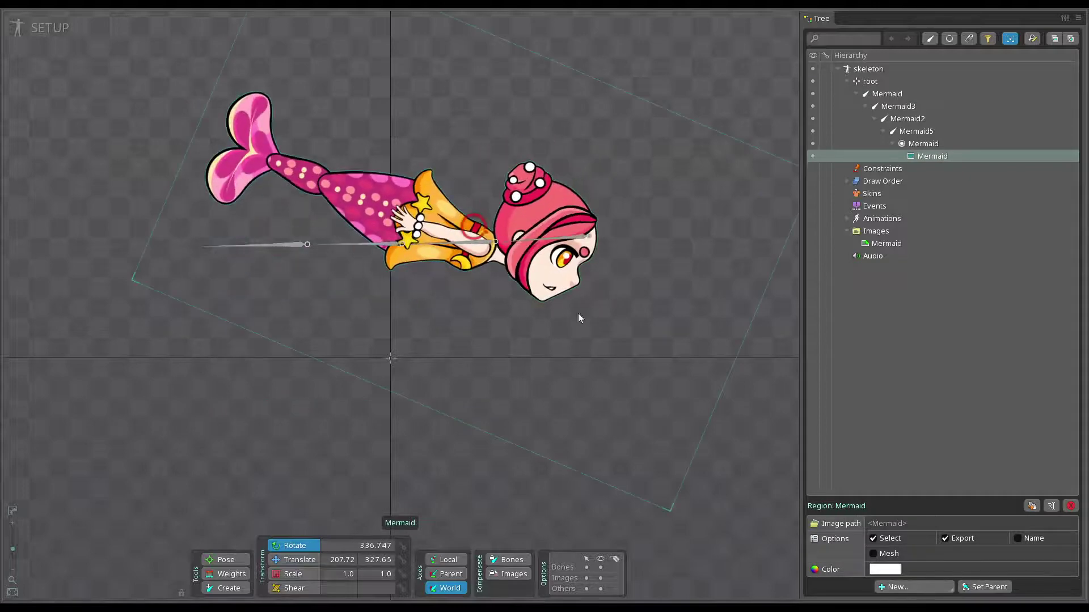
left_click_drag(489, 264, 485, 252)
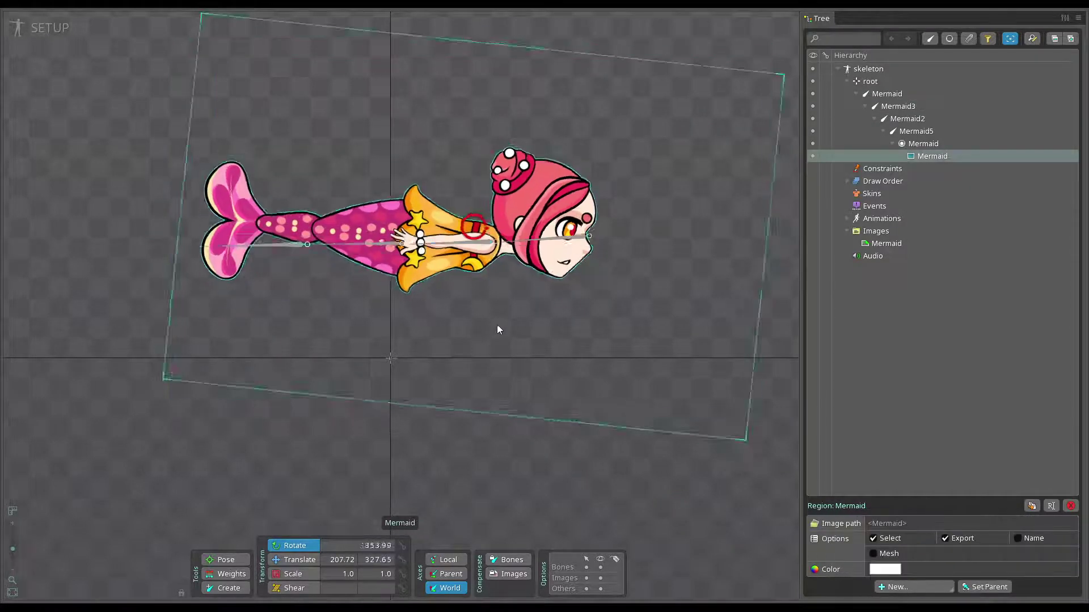
left_click_drag(497, 330, 368, 245)
left_click(369, 245)
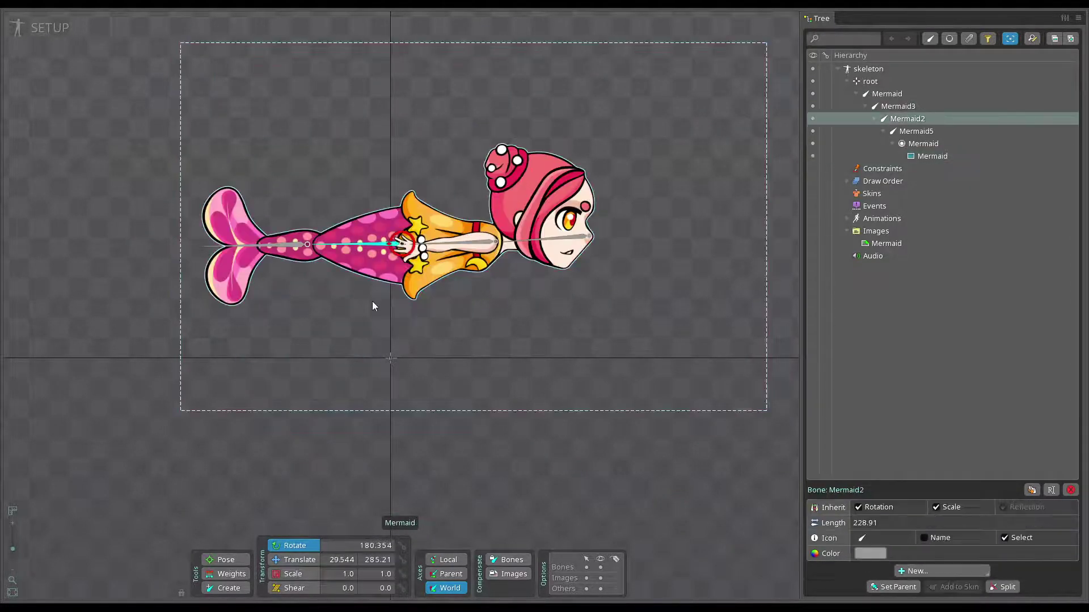
left_click_drag(372, 306, 277, 251)
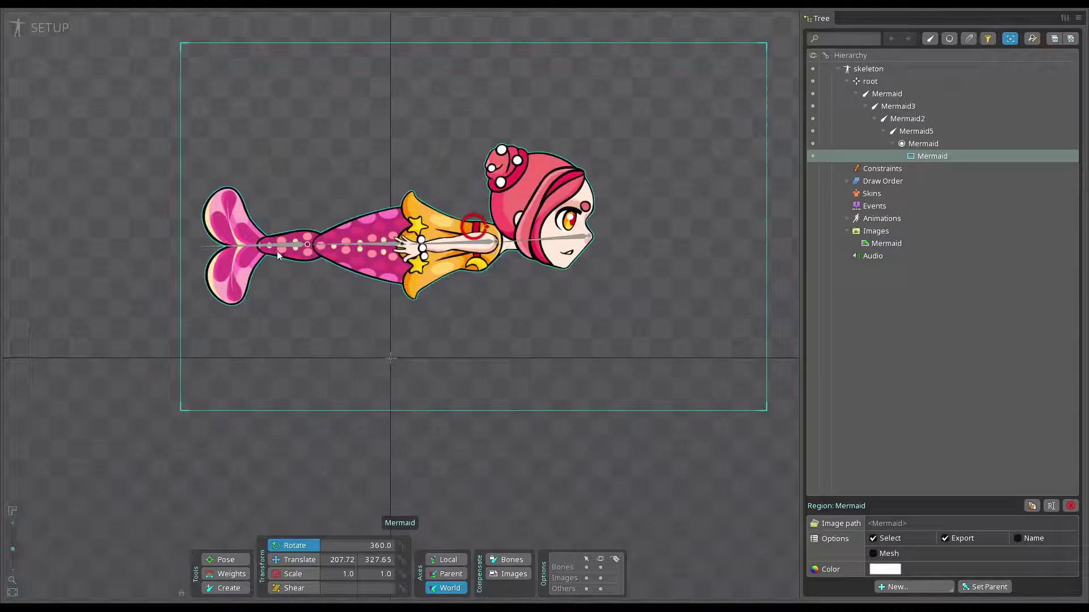
Select all four hand-drawn bones together, first with Rotate active and again with the Pose tool.
left_click(574, 241)
left_click(451, 244, "ctrl")
left_click(362, 244, "ctrl")
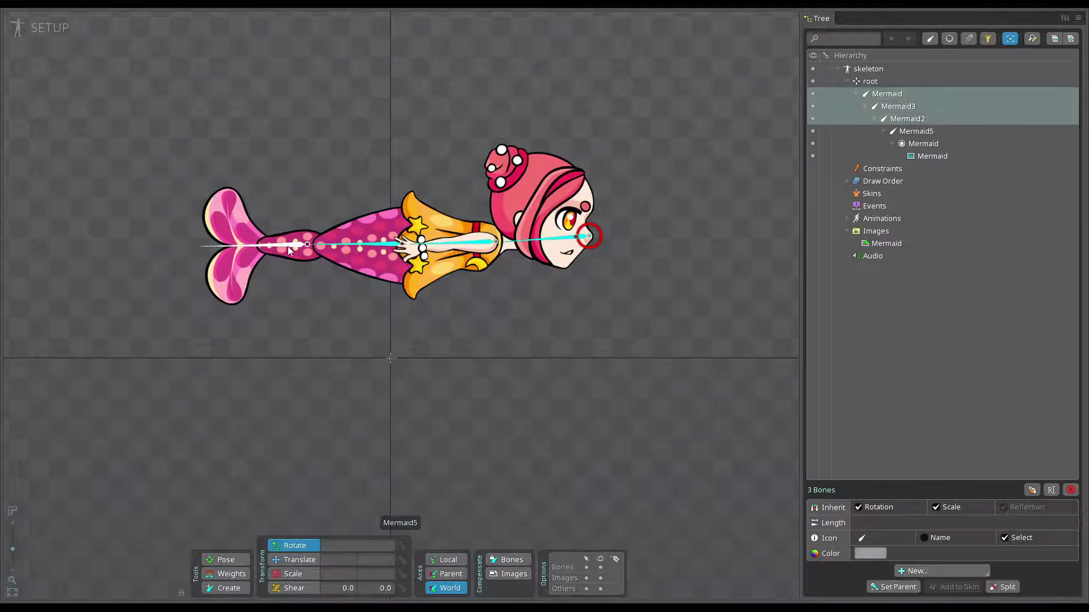
left_click(288, 246, "ctrl")
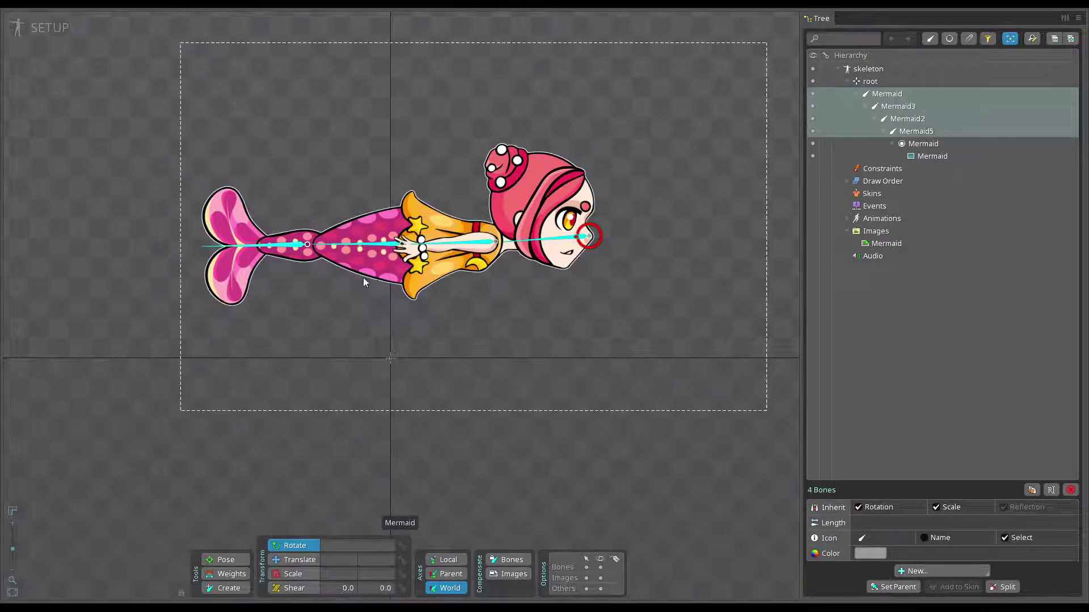
left_click(230, 559)
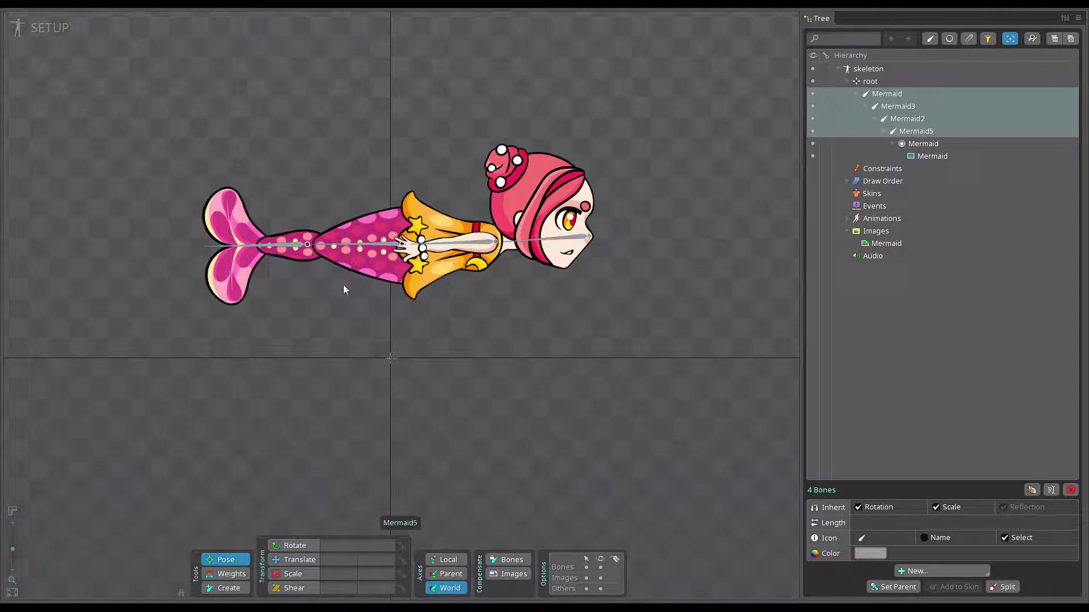
left_click(546, 241)
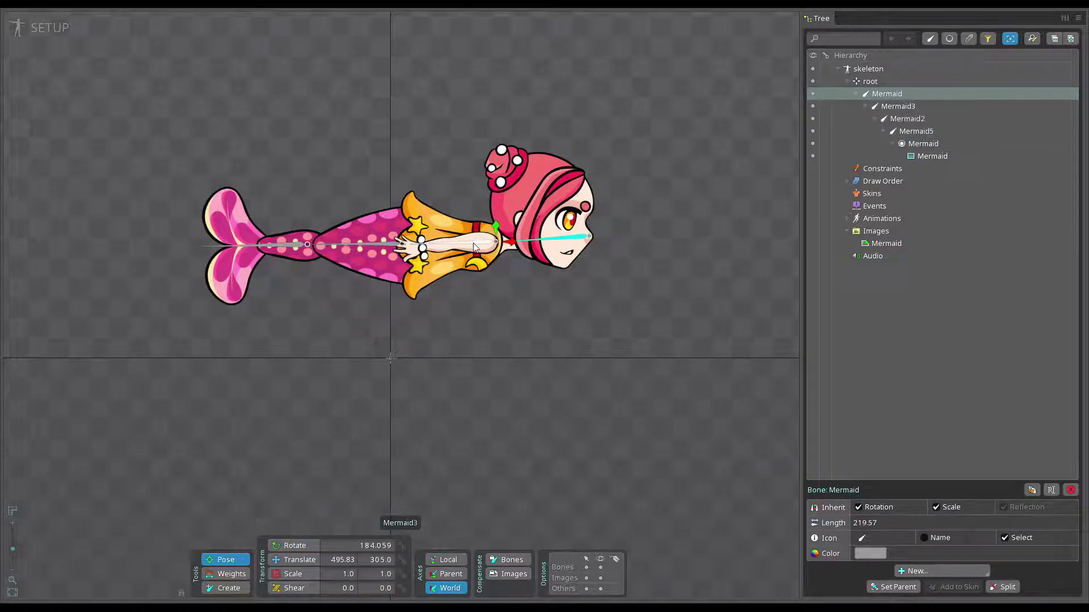
left_click(474, 246, "ctrl")
left_click(371, 244, "ctrl")
left_click(267, 245, "ctrl")
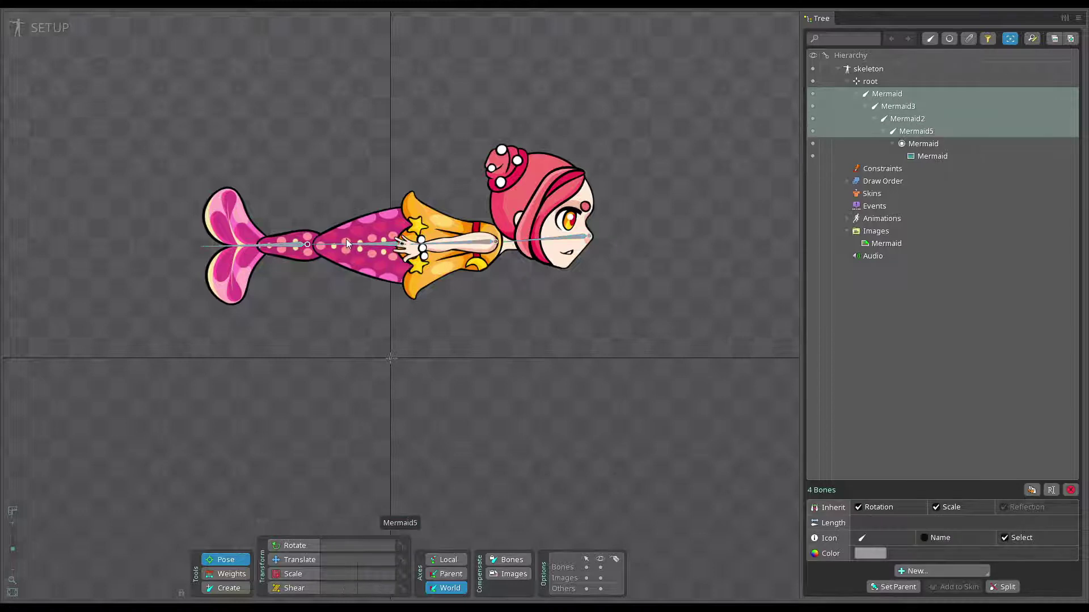
Try rotating the Mermaid image, and undo the changes back to before the four-bone chain was drawn.
left_click(294, 545)
left_click_drag(451, 321, 469, 367)
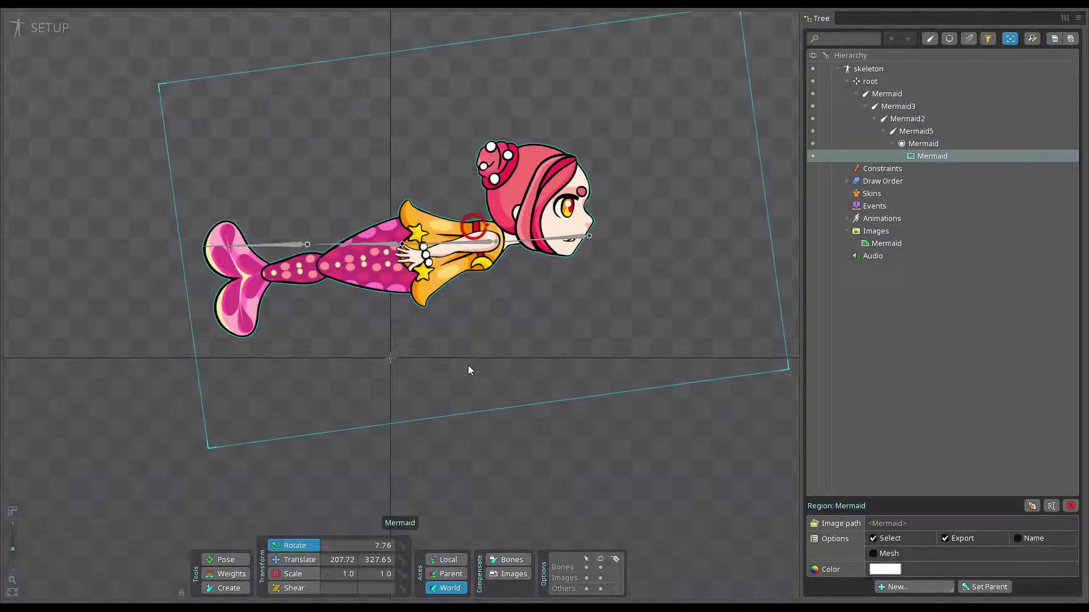
key("shift")
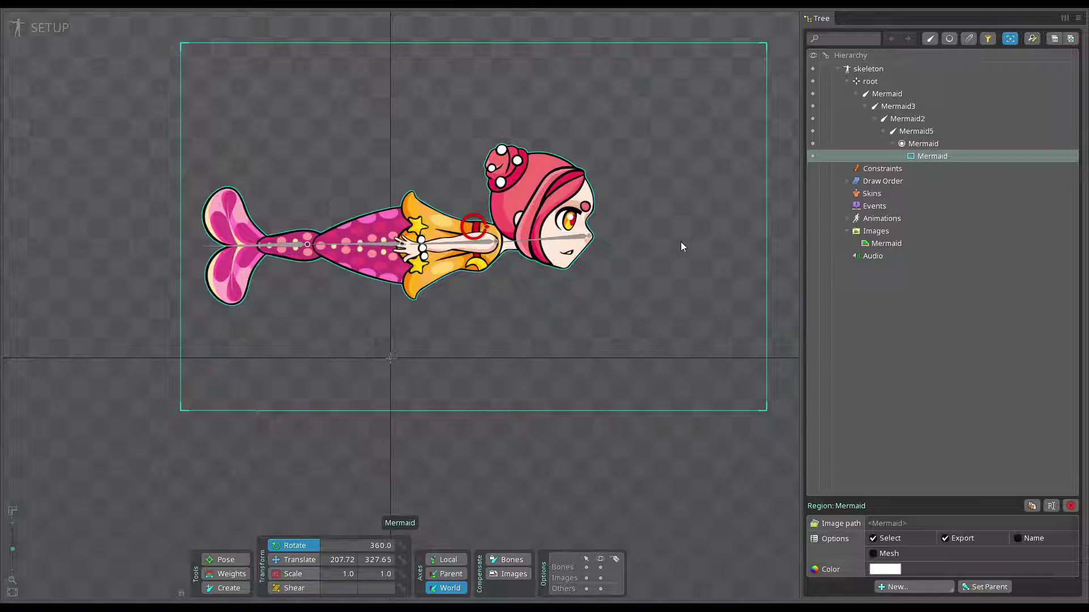
key("ctrl+z")
key("ctrl+z")
key("ctrl+z")
key("ctrl+z")
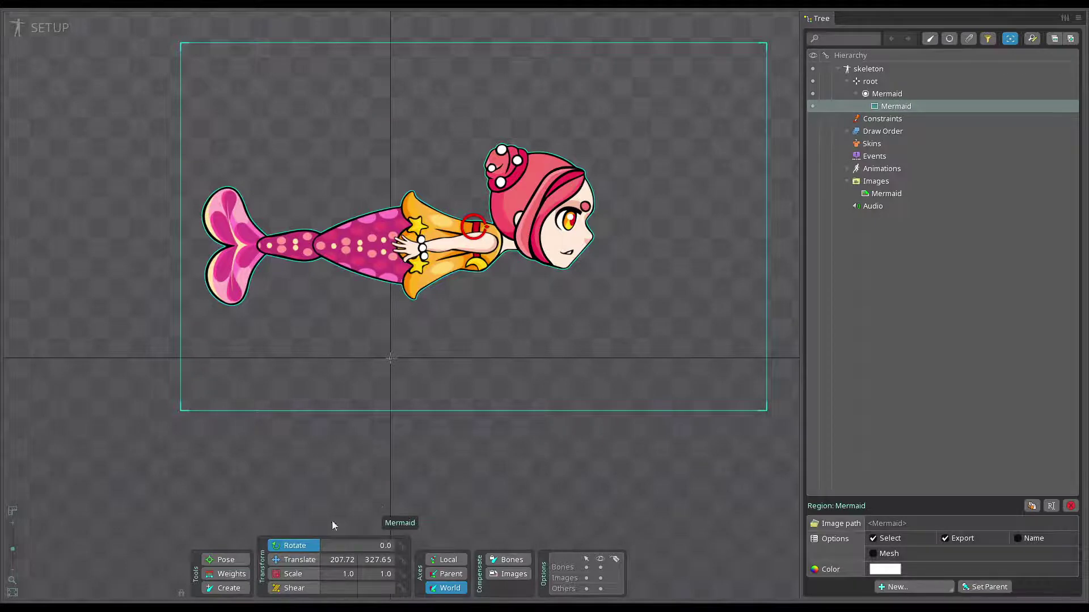
Turn the Mermaid region attachment into a mesh.
left_click(645, 411)
scroll(555, 366, "down", 2)
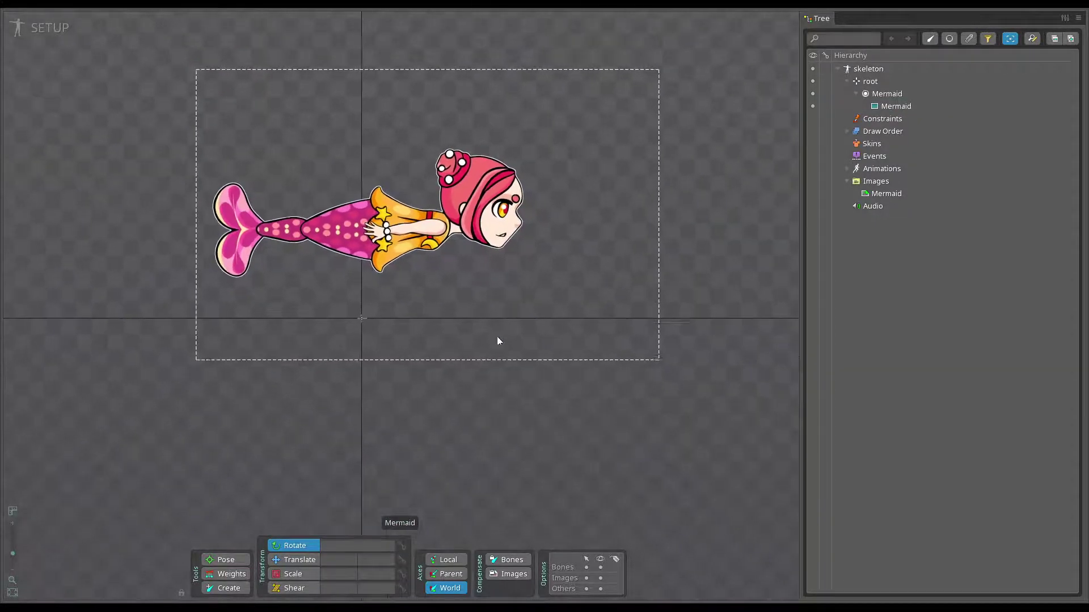
left_click_drag(440, 324, 456, 374)
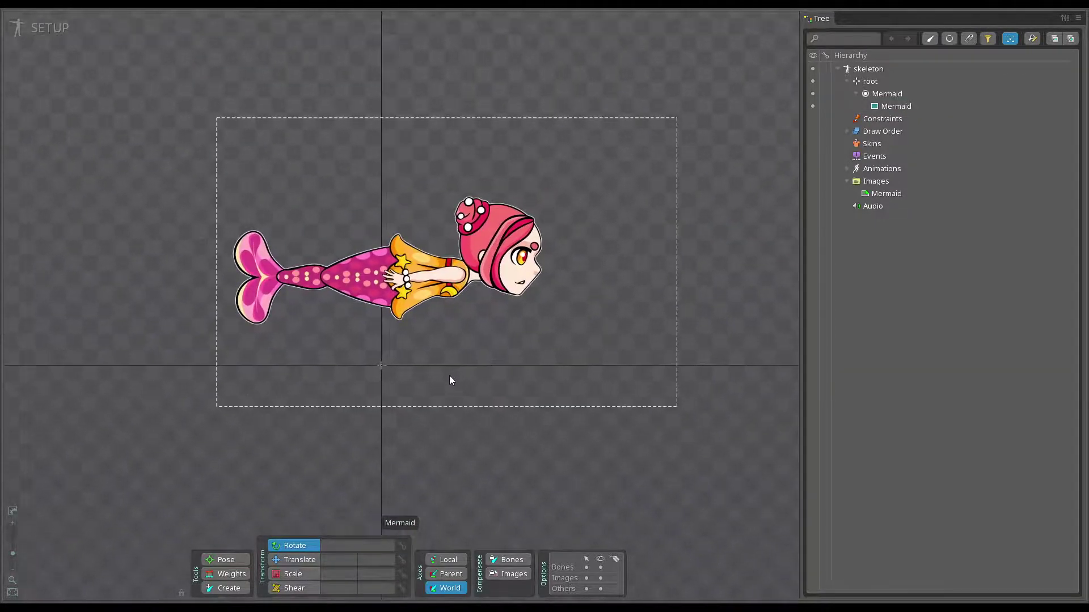
scroll(449, 376, "up", 1)
scroll(449, 376, "up", 1)
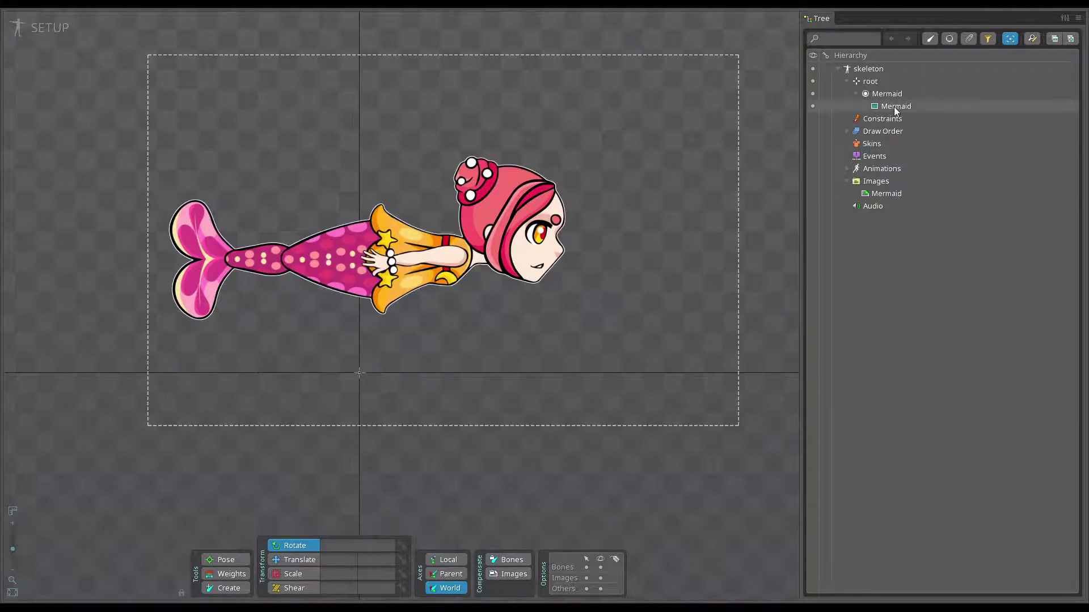
left_click(887, 108)
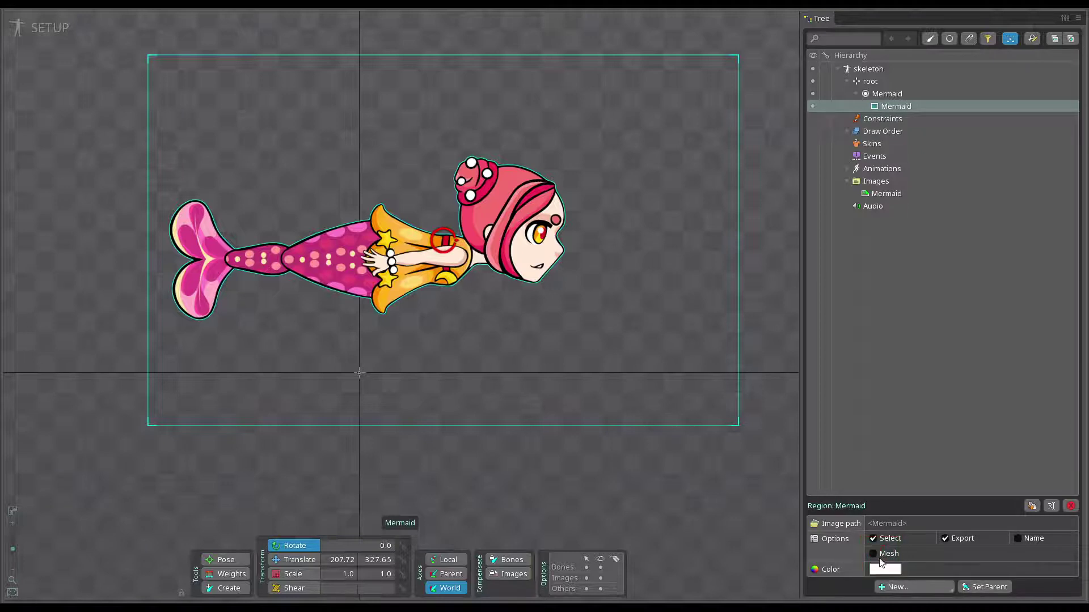
left_click(873, 553)
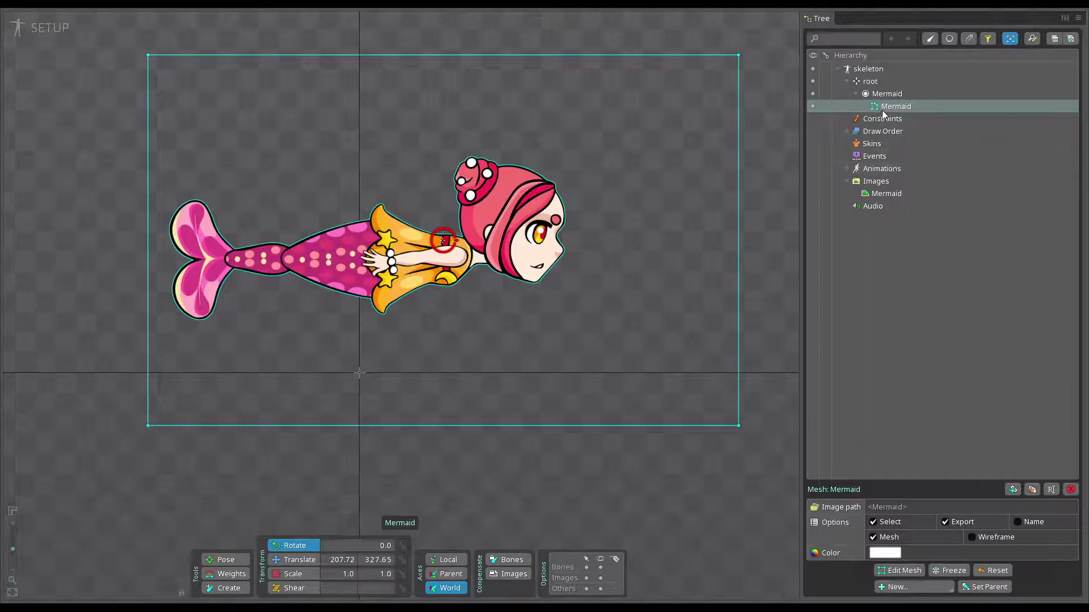
Open the Mermaid mesh for editing and start a new mesh outline in place of the rectangular hull.
left_click(989, 40)
left_click(902, 572)
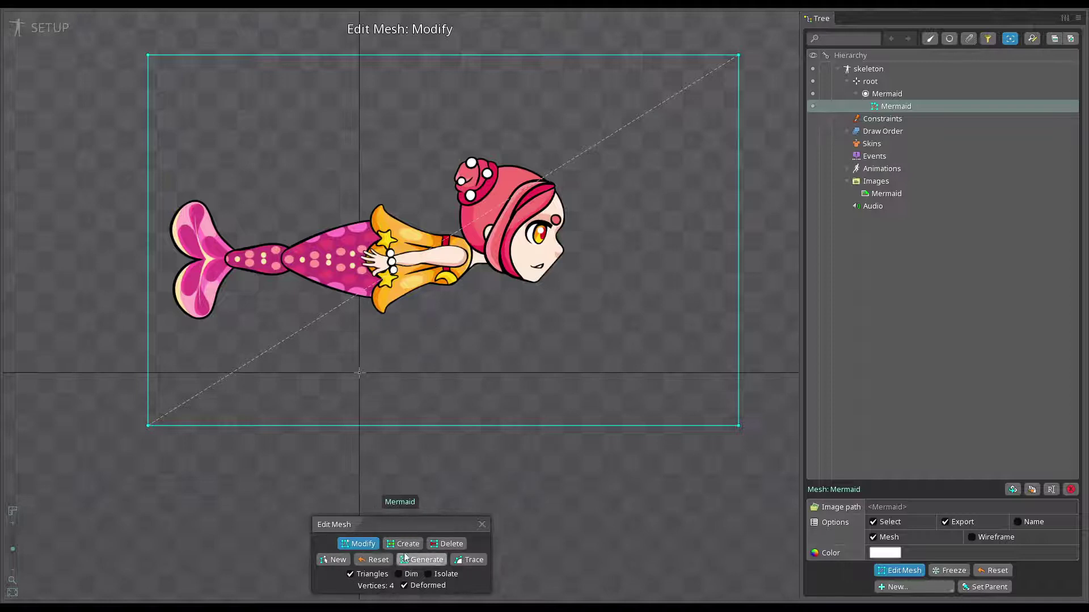
left_click(339, 559)
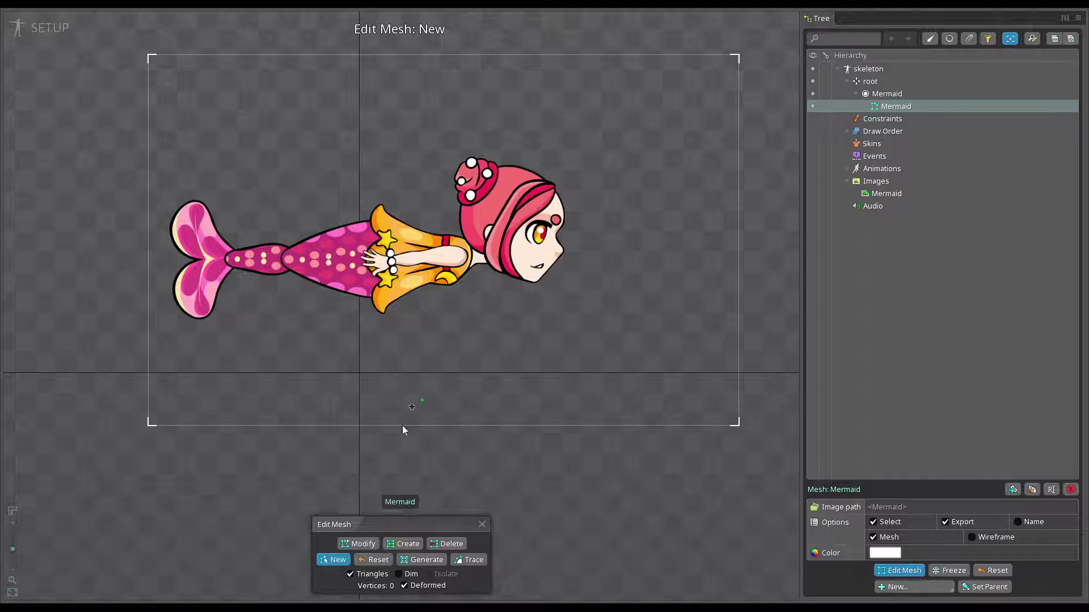
left_click(337, 560)
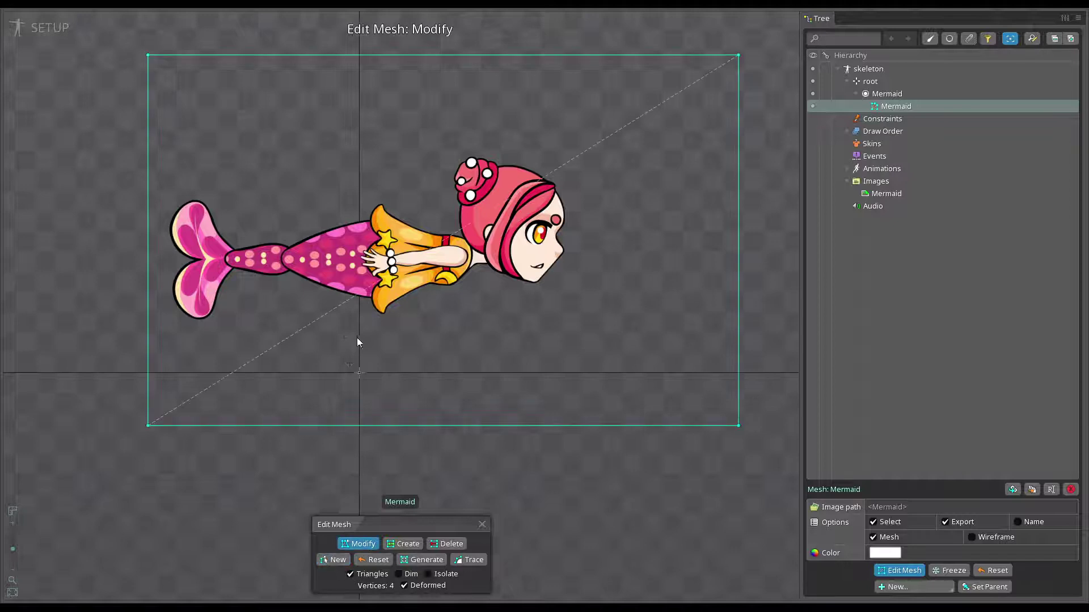
left_click(334, 561)
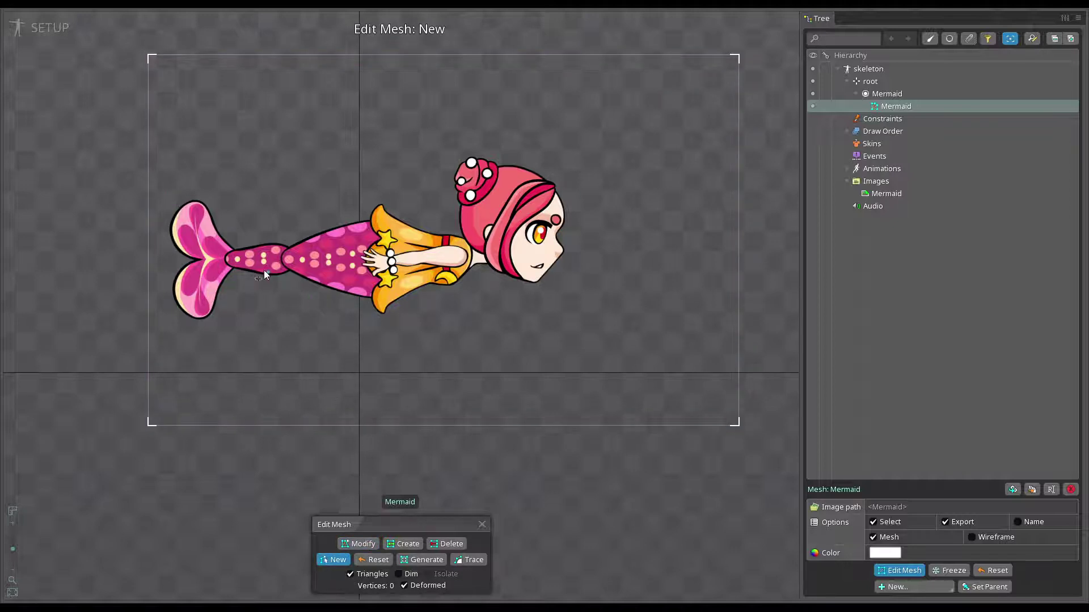
Trace the Mermaid's outline and try Detail values of 30.5, 34.1 and 99.8.
left_click(472, 561)
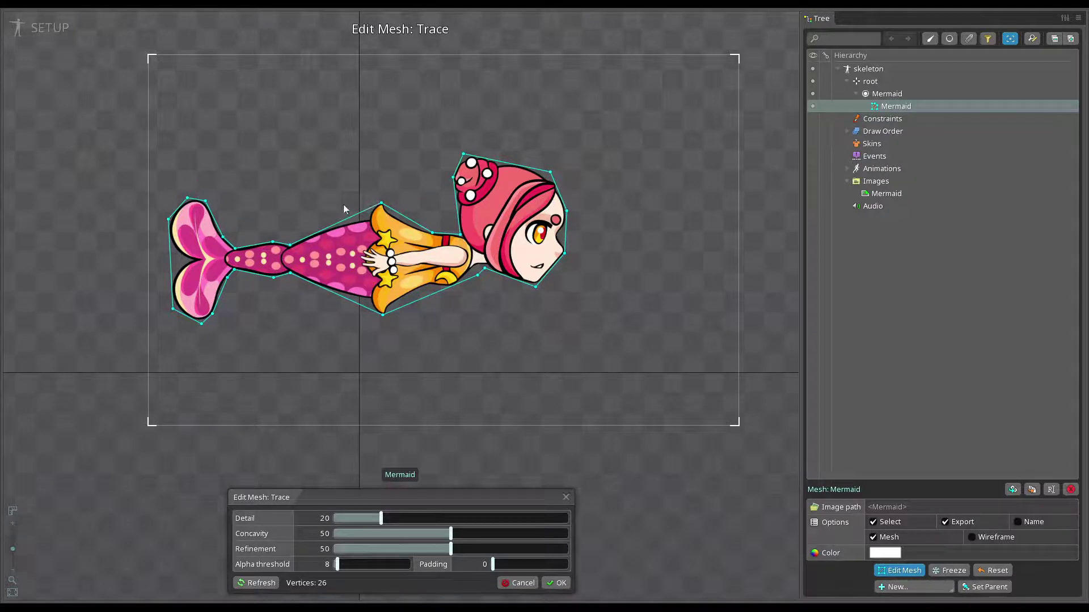
scroll(343, 225, "up", 2)
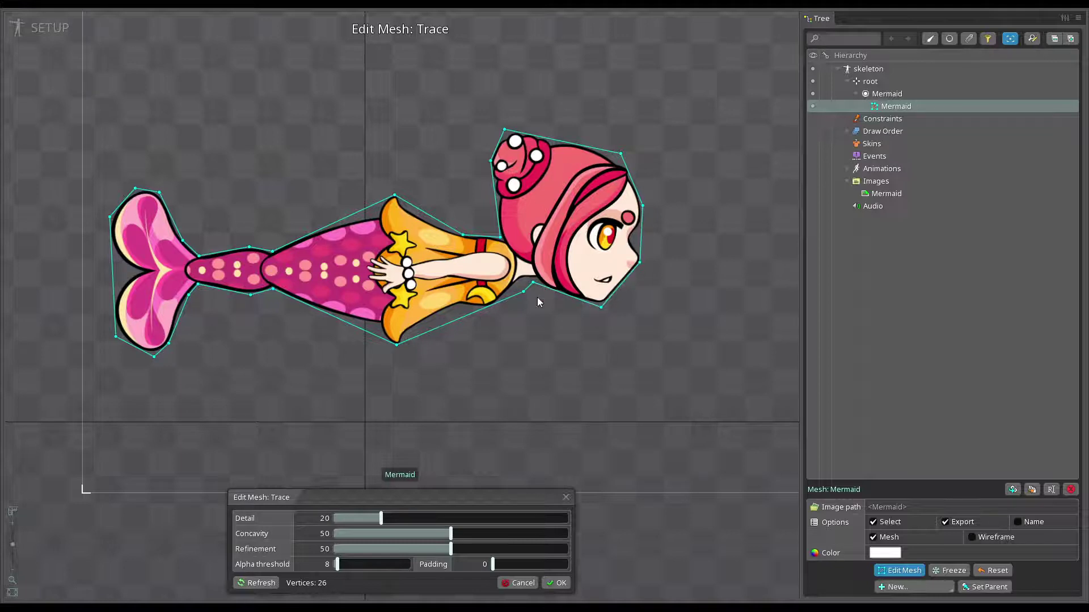
left_click_drag(288, 346, 311, 352)
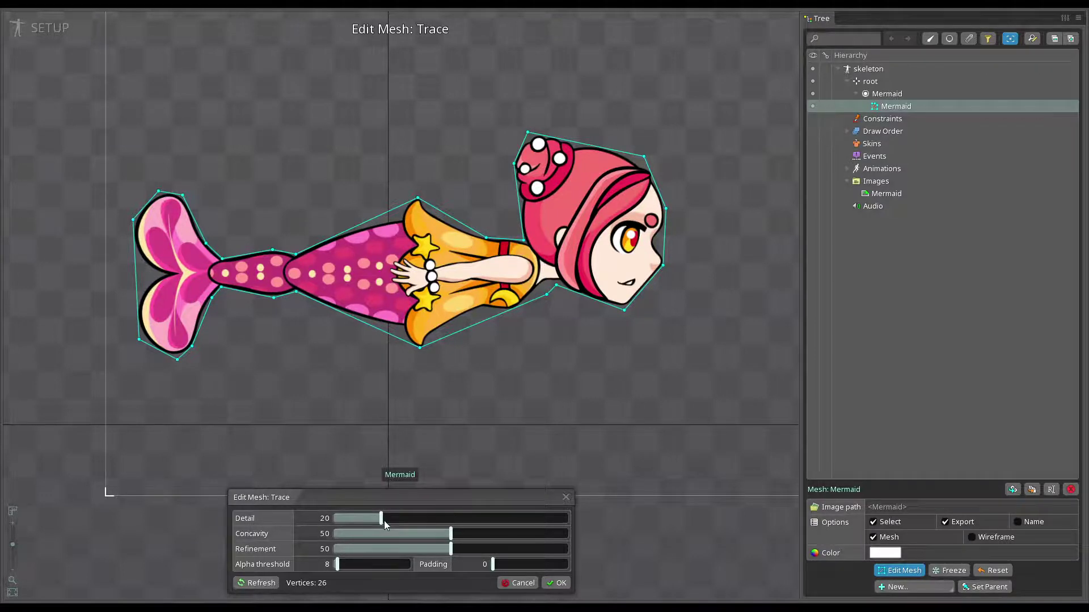
left_click_drag(381, 519, 406, 519)
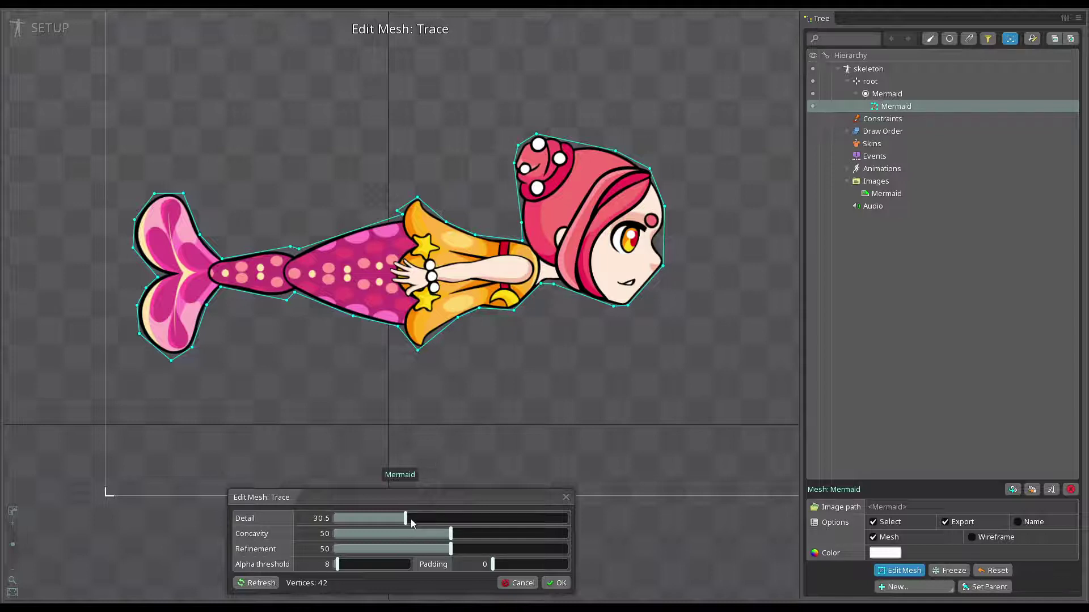
left_click_drag(411, 519, 413, 519)
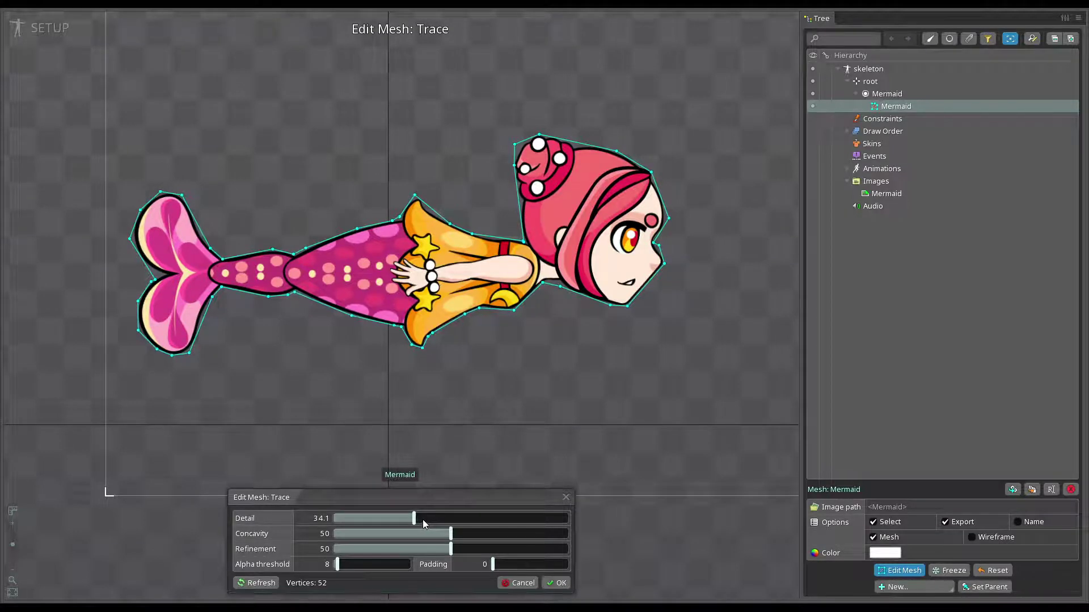
left_click_drag(423, 520, 567, 521)
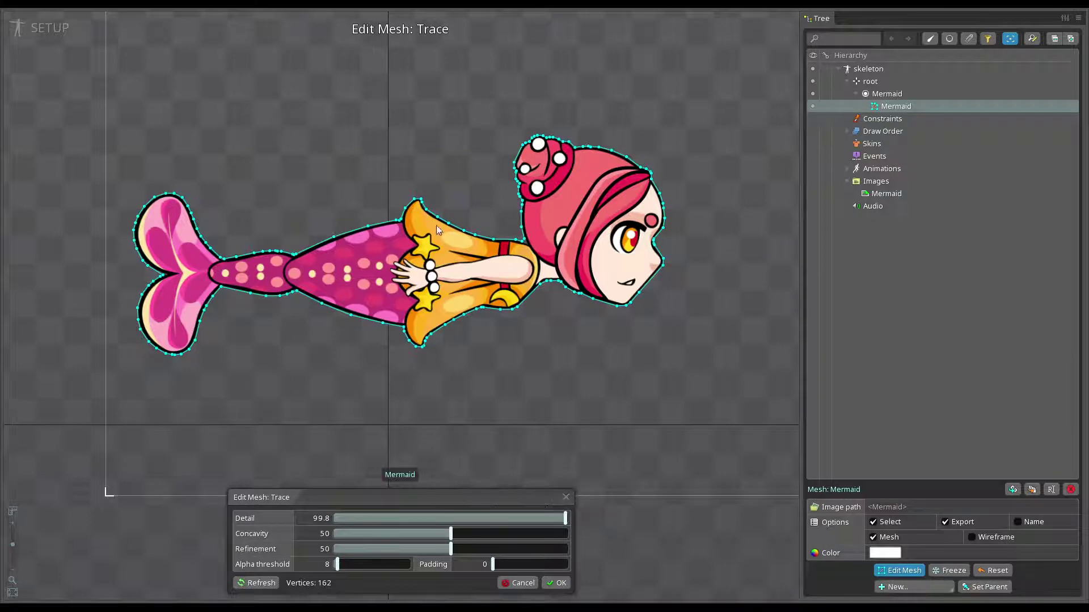
Lower the trace Detail to 23.1, try a Concavity of 65.4, and cancel the trace.
scroll(454, 237, "up", 2)
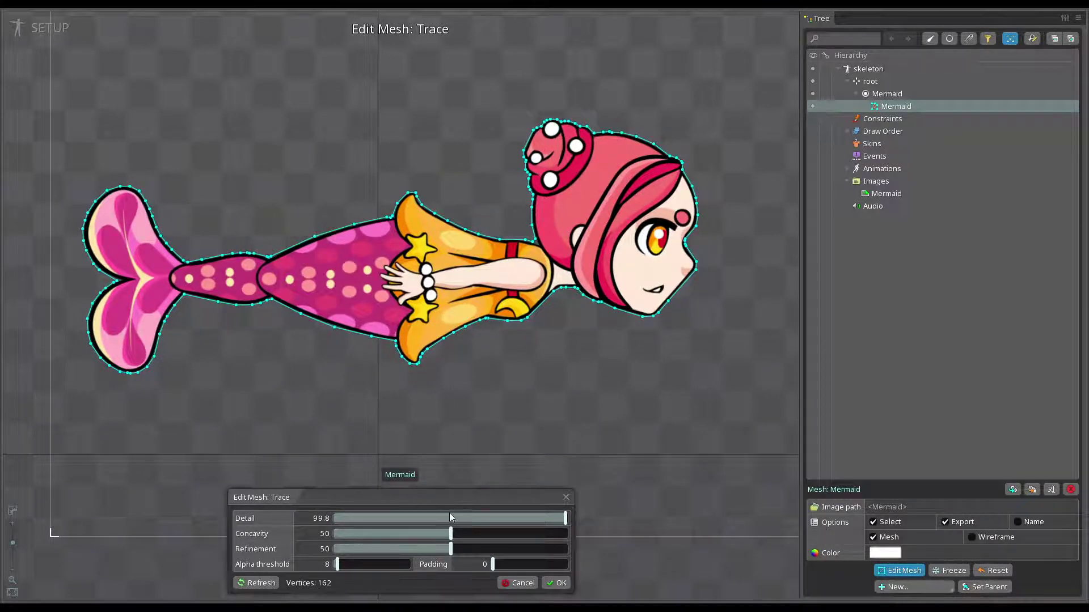
mouse_move(449, 512)
left_mouse_down()
mouse_move(367, 518)
mouse_move(412, 518)
mouse_move(385, 519)
mouse_move(383, 529)
left_mouse_up()
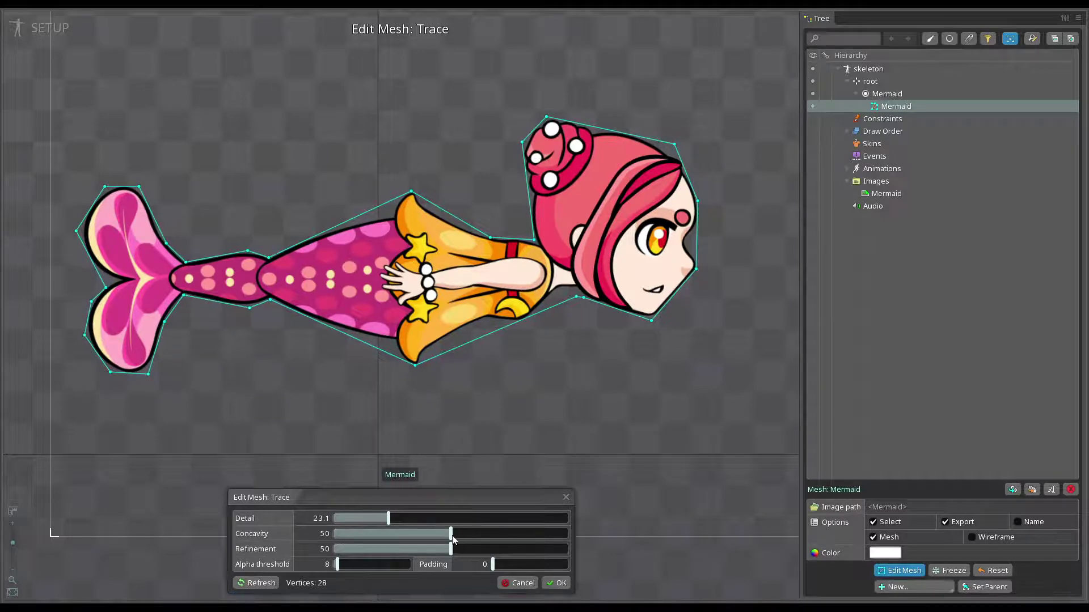
left_click_drag(450, 536, 486, 537)
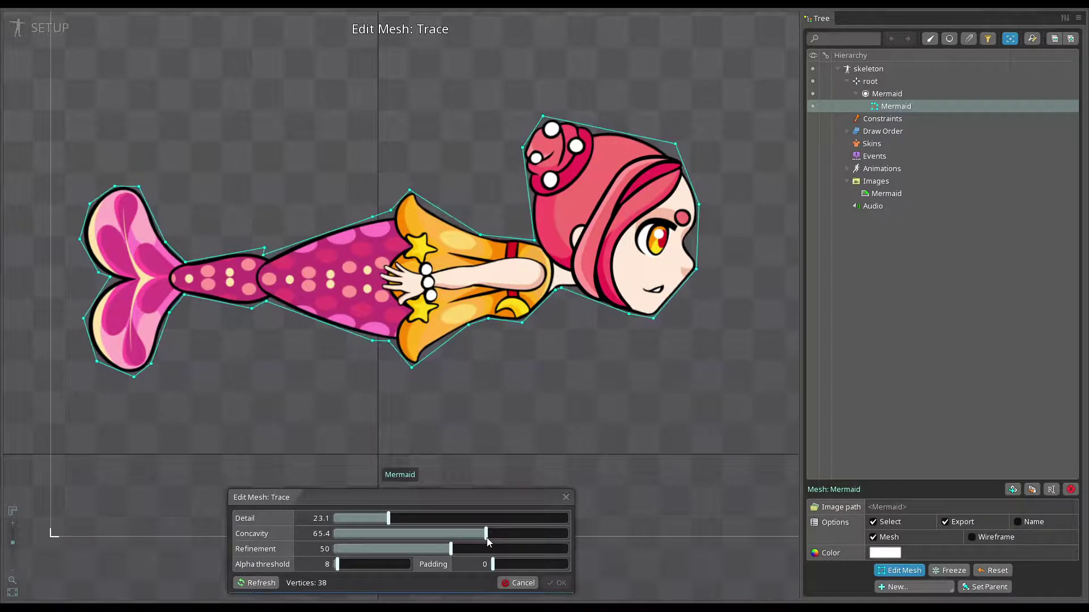
key("Escape")
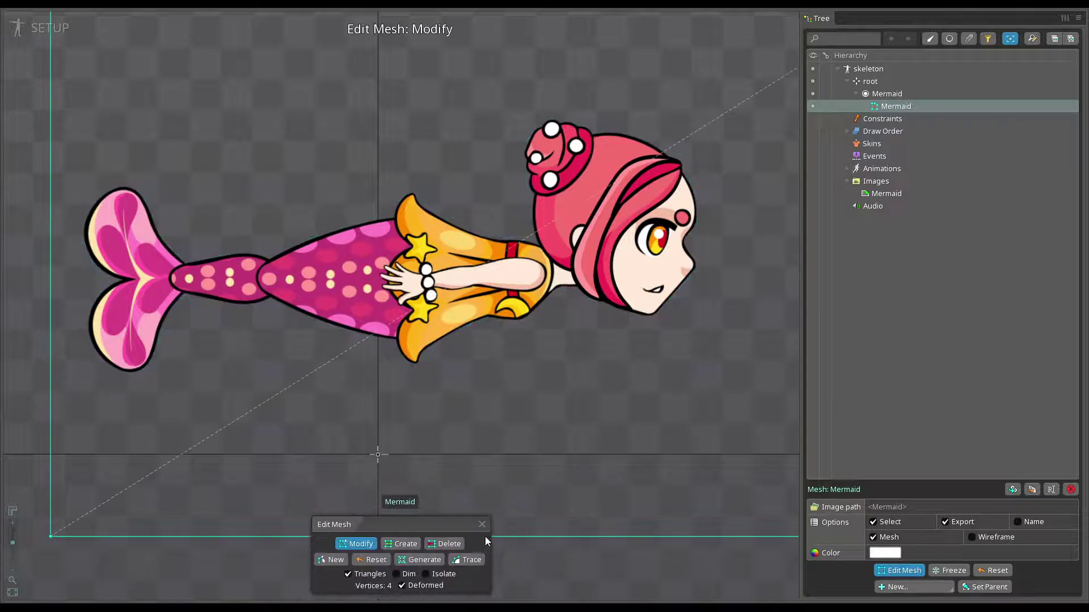
Restart the trace of the Mermaid mesh and set its Concavity to 50.
left_click(471, 560)
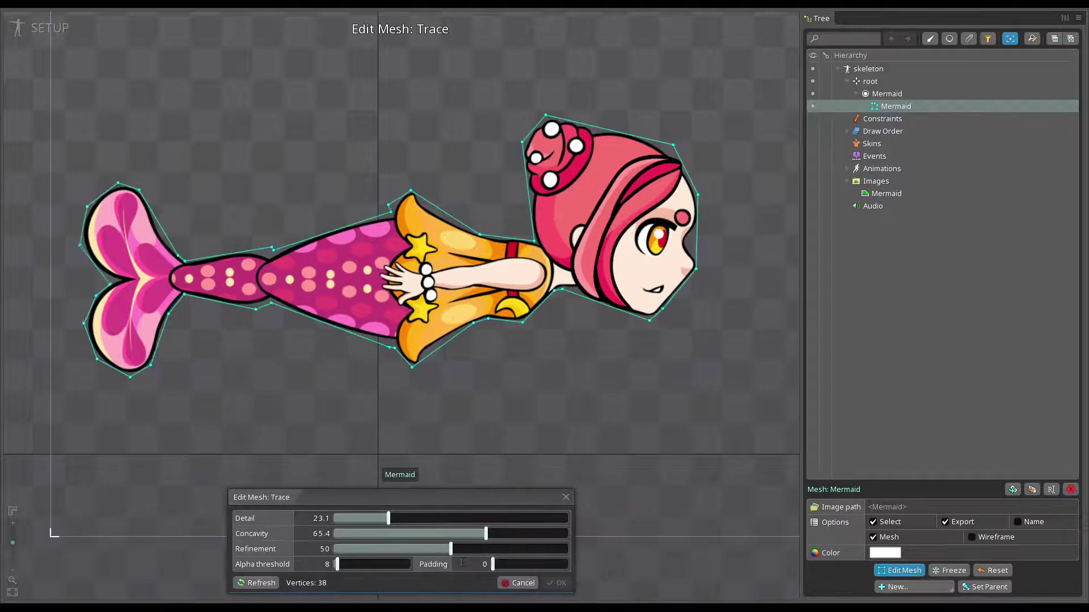
left_click(452, 536)
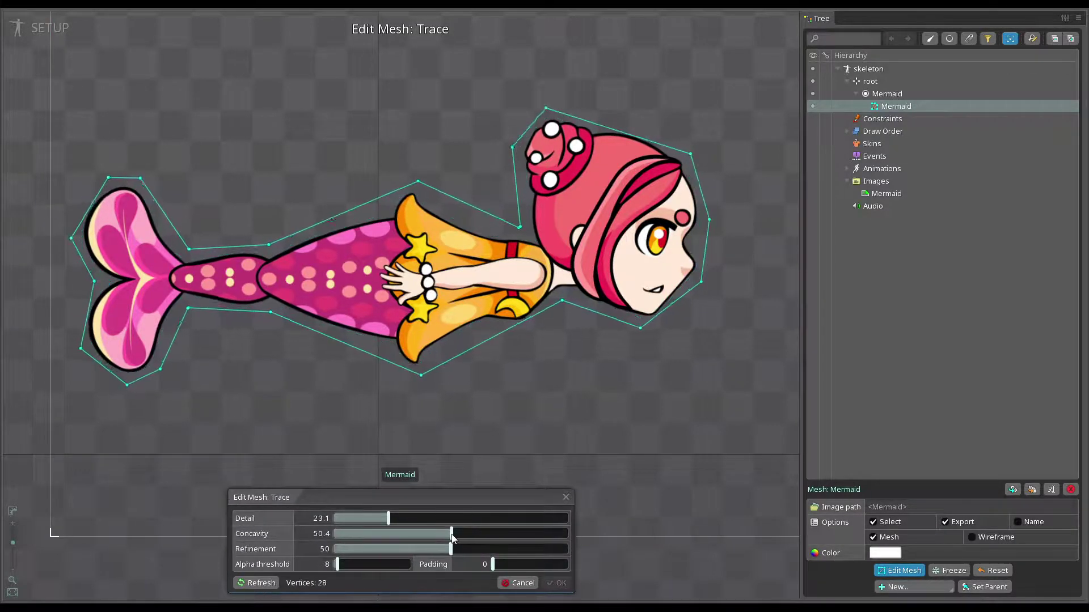
left_click_drag(452, 538, 451, 536)
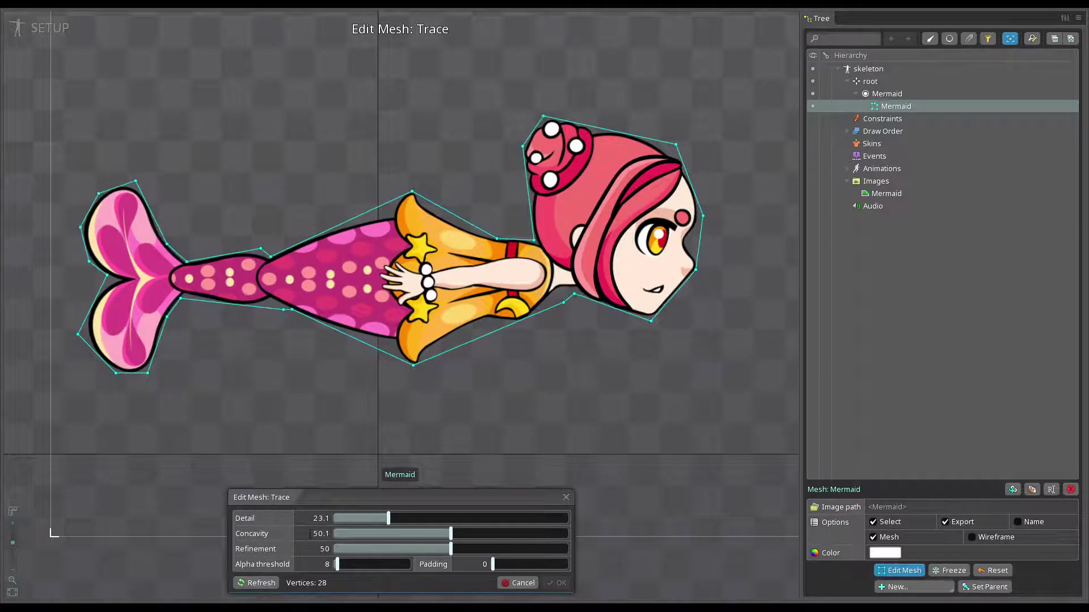
type("50")
key("Return")
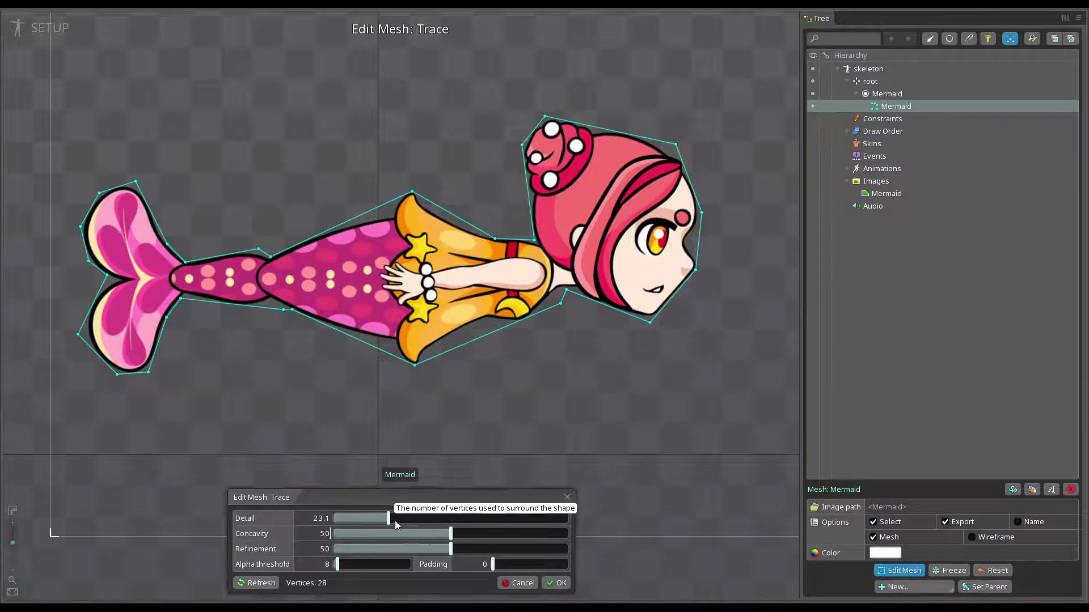
Close the trace, reopen the Mermaid mesh for editing, and apply a trace with Detail 23.1 and Concavity 50.
left_click(553, 583)
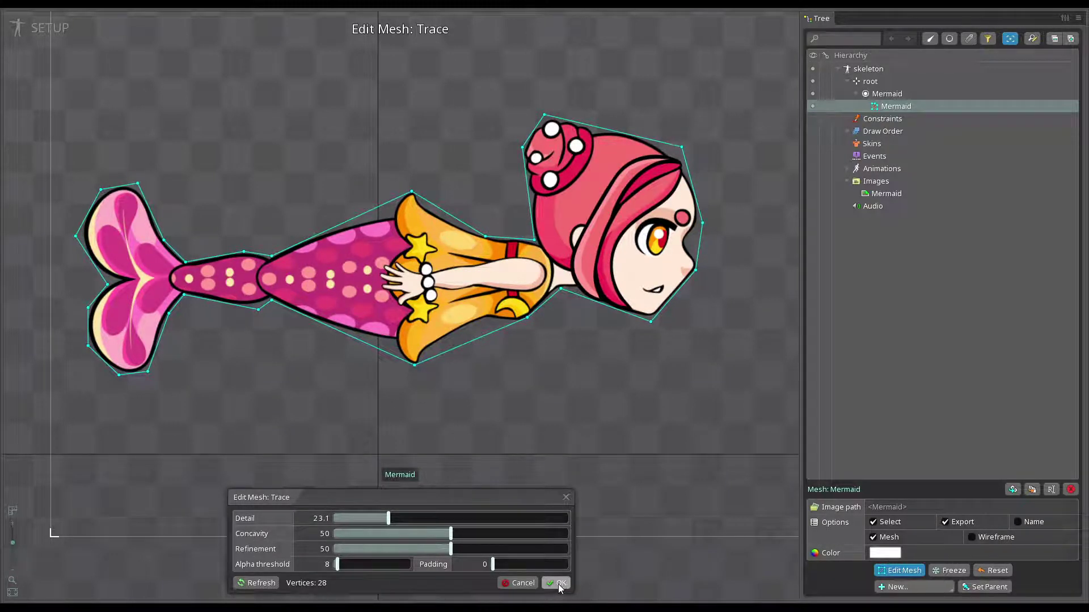
left_click(566, 498)
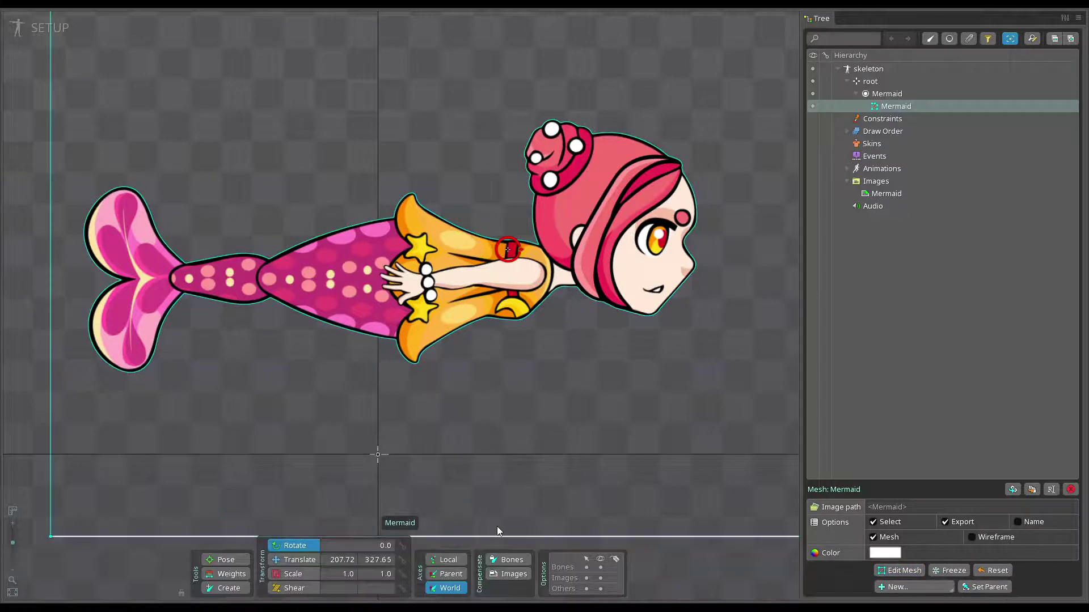
left_click(900, 570)
left_click(472, 560)
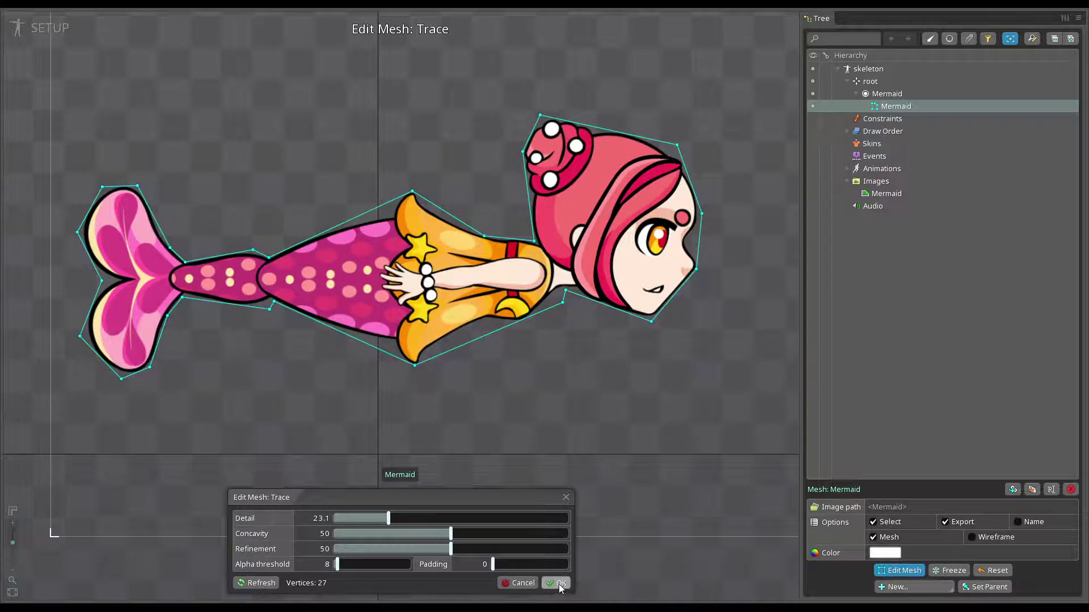
left_click(559, 582)
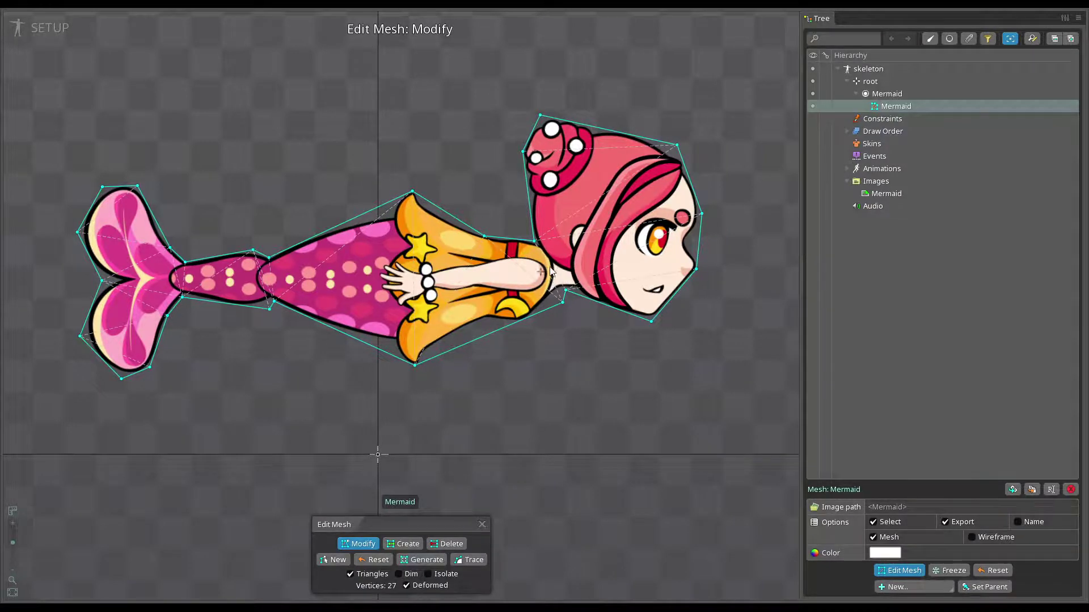
Generate additional vertices automatically inside the traced Mermaid mesh, repeating the generation to make it denser.
scroll(538, 241, "up", 2)
scroll(549, 244, "up", 3)
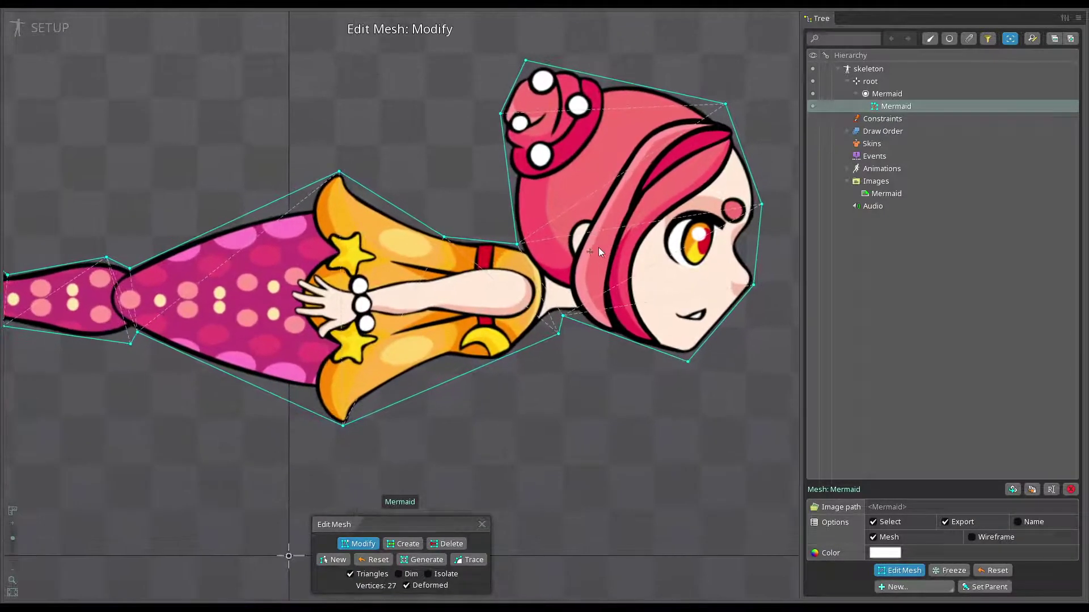
scroll(680, 178, "up", 1)
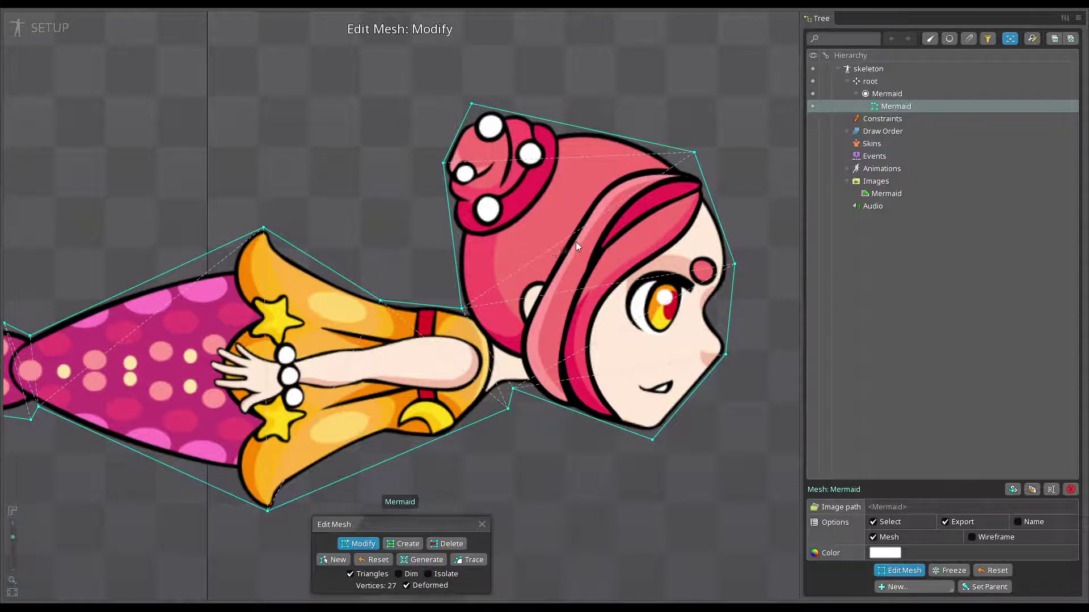
scroll(584, 238, "up", 2)
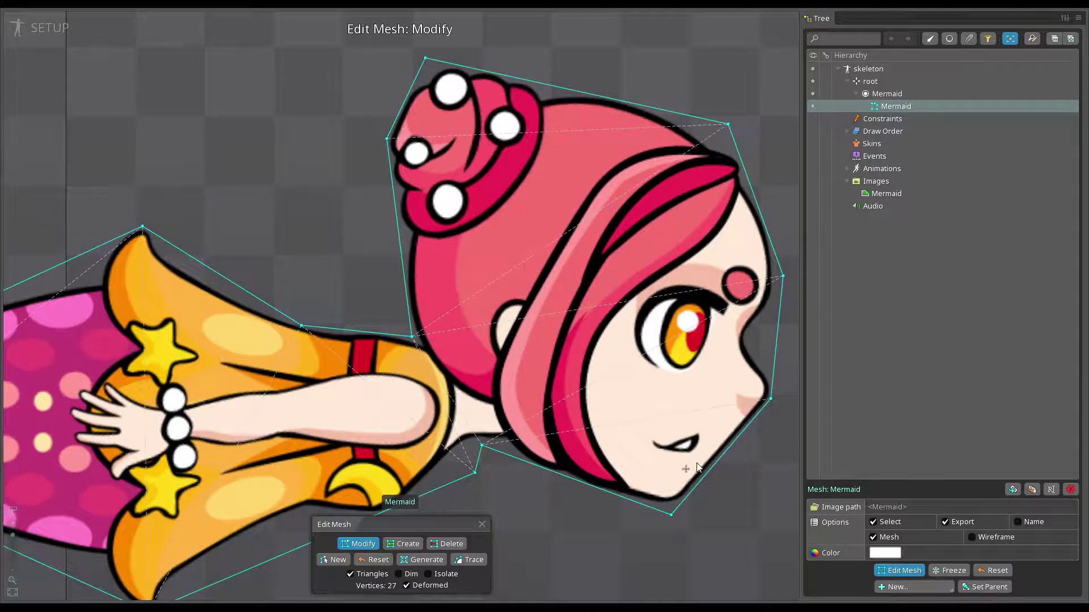
left_click_drag(565, 549, 573, 477)
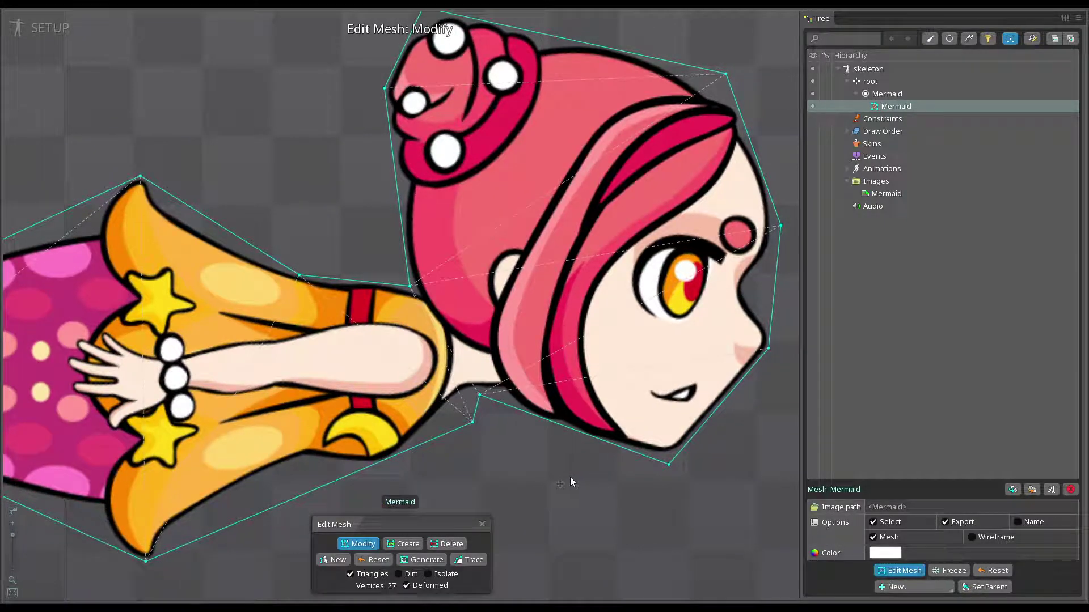
left_click(426, 561)
scroll(621, 161, "up", 1)
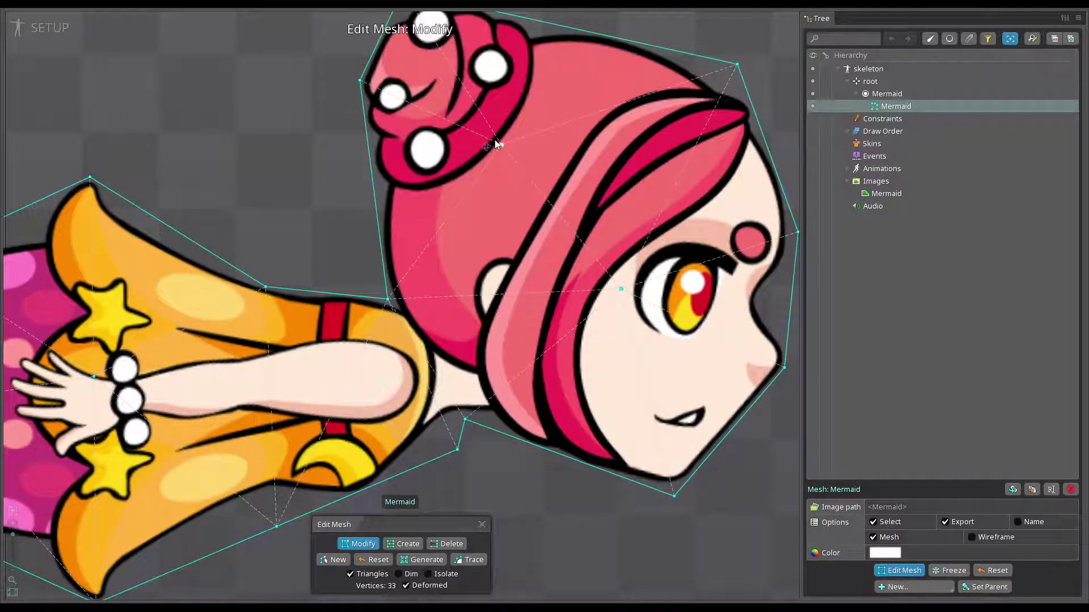
left_click(422, 561)
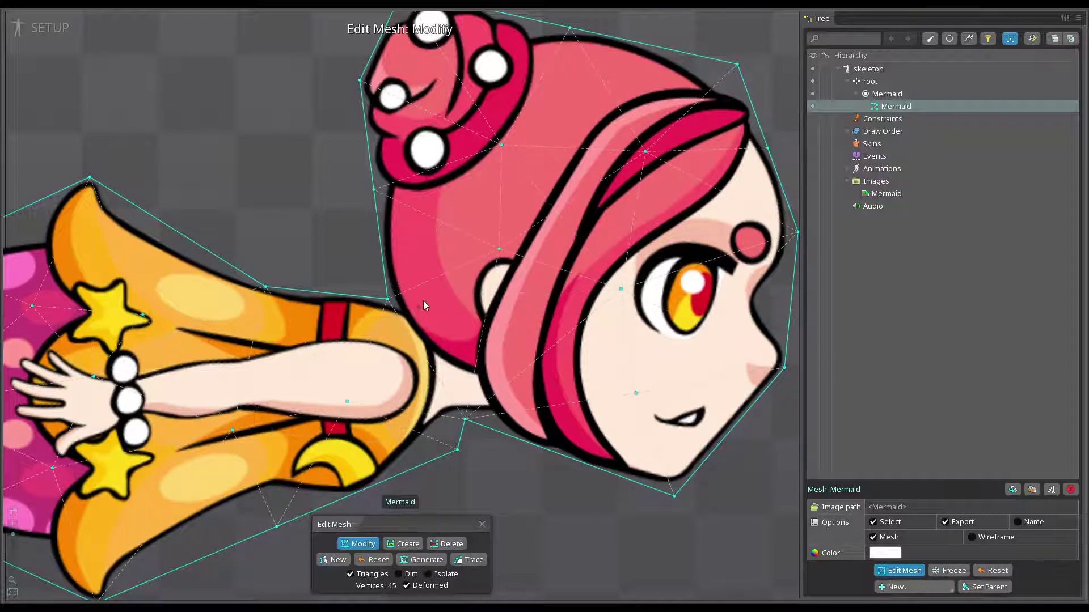
Inspect the mesh from head to tail fin and generate one more round of vertices.
left_click_drag(279, 413, 533, 319)
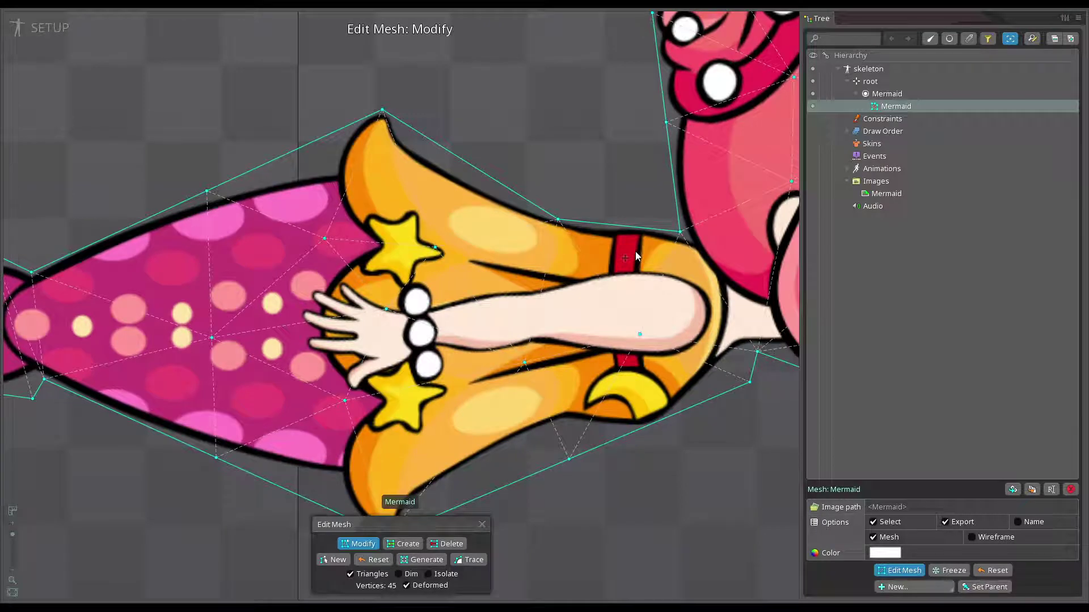
left_click_drag(636, 256, 441, 350)
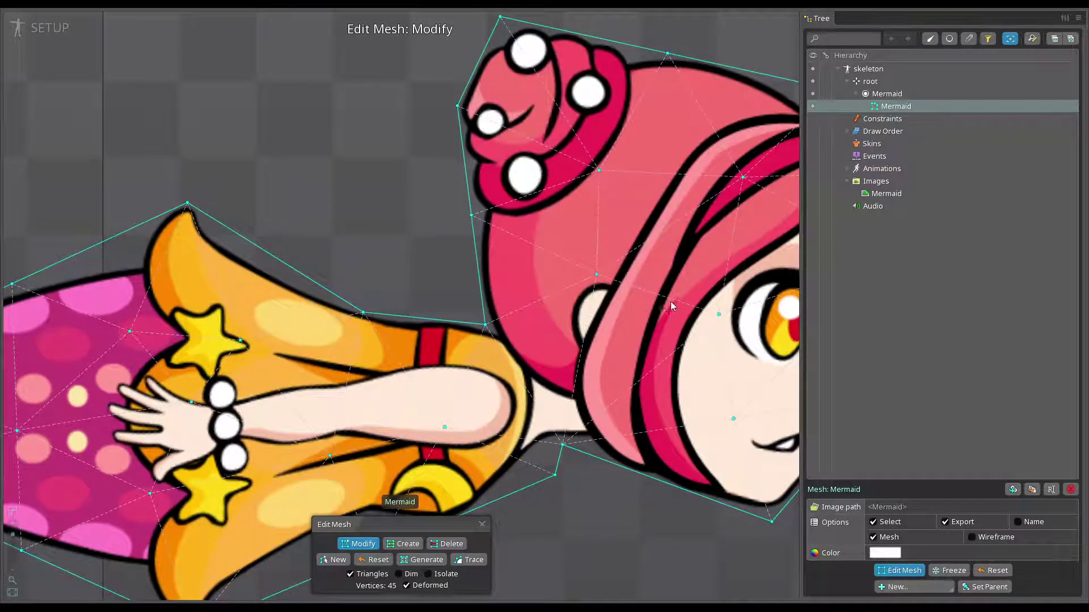
left_click_drag(670, 301, 565, 328)
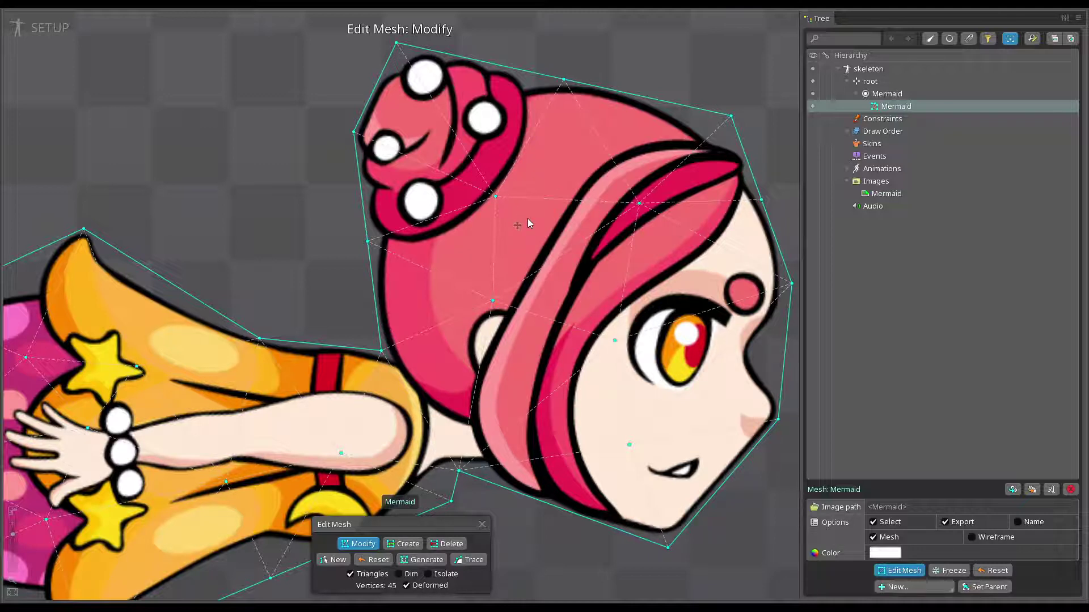
left_click_drag(387, 334, 666, 266)
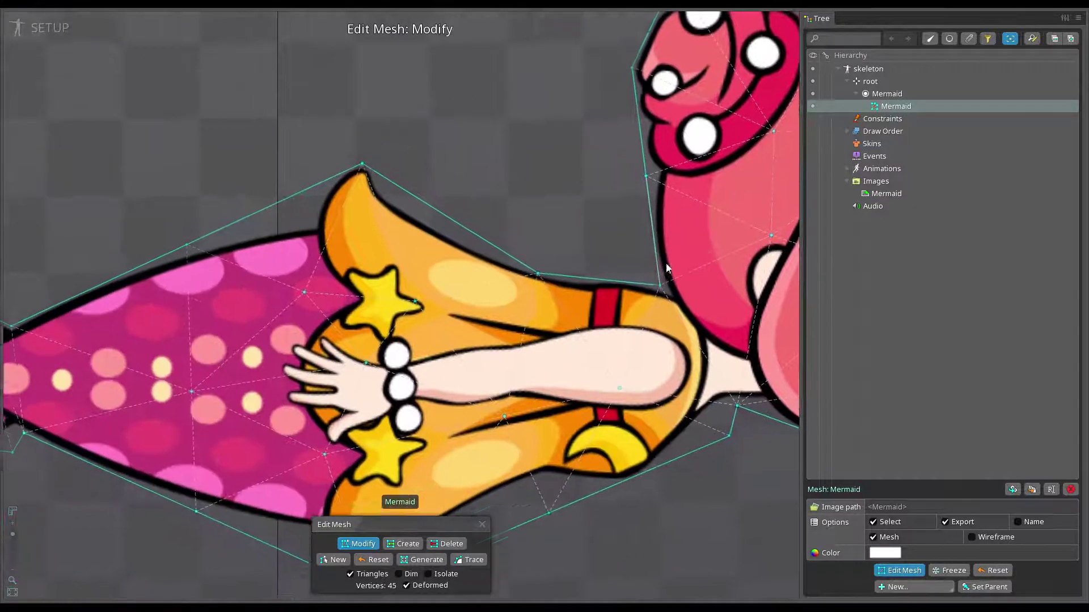
left_click_drag(100, 462, 553, 428)
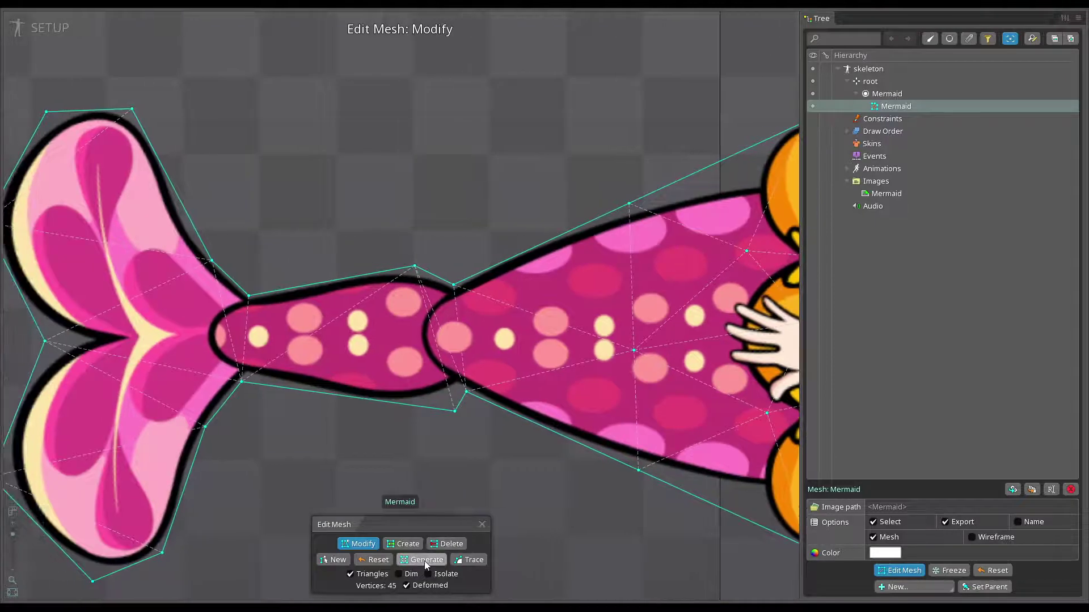
left_click(424, 560)
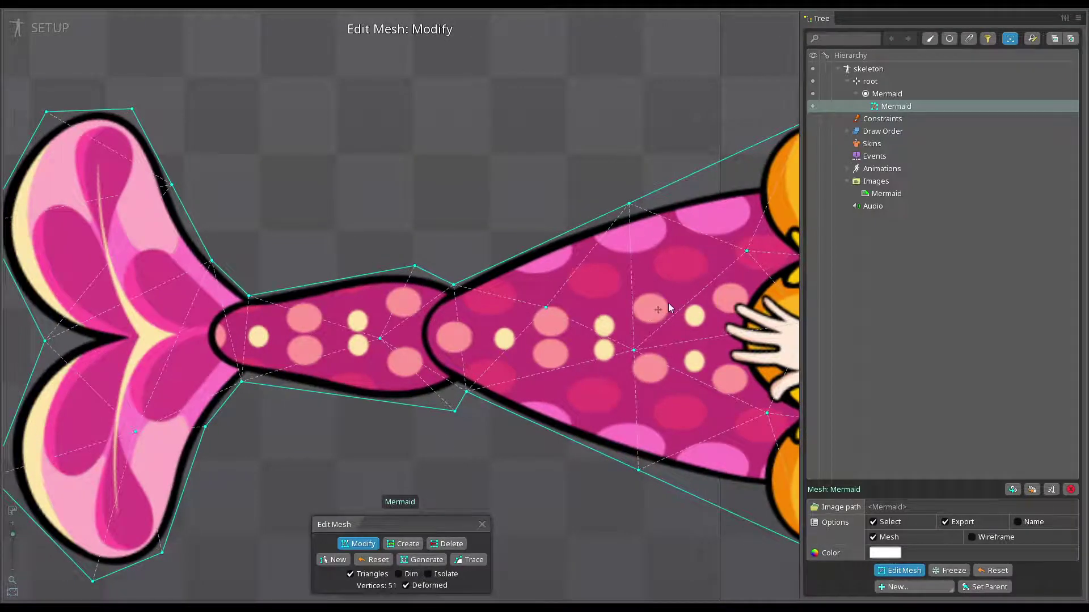
left_click_drag(668, 301, 495, 333)
scroll(625, 301, "down", 3)
left_click_drag(709, 317, 492, 342)
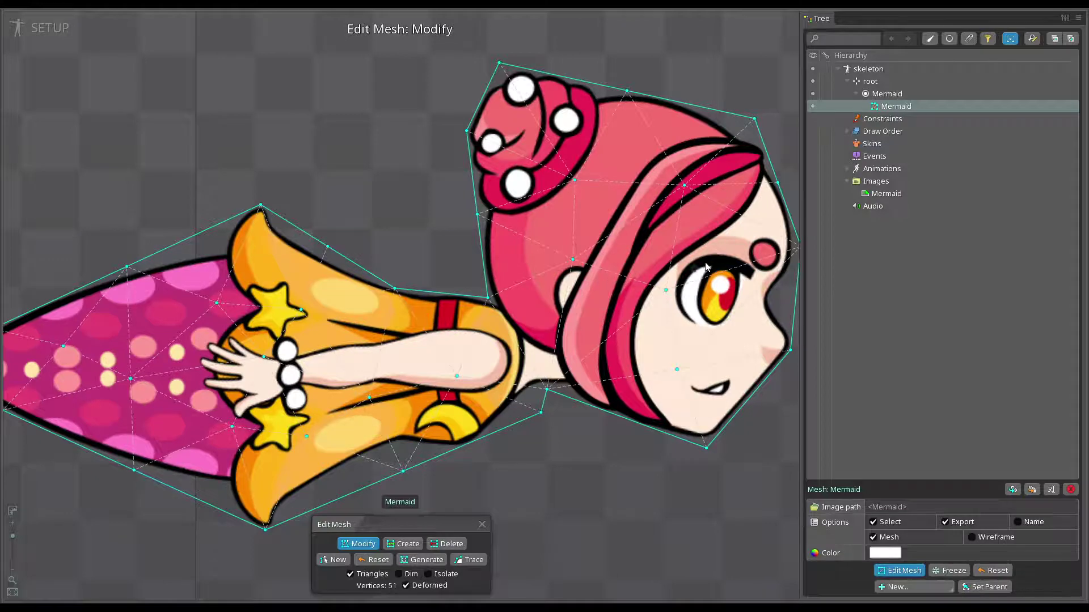
Examine the generated vertices and triangles of the Mermaid mesh from the head to the tail fin.
left_click_drag(607, 326, 577, 258)
scroll(581, 220, "up", 2)
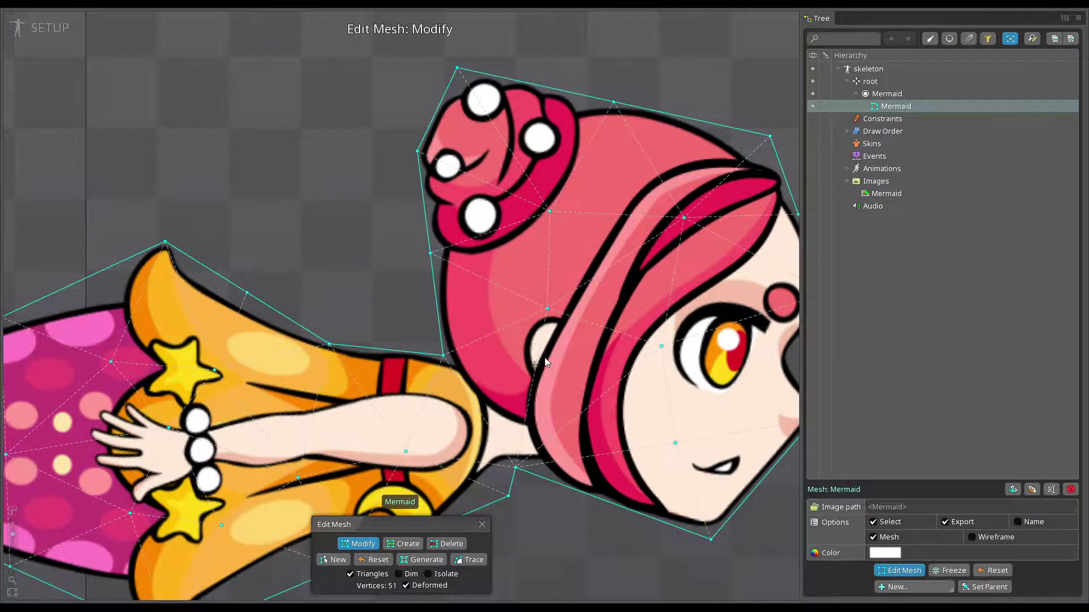
scroll(545, 363, "down", 3)
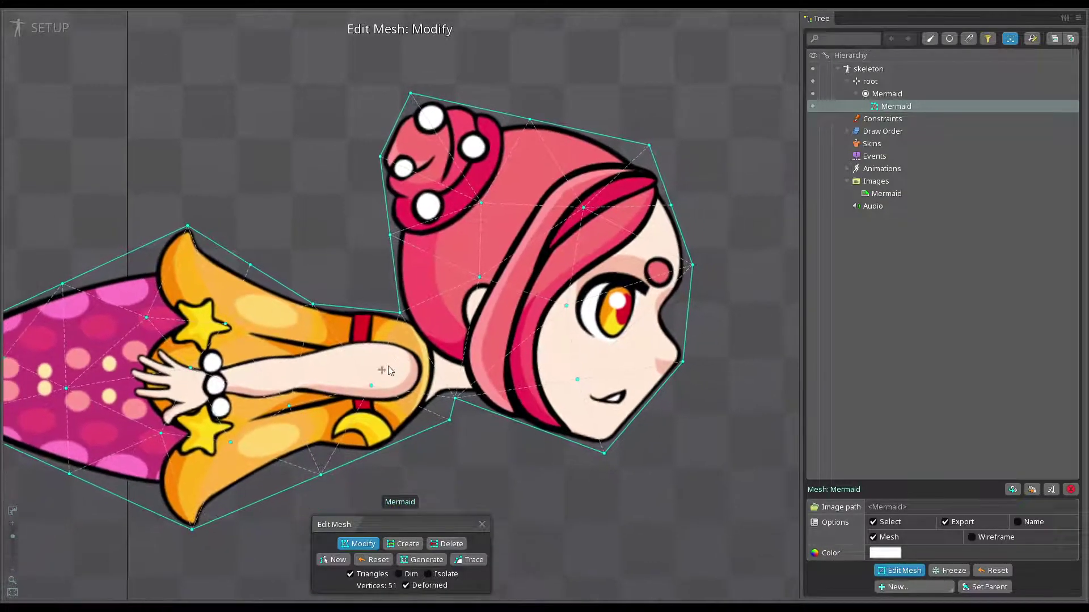
left_click_drag(389, 371, 522, 353)
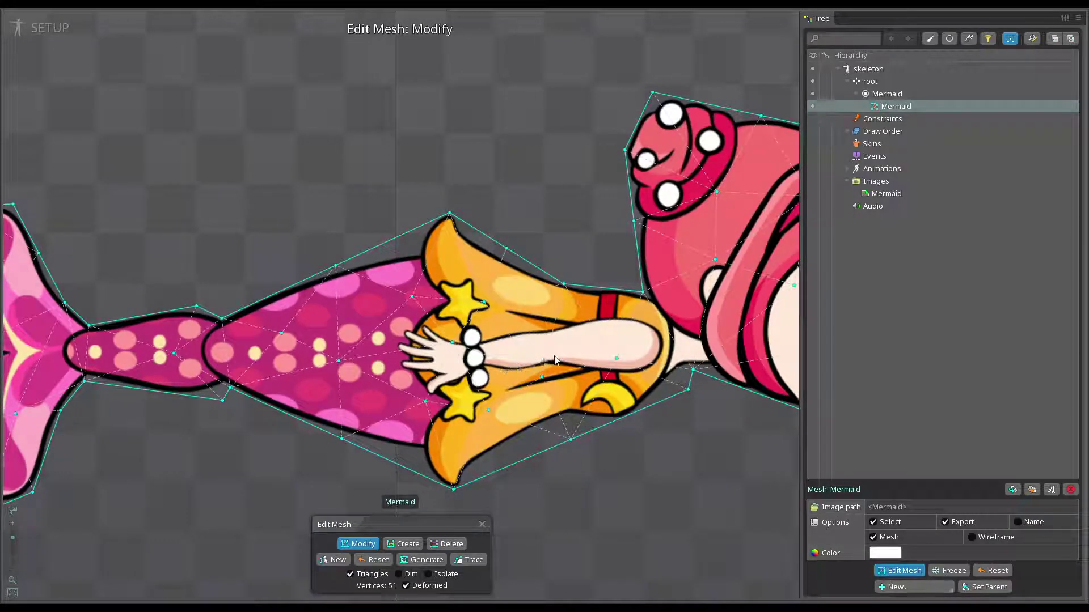
scroll(548, 361, "down", 2)
scroll(583, 298, "up", 3)
scroll(587, 301, "up", 1)
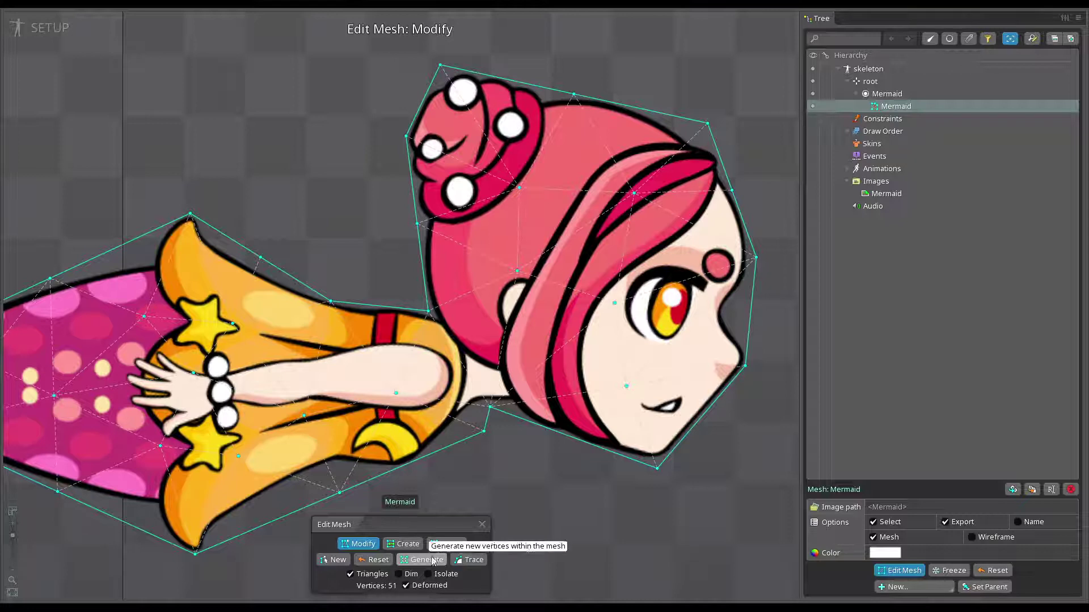
scroll(501, 377, "down", 5)
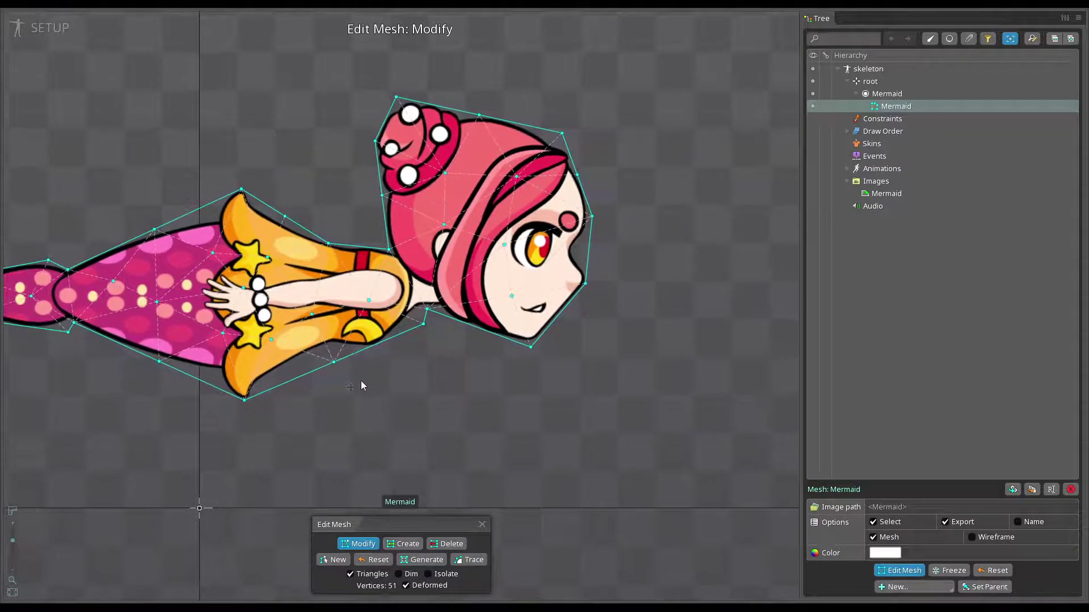
mouse_move(347, 395)
left_mouse_down()
mouse_move(462, 413)
mouse_move(430, 422)
mouse_move(442, 419)
left_mouse_up()
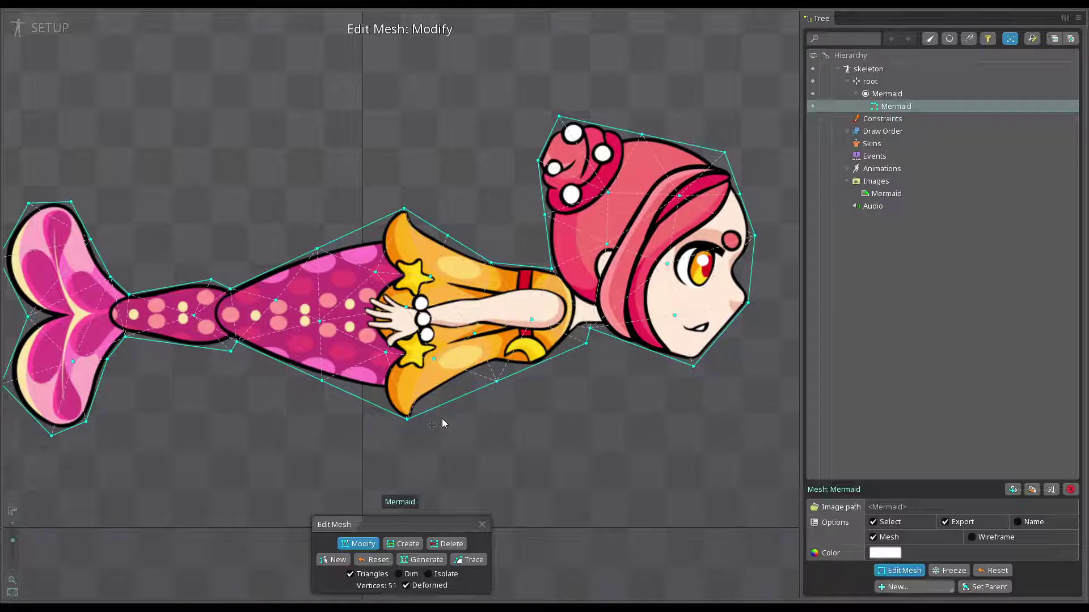
left_click_drag(491, 417, 492, 427)
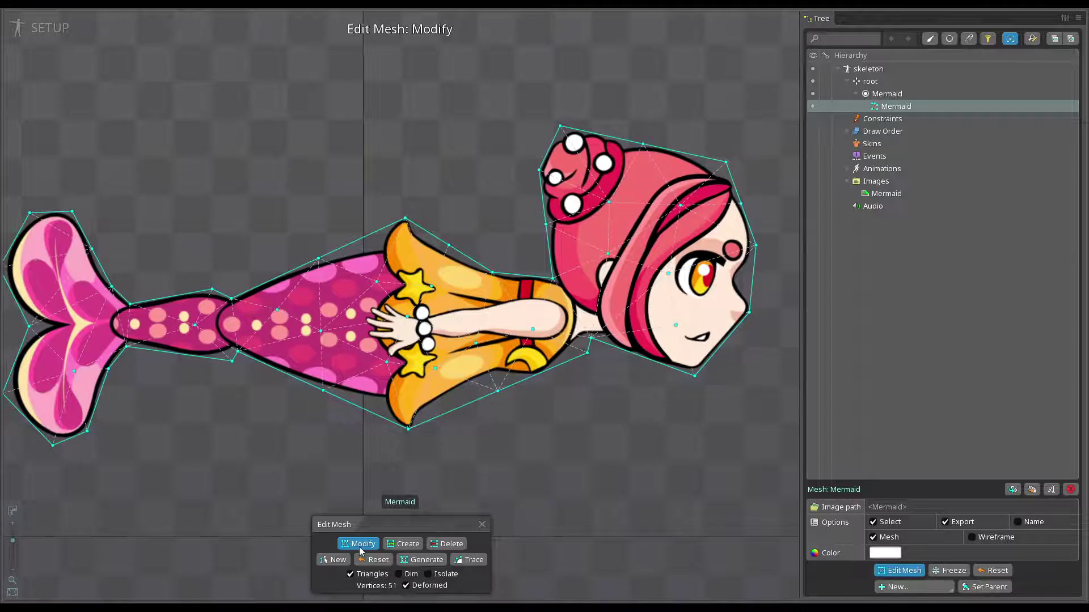
Start a new mesh for the Mermaid and outline the top of the head, the hair bun and the back of the head down to the nape.
left_click(337, 563)
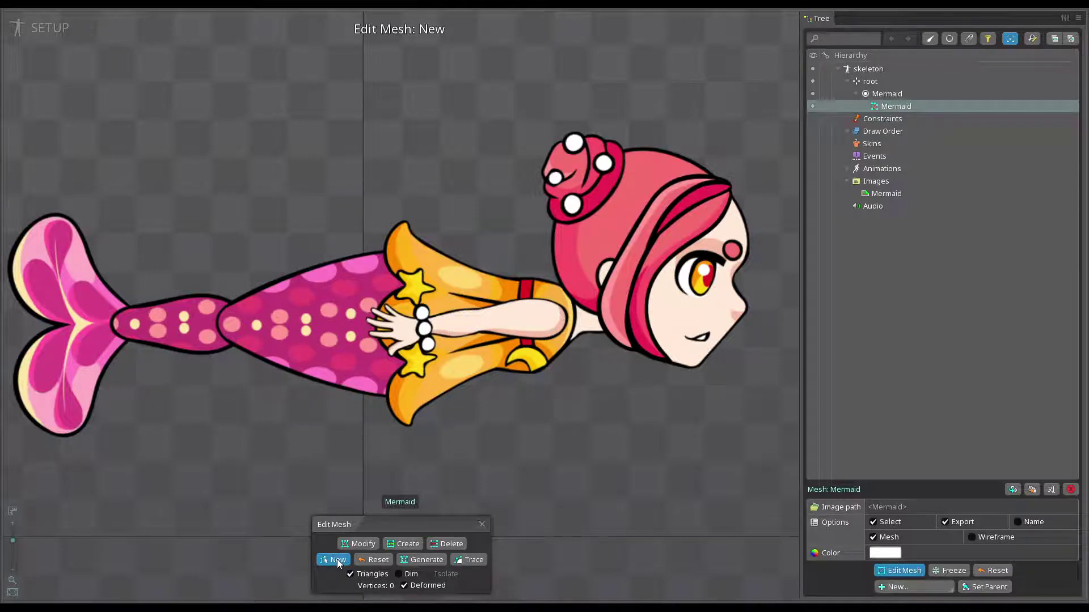
left_click(666, 146)
left_click(627, 143)
left_click(577, 128)
left_click(556, 133)
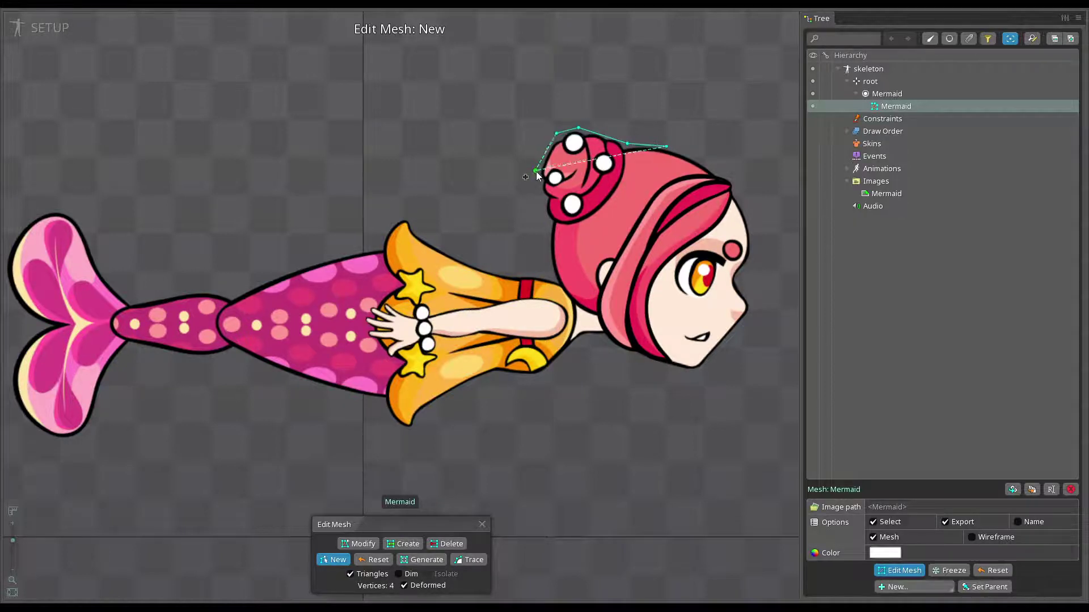
left_click(536, 170)
left_click(545, 225)
left_click(549, 275)
Continue the outline along the upper edge of the orange dress and around its pointed hem to the tail.
left_click(489, 269)
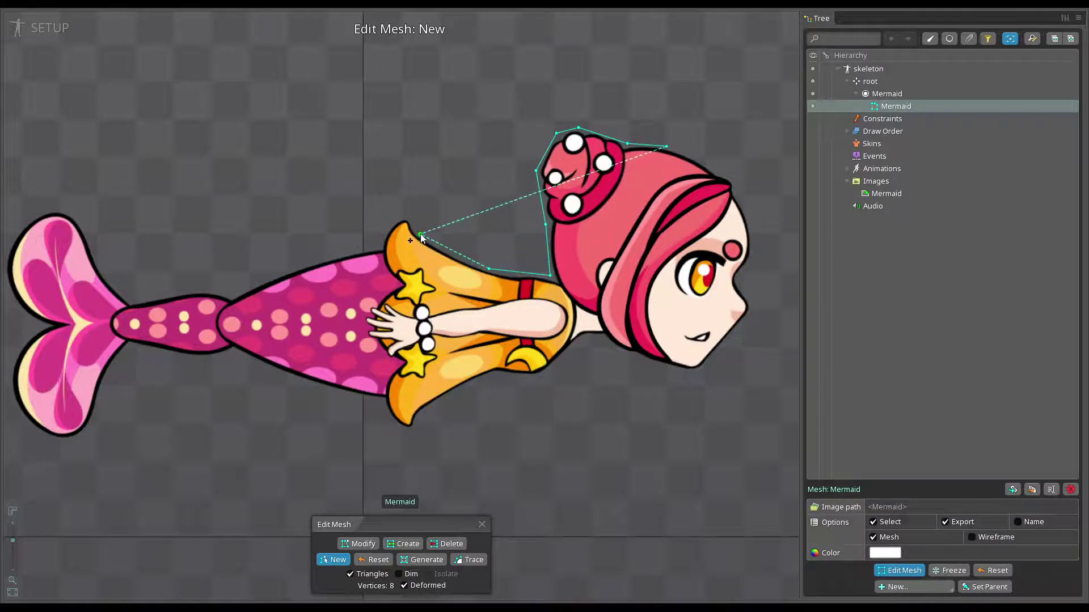
left_click(420, 233)
left_click(408, 215)
left_click(386, 229)
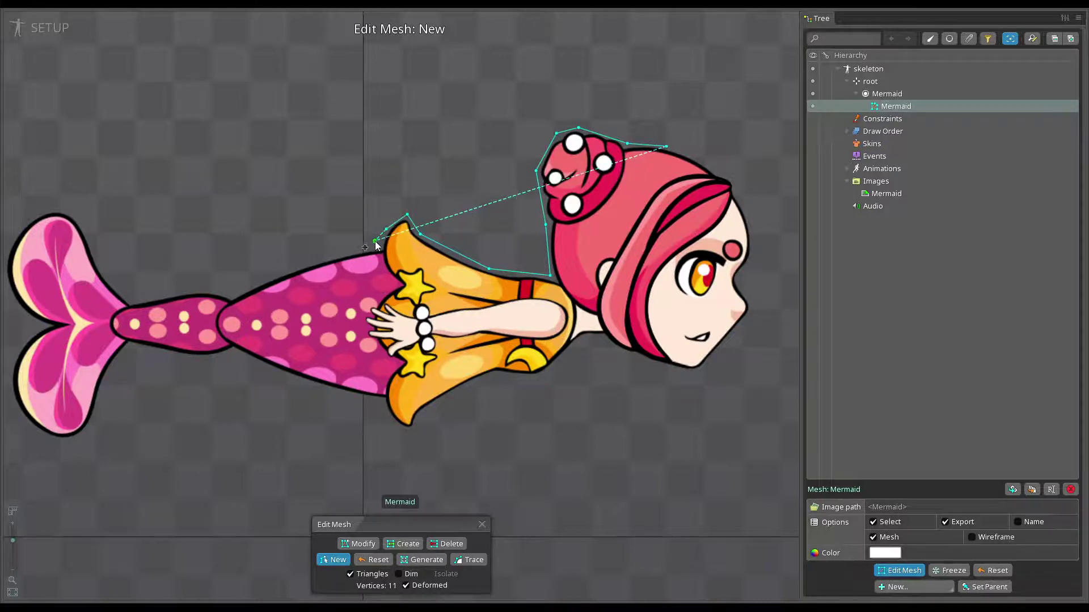
left_click(378, 246)
Continue the outline with vertices along the tail's upper edge to the base of the tail fin.
left_click_drag(241, 275, 386, 227)
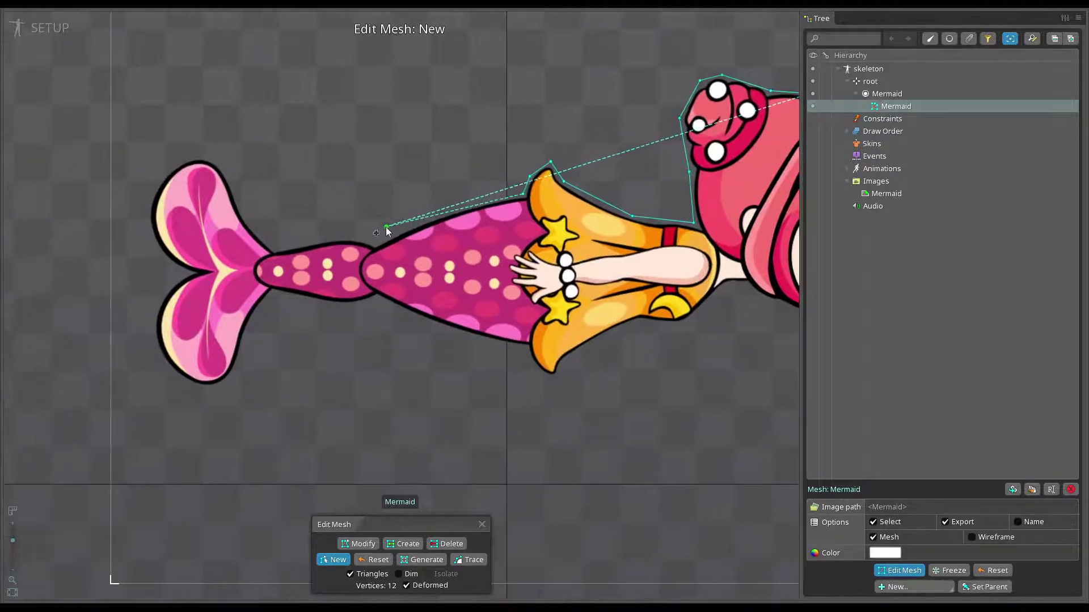
left_click(333, 234)
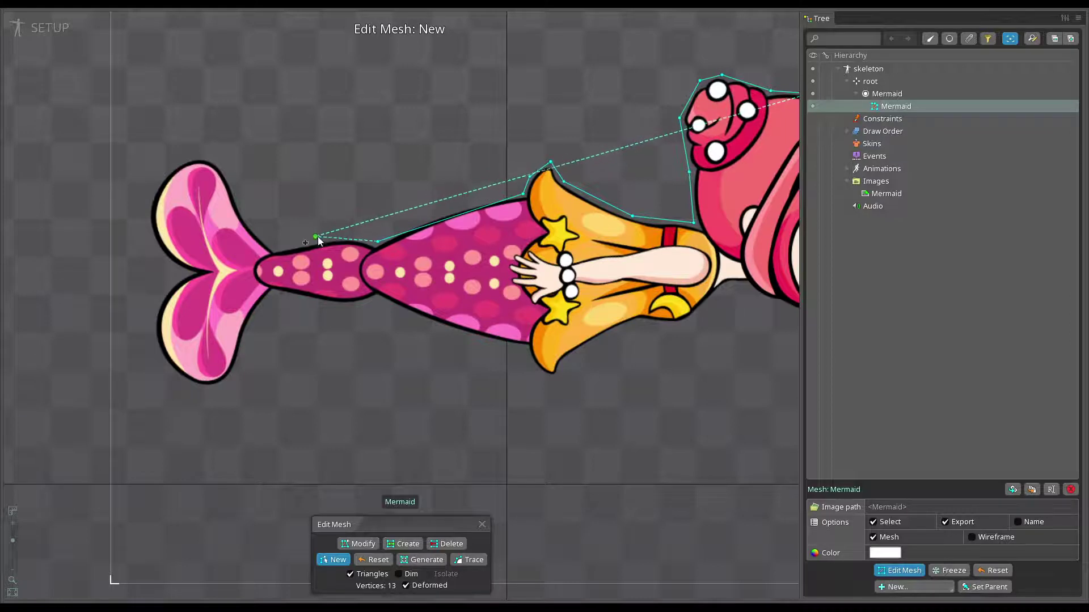
left_click_drag(333, 234, 306, 236)
left_click(327, 236)
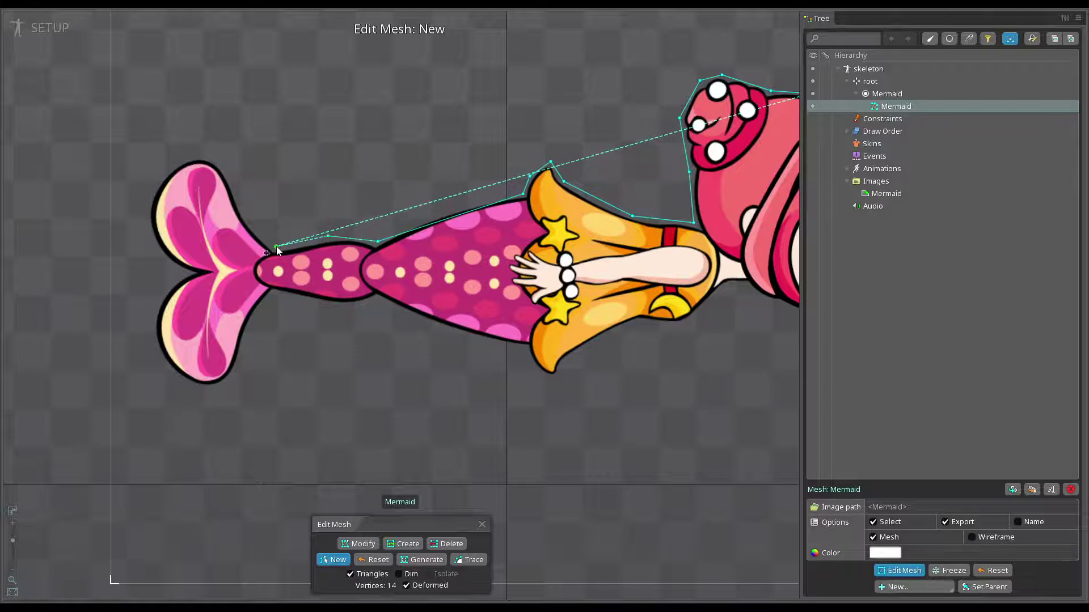
left_click(274, 248)
Outline the upper lobe of the tail fin, ending with a vertex in the notch between the two lobes.
left_click(245, 214)
left_click(219, 161)
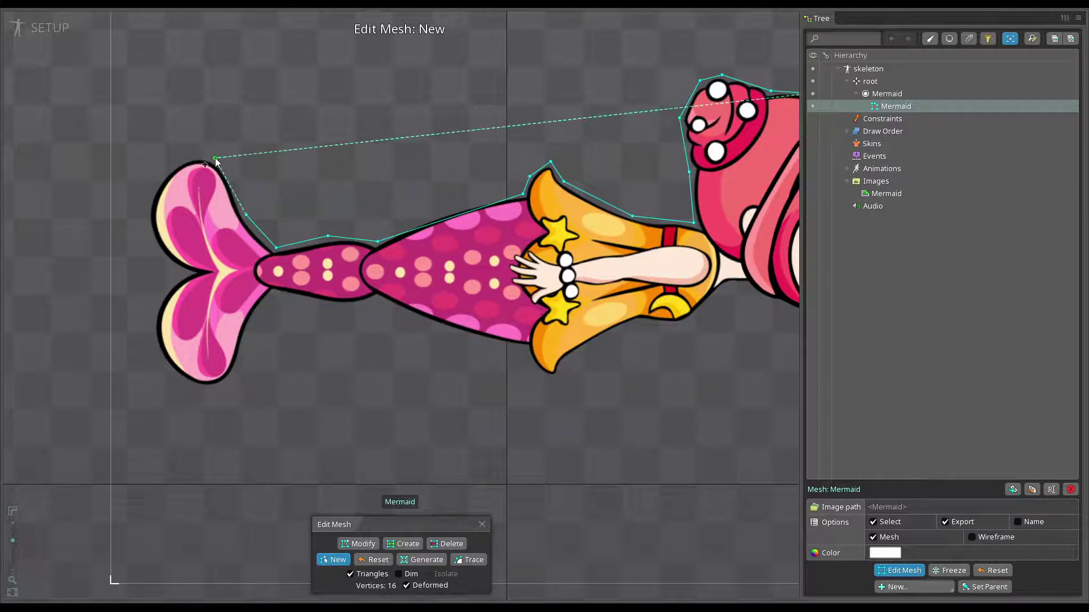
left_click(186, 155)
left_click(150, 185)
left_click(147, 238)
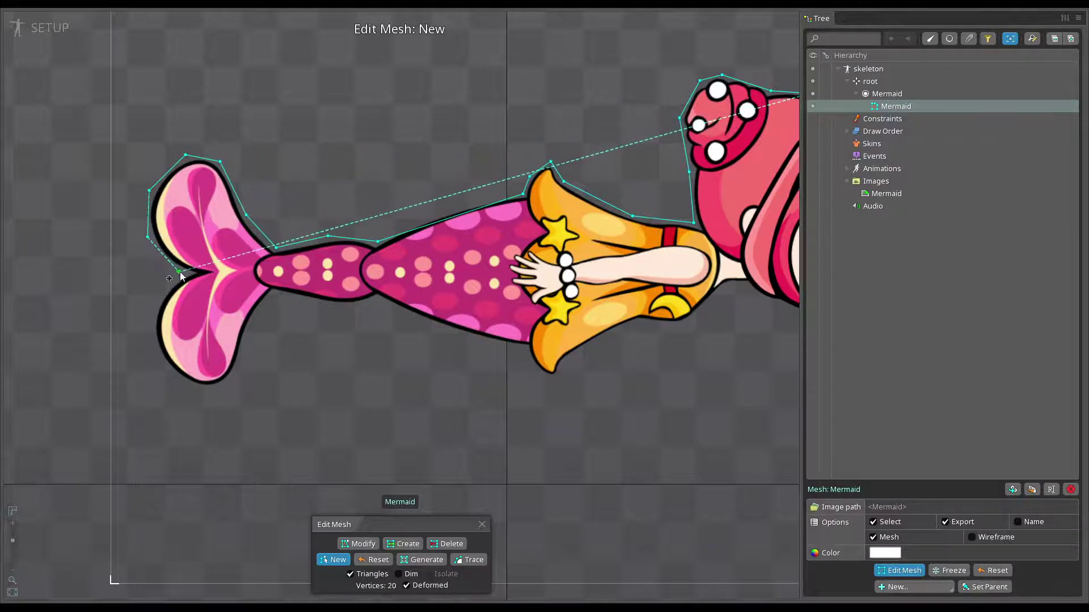
left_click(177, 273)
left_click(181, 273)
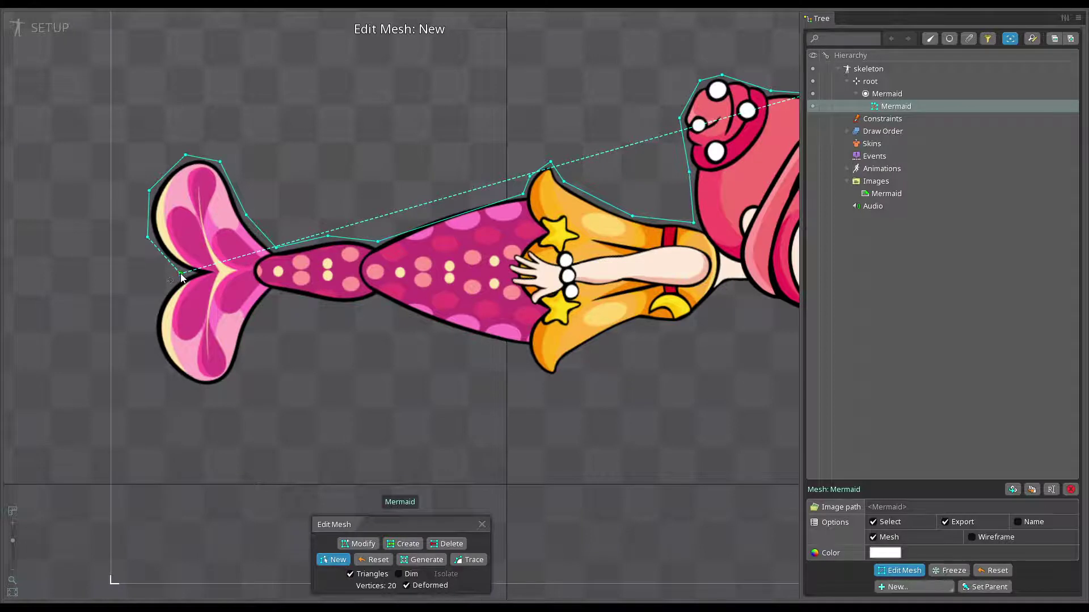
Outline the lower lobe of the tail fin from the notch back towards the narrow part of the tail.
left_click(150, 319)
left_click(165, 371)
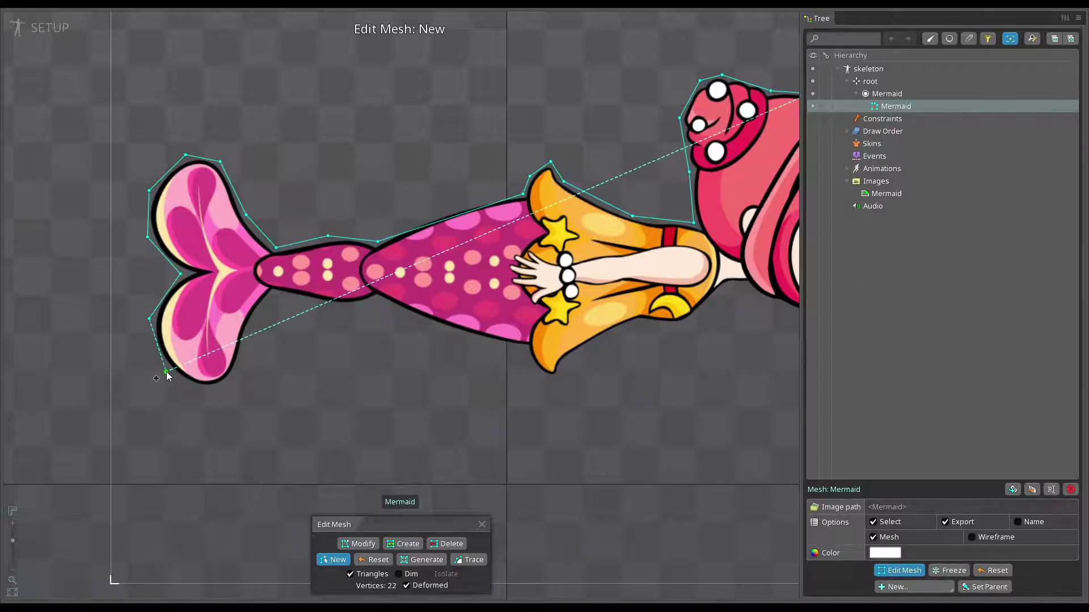
left_click(178, 384)
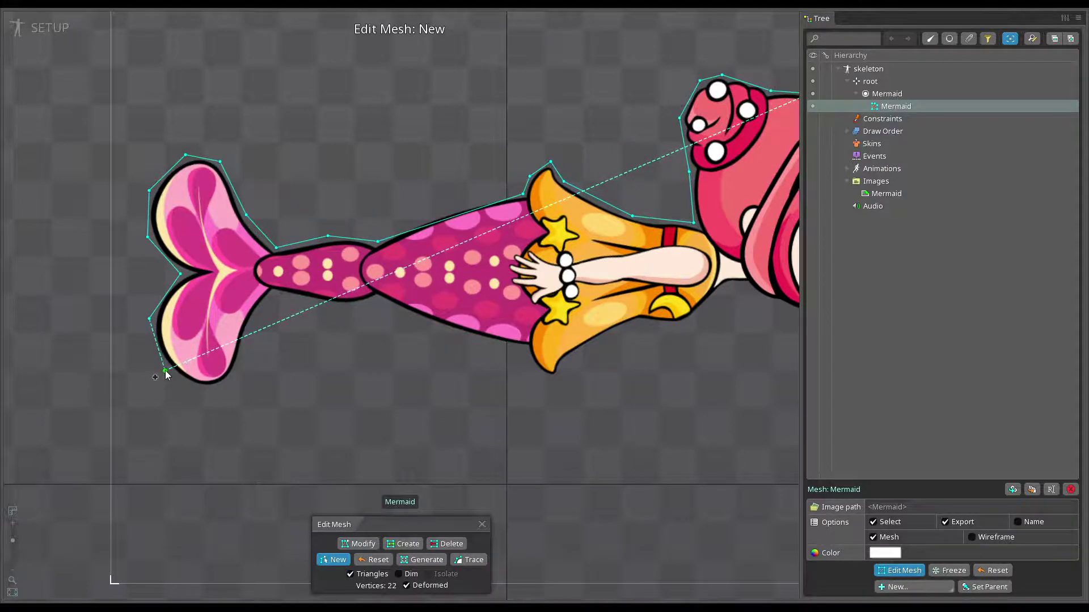
left_click(205, 389)
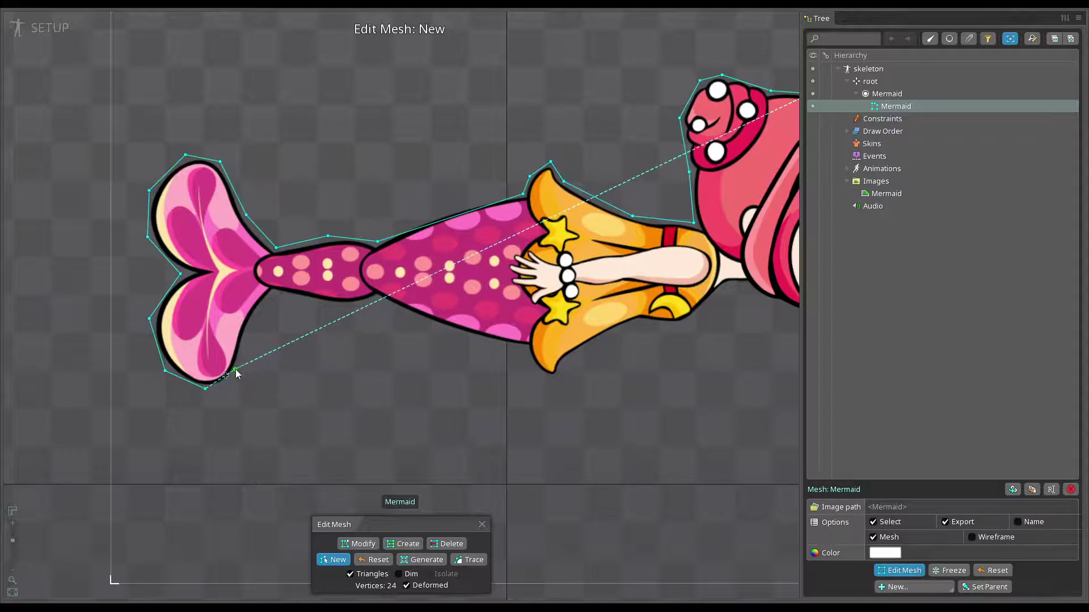
left_click(232, 375)
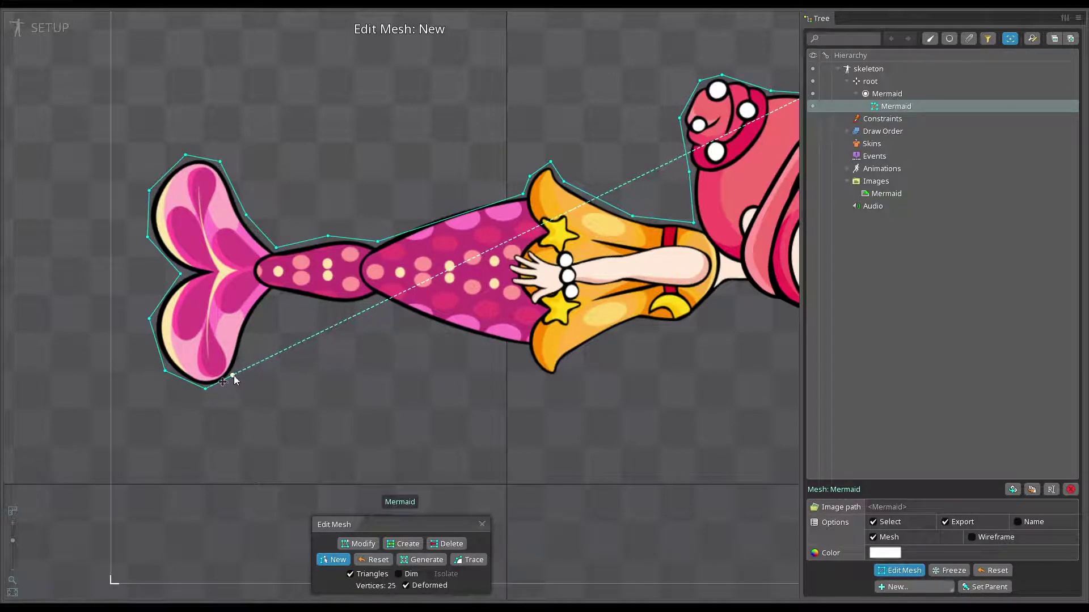
left_click(254, 324)
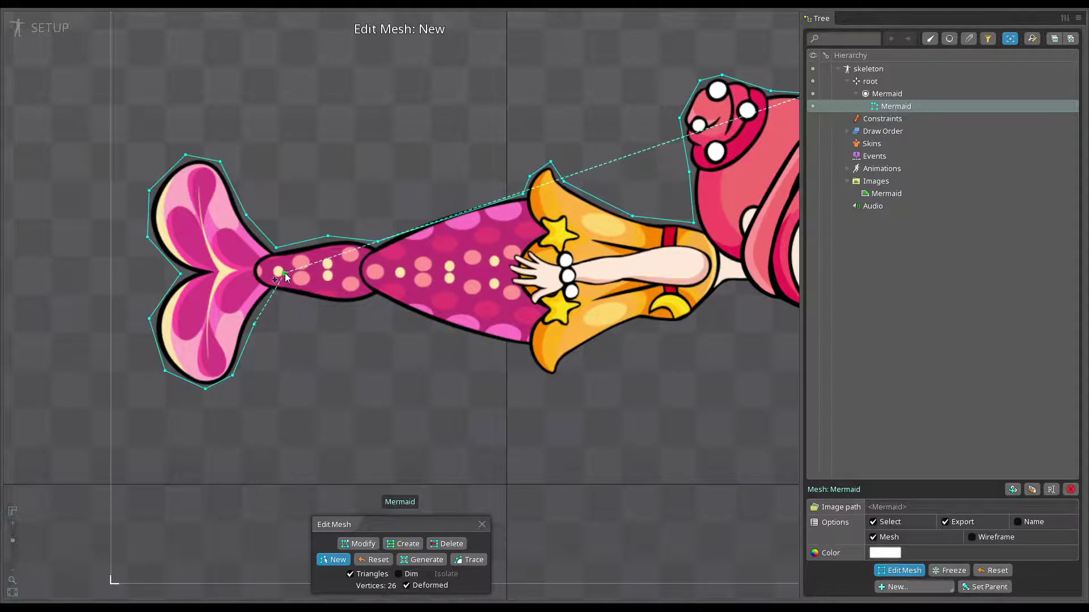
Continue the outline from the base of the fin along the tail's lower edge to the dress hem.
left_click(285, 274)
left_click(307, 303)
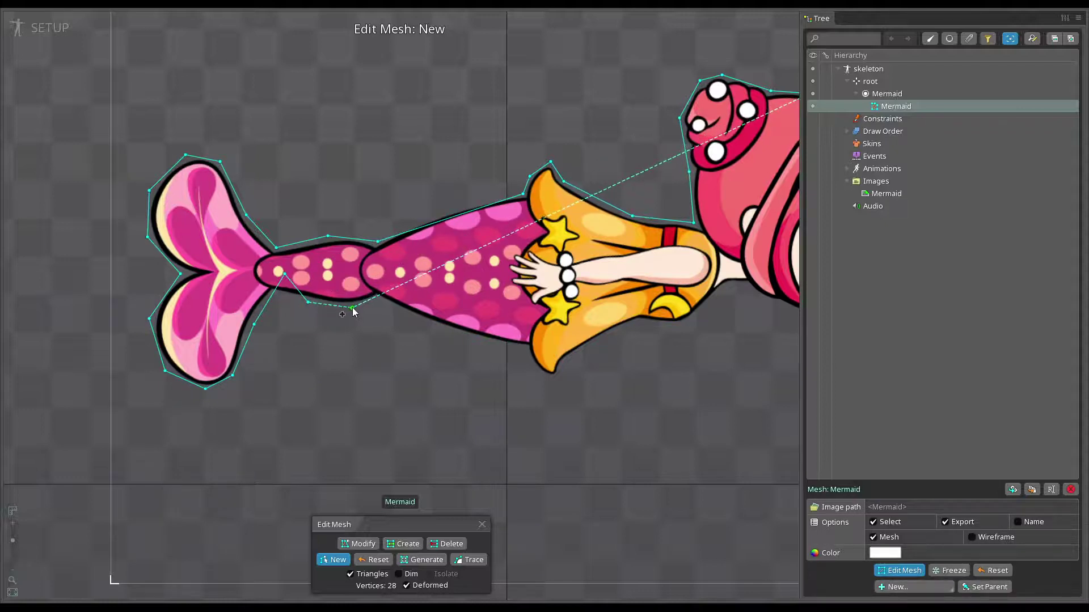
left_click(353, 307)
left_click(379, 302)
left_click(442, 332)
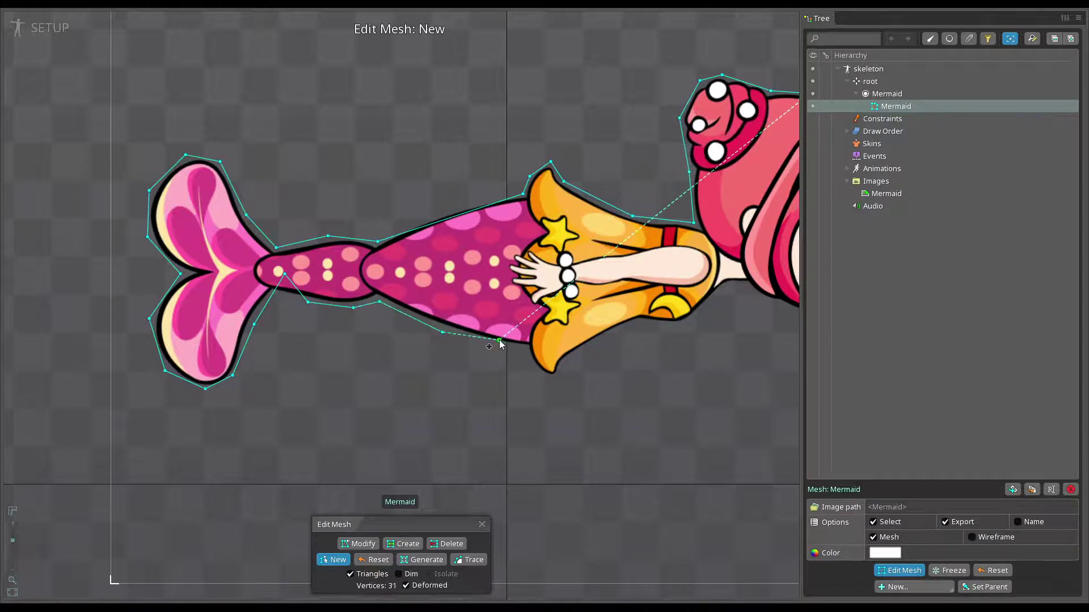
left_click(517, 347)
Outline the dress's lower hem point and its lower edge up to the chest below the yellow moon.
left_click(532, 368)
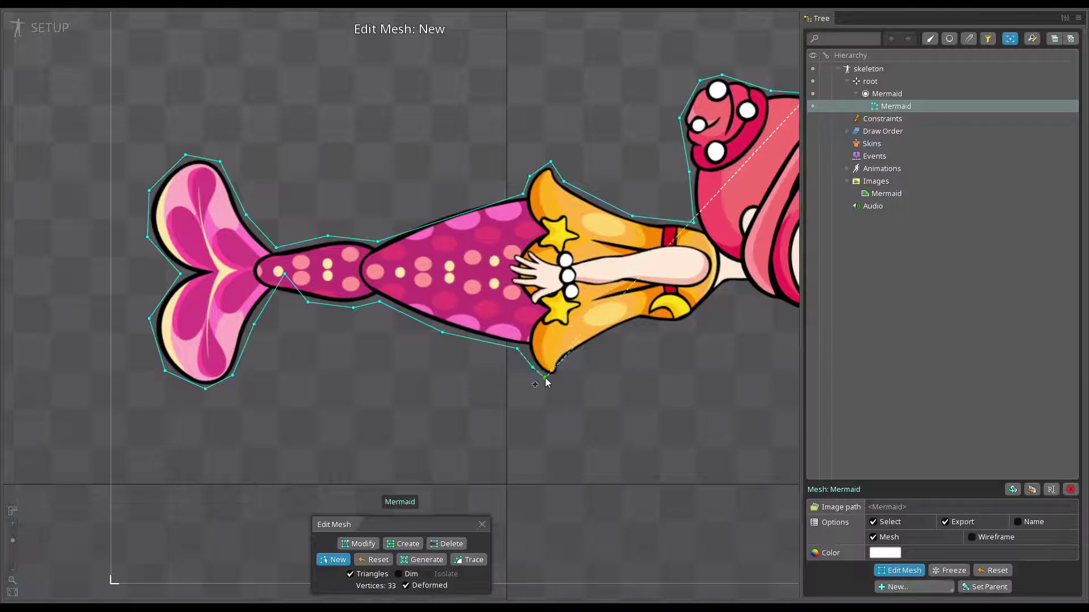
left_click(553, 381)
left_click(570, 363)
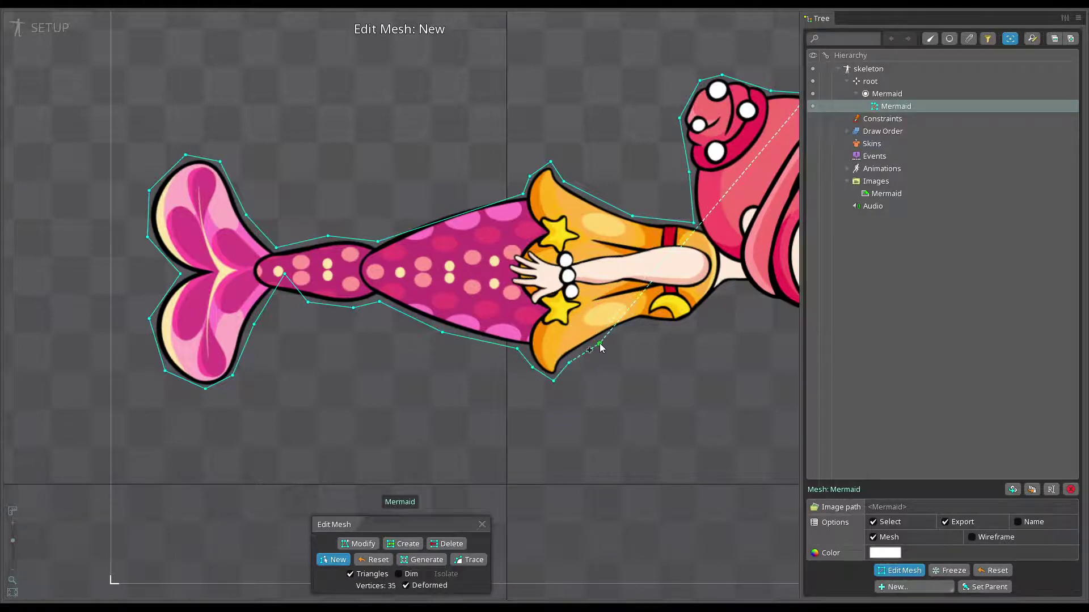
left_click(641, 325)
left_click_drag(627, 340, 515, 365)
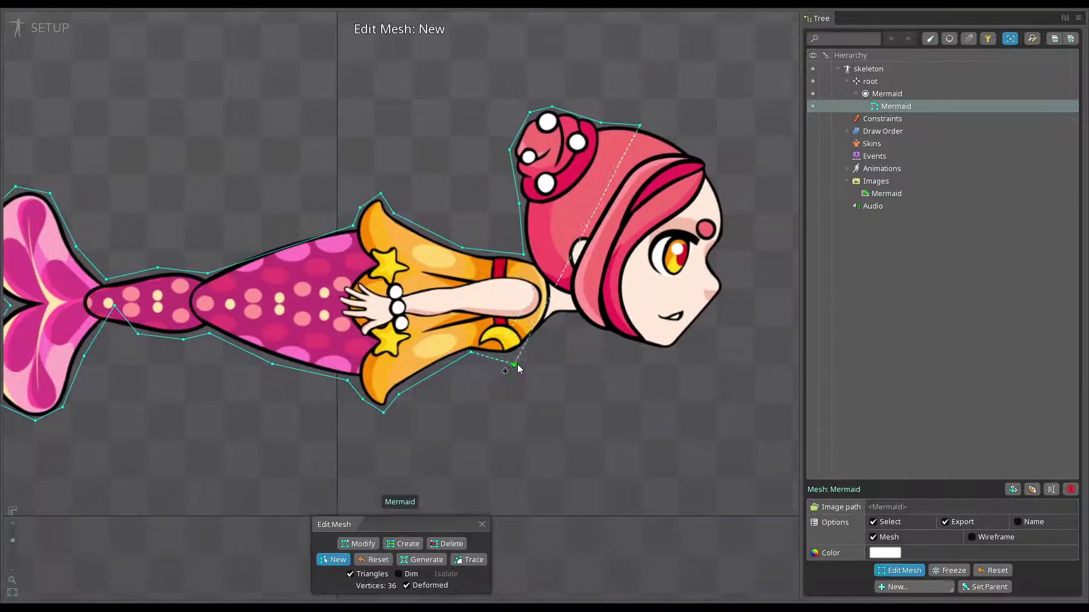
left_click(511, 355)
left_click(536, 338)
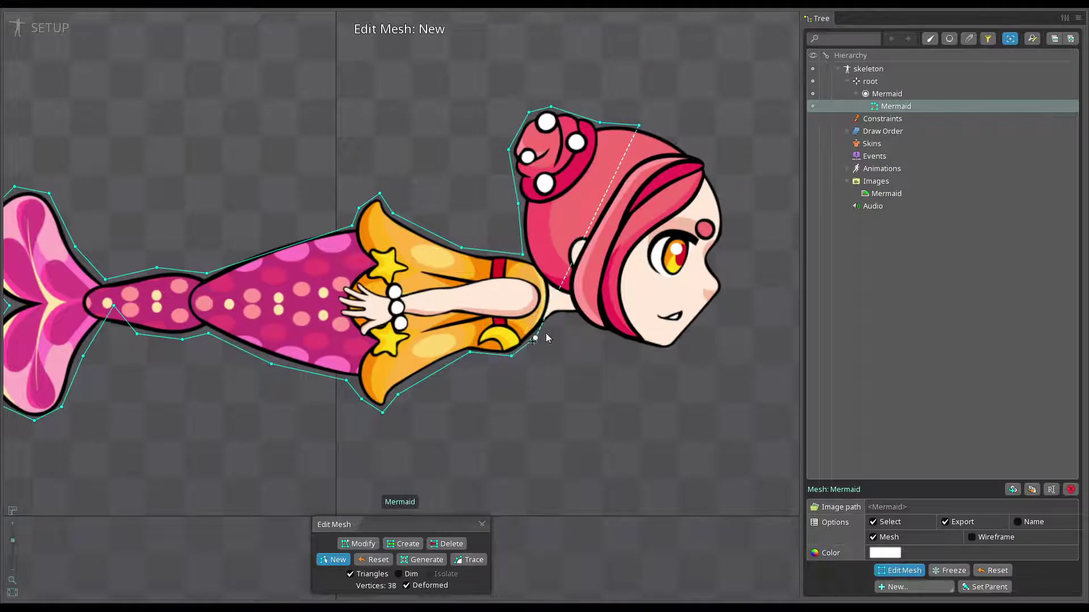
Continue the outline under the neck and along the lower edge of the hair towards the chin.
left_click(561, 316)
left_click(576, 316)
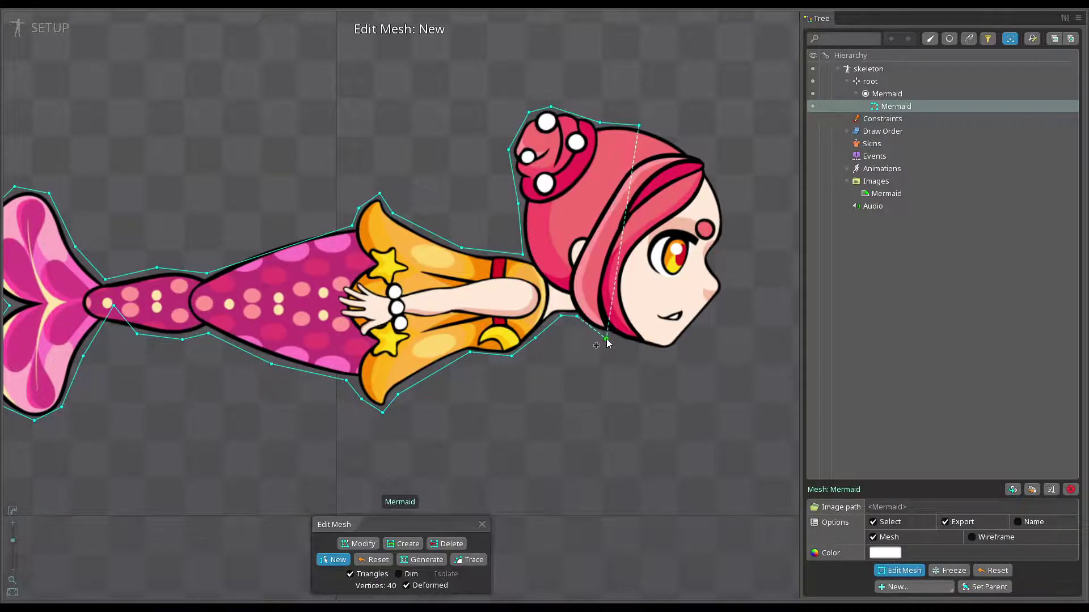
left_click(607, 337)
left_click(643, 347)
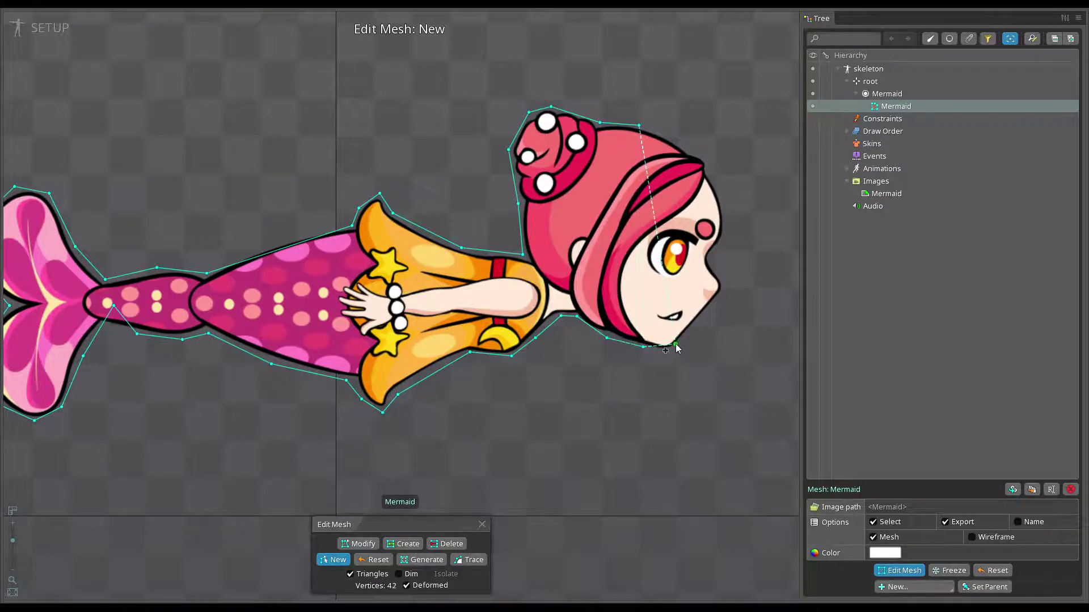
Outline the face profile from the chin past the nose and the bridge of the nose to the forehead.
left_click_drag(673, 355, 589, 367)
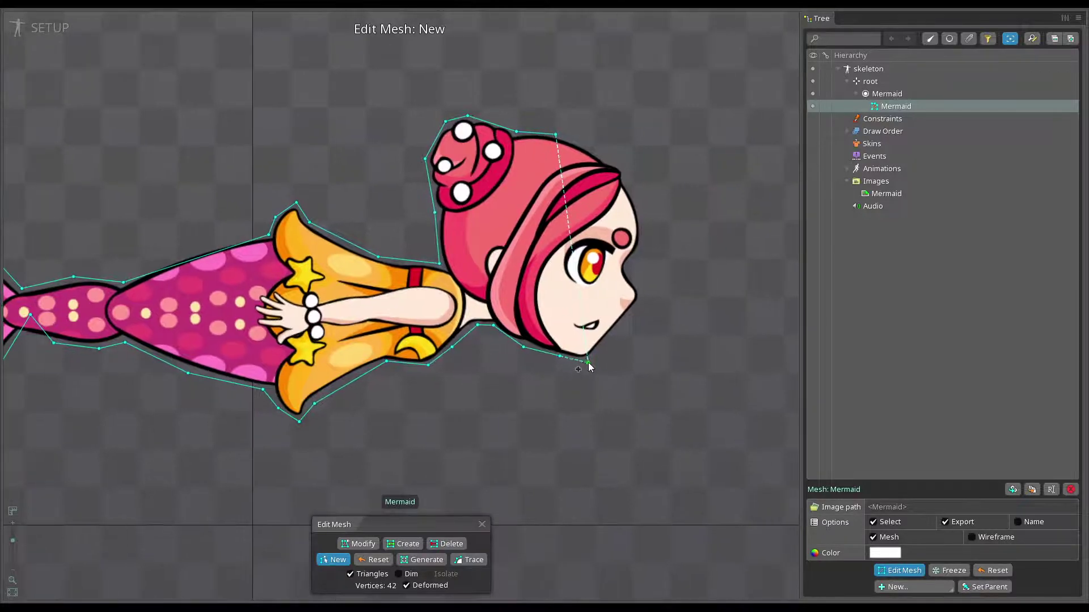
left_click(629, 314)
left_click(643, 290)
left_click(628, 269)
left_click(643, 244)
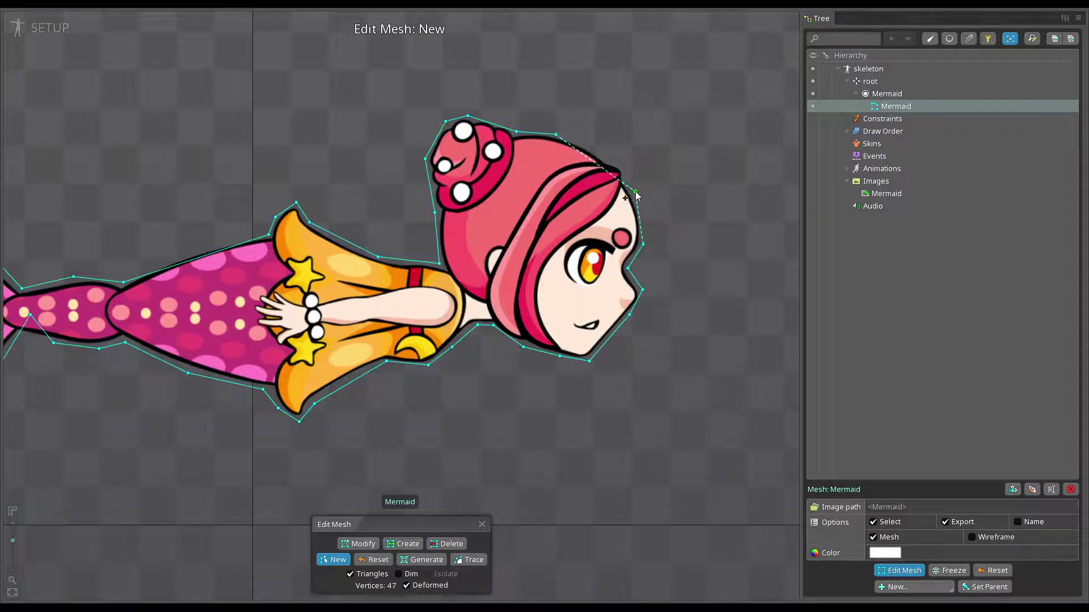
Outline the forehead and the front of the hair, and close the mesh outline at its first vertex.
left_click(635, 192)
left_click(620, 163)
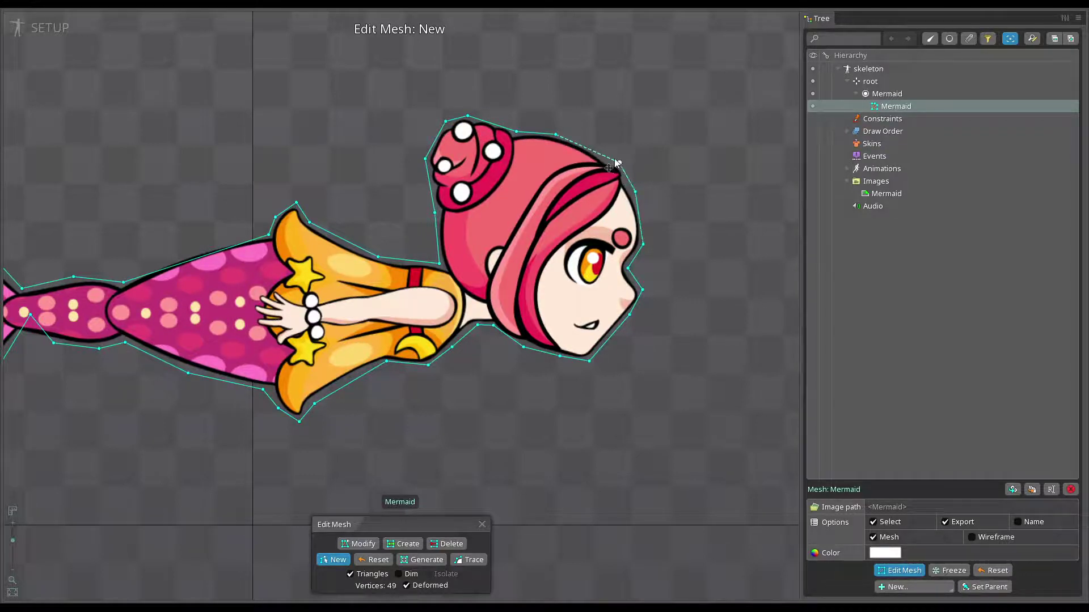
left_click(584, 145)
left_click(556, 135)
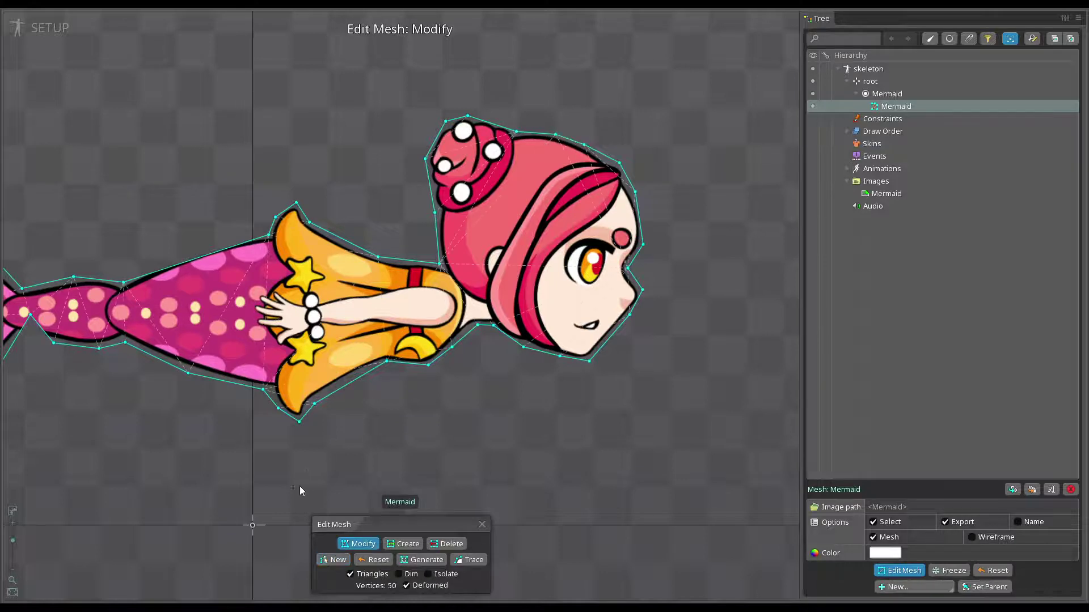
left_click_drag(237, 442, 433, 428)
left_click_drag(368, 399, 368, 439)
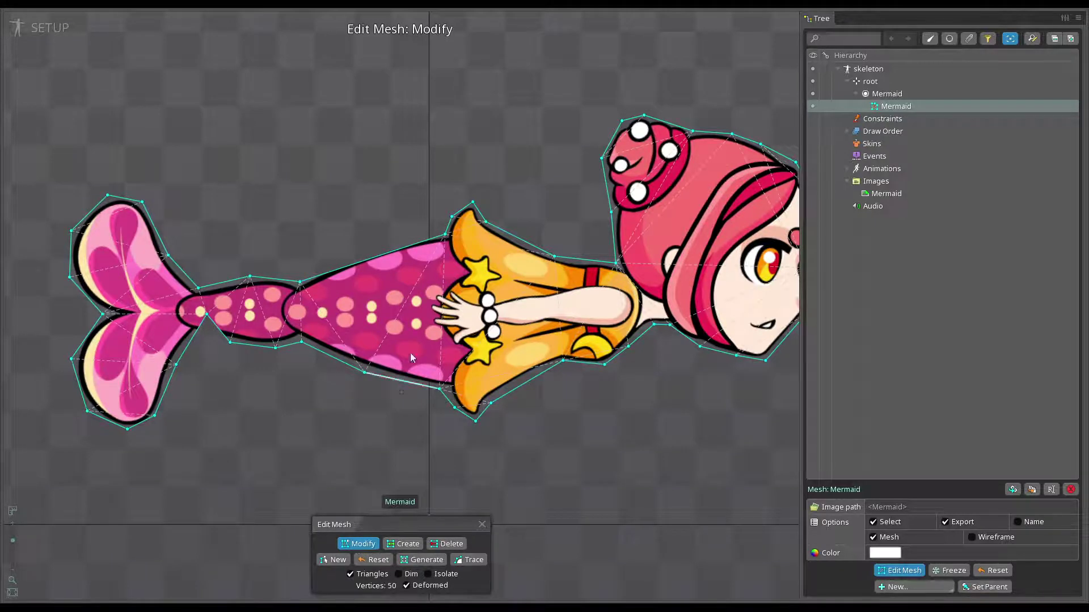
Adjust the outline vertices at the tail's upper joint and at the notch beneath the narrow tail beside the fin.
left_click(302, 280)
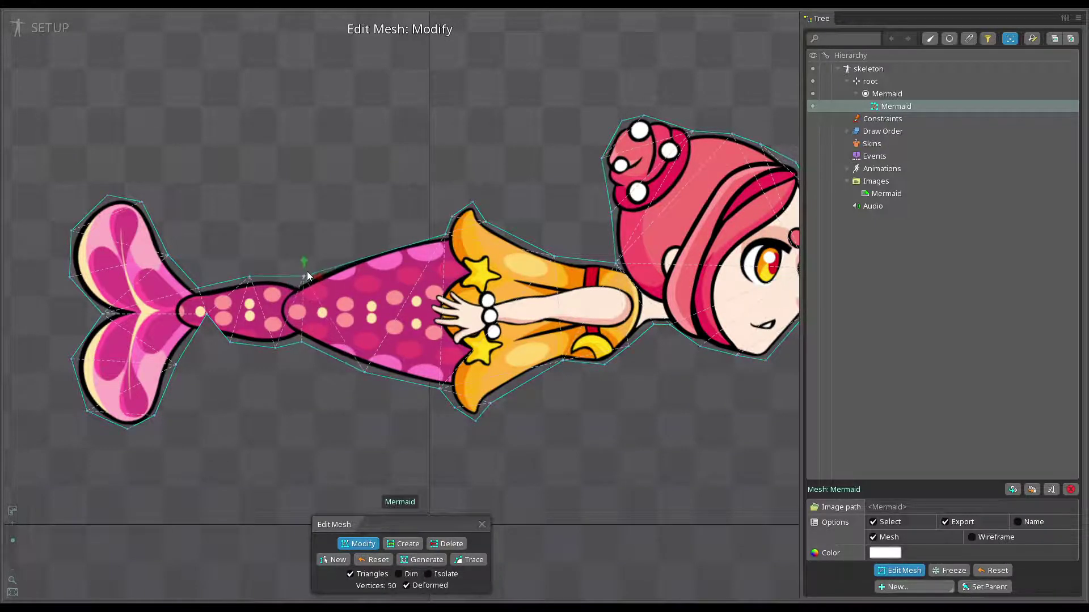
left_click(207, 314)
mouse_move(206, 329)
left_mouse_down()
mouse_move(226, 309)
mouse_move(208, 339)
left_mouse_up()
left_click(204, 339)
Move the outline vertices around the lower fin outward, and pull the chin vertex in close to the chin.
left_click(127, 431)
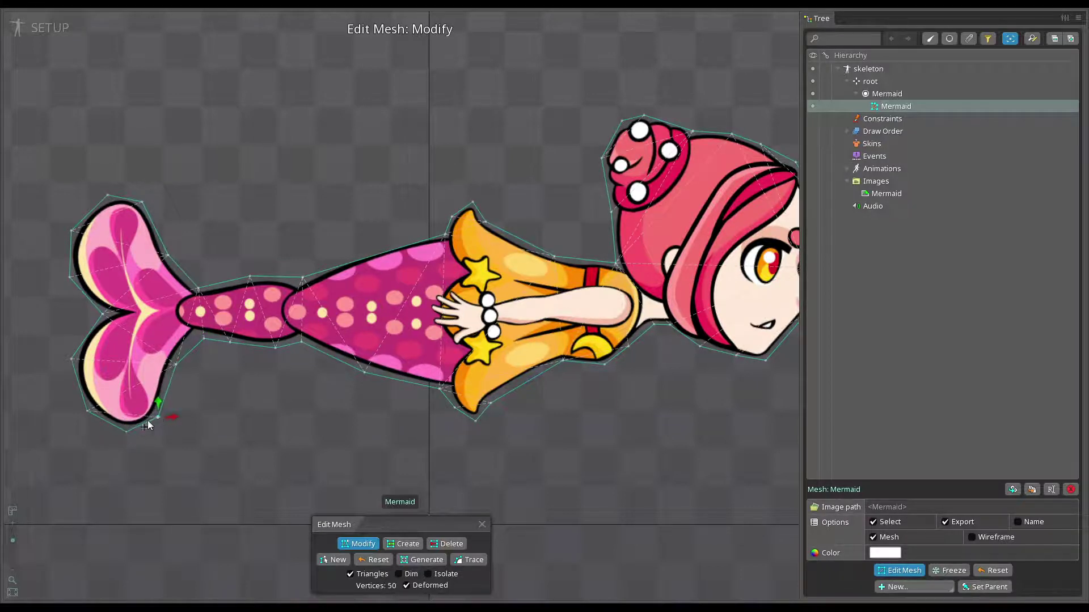
left_click(87, 412)
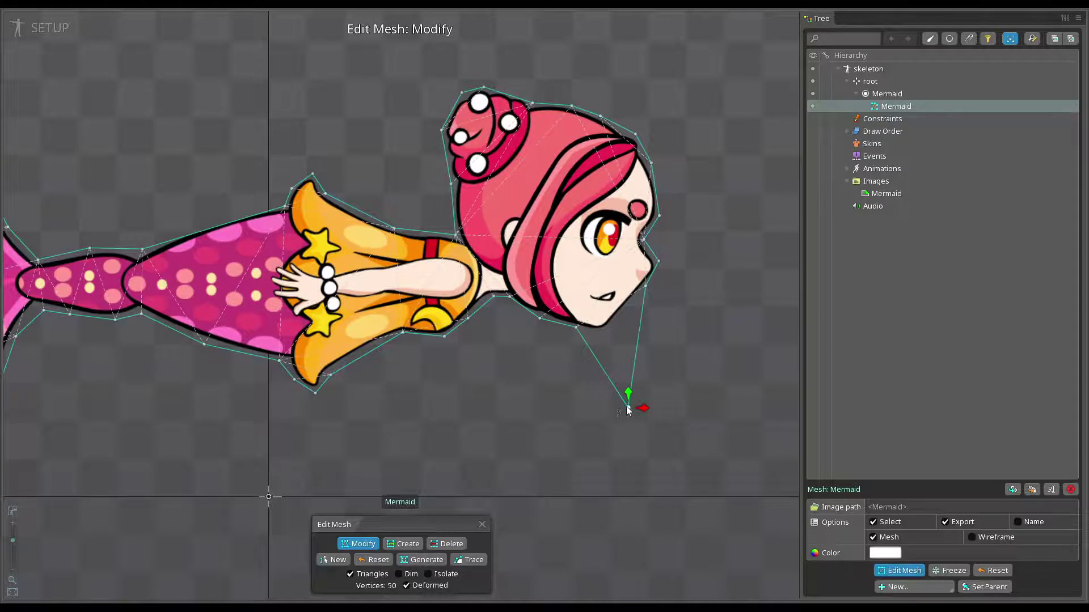
left_click_drag(628, 409, 604, 338)
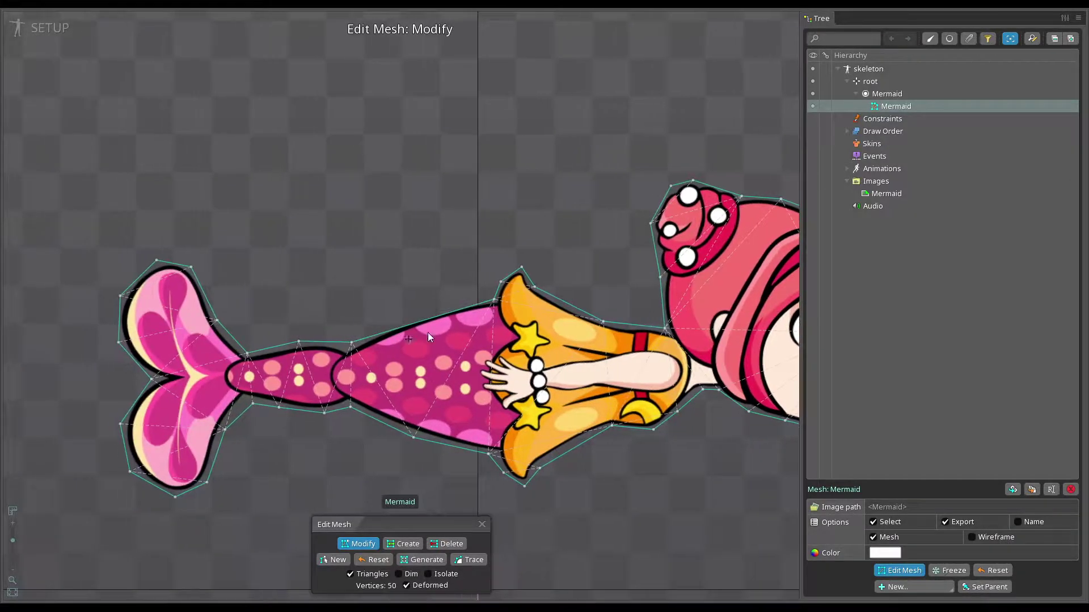
Add a vertex midway along the upper outline edge of the wide tail section and remove it again.
scroll(435, 324, "up", 1)
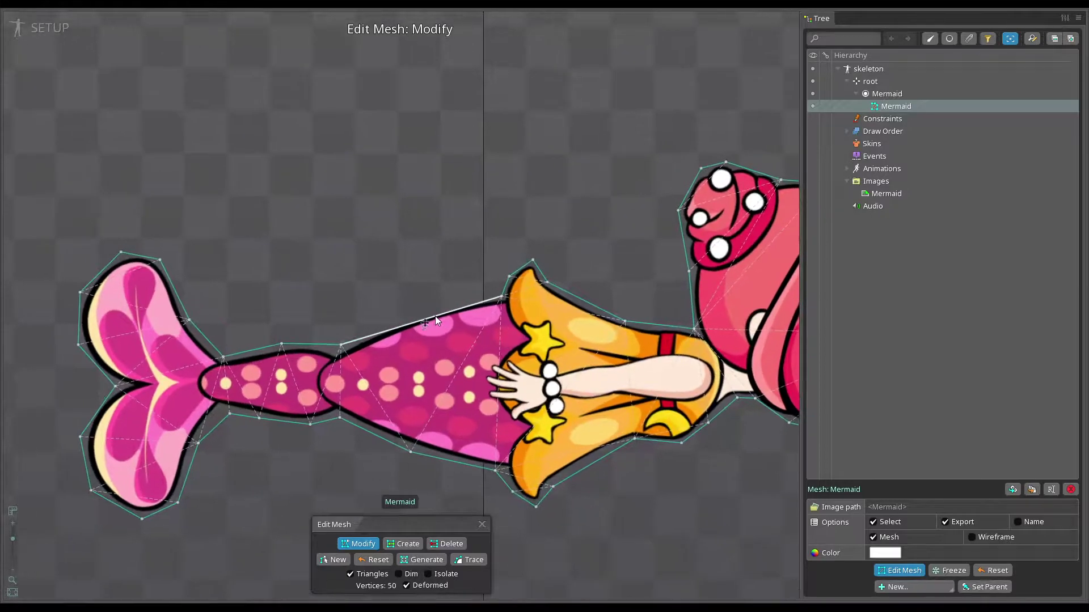
left_click(406, 544)
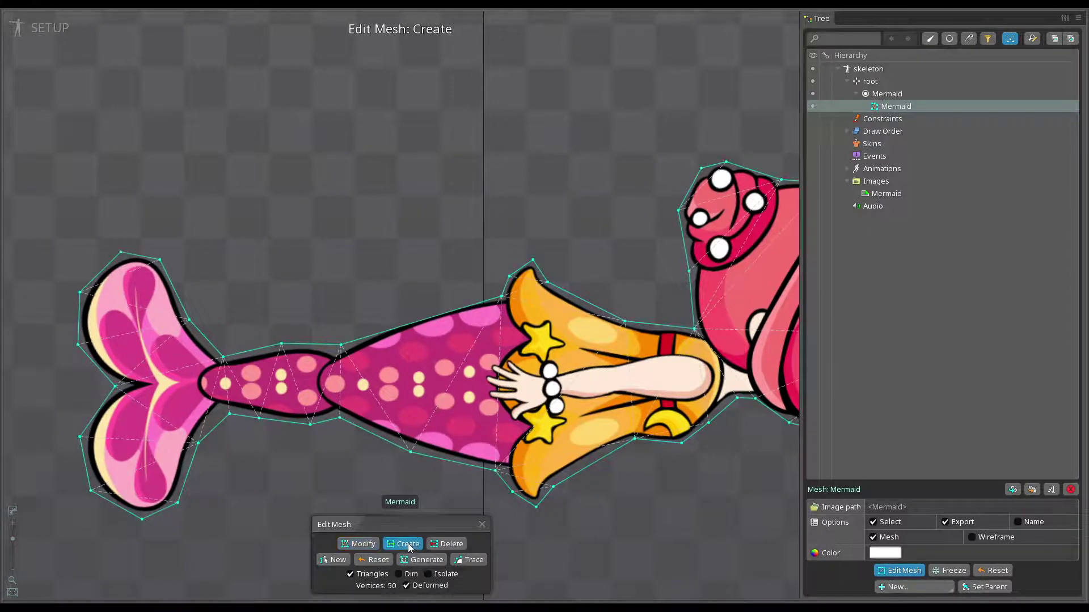
left_click(422, 319)
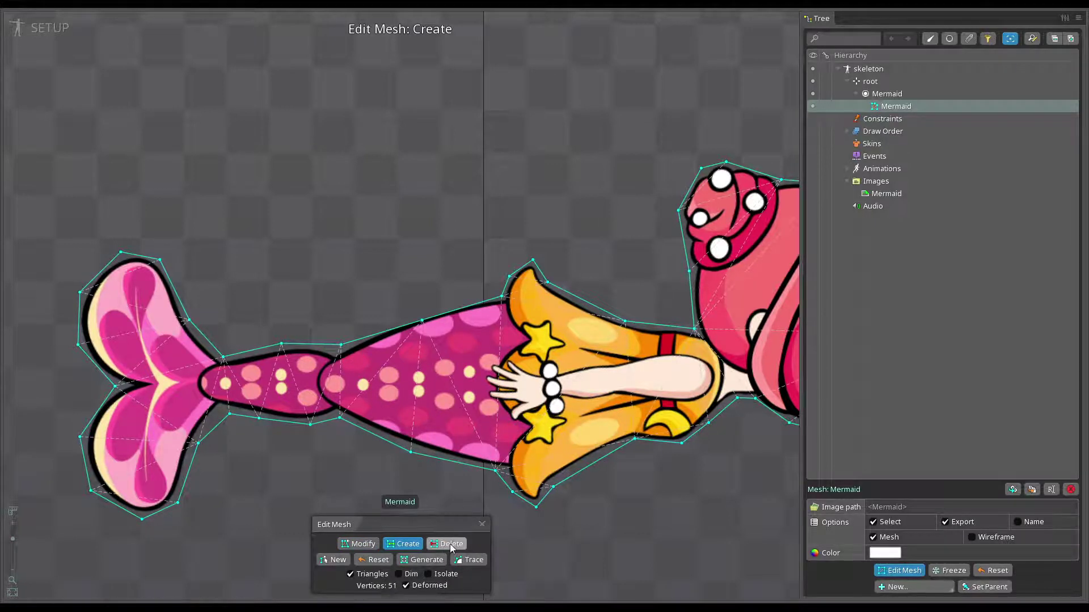
left_click(422, 320)
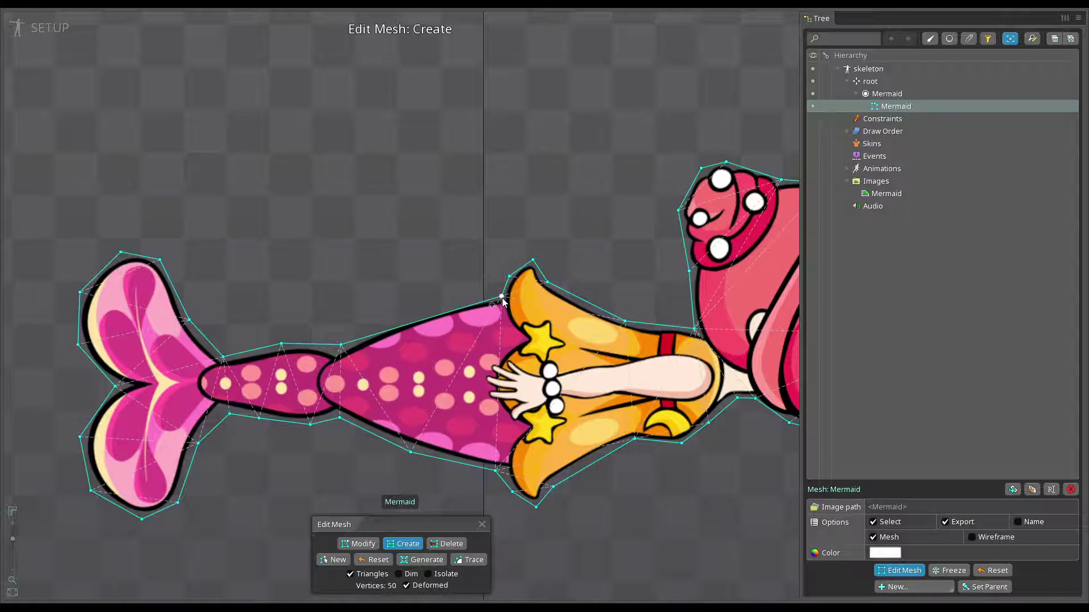
Add a vertex midway along the upper outline edge of the wide tail section and shift it slightly towards the fin.
left_click(429, 322)
left_click(375, 544)
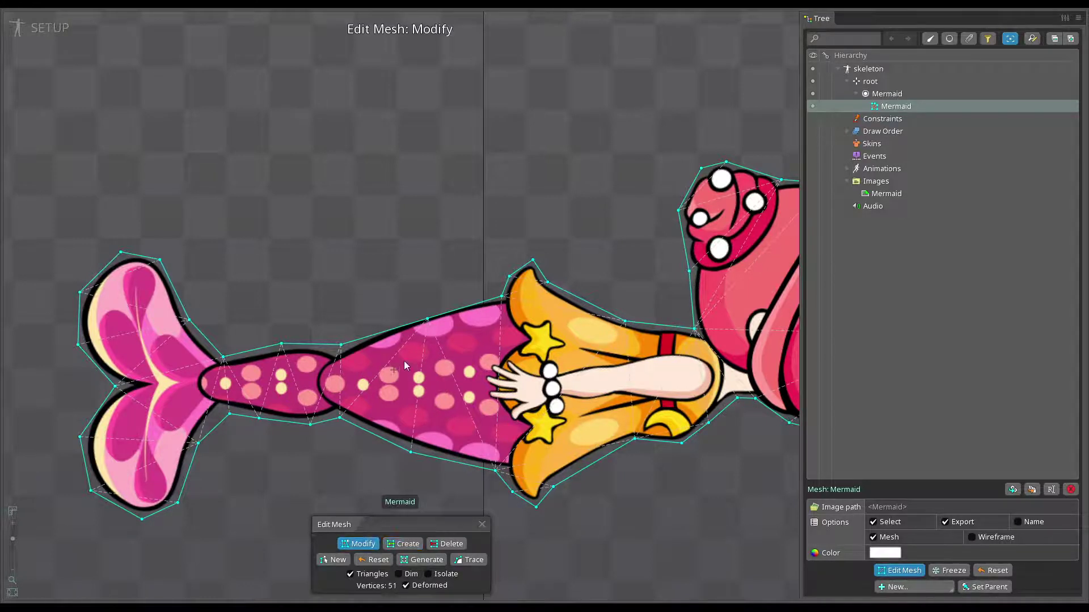
left_click(426, 320)
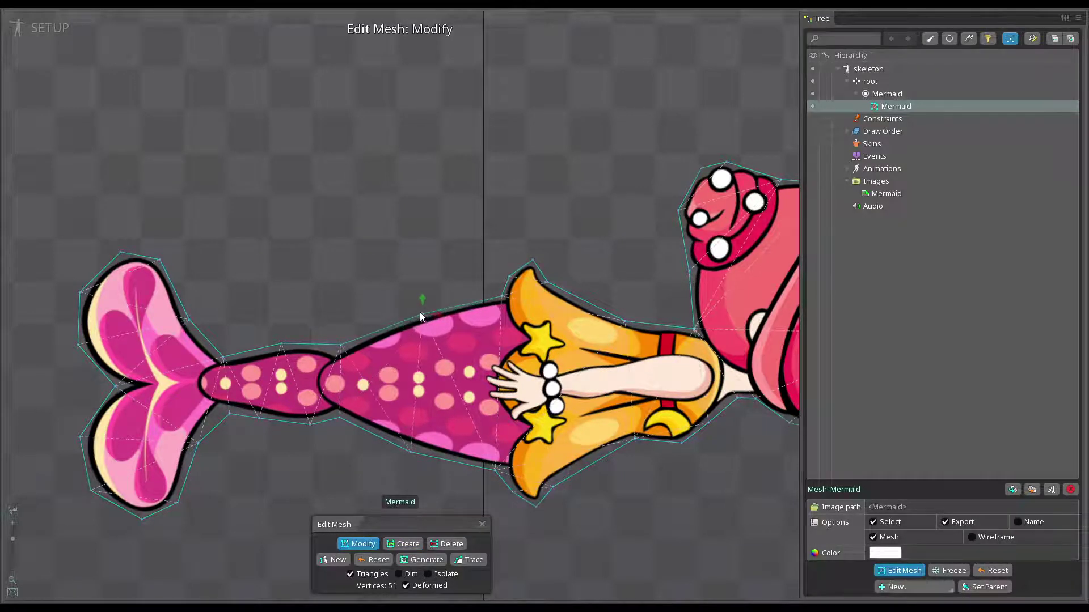
left_click(420, 316)
Examine the mesh outline and triangles around the head, hair bun and face.
left_click_drag(626, 275, 490, 213)
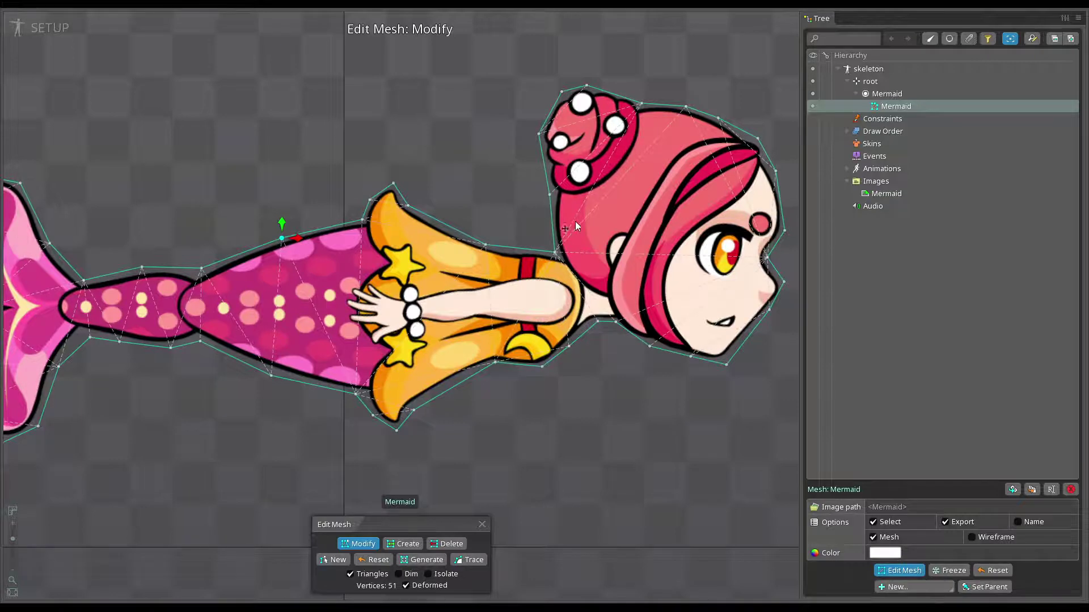
scroll(427, 284, "up", 5)
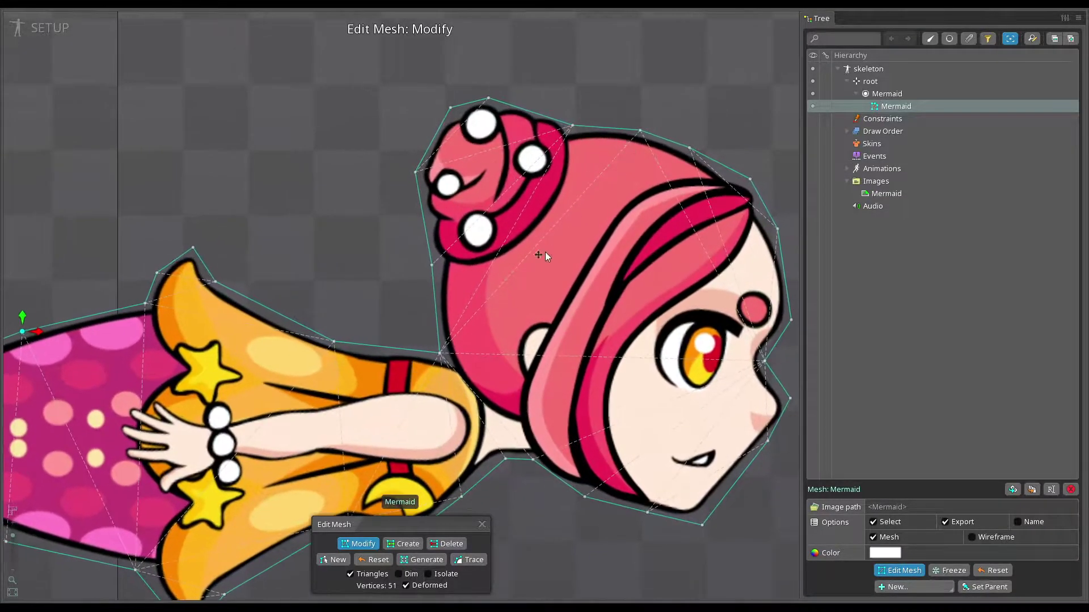
left_click_drag(676, 376, 626, 304)
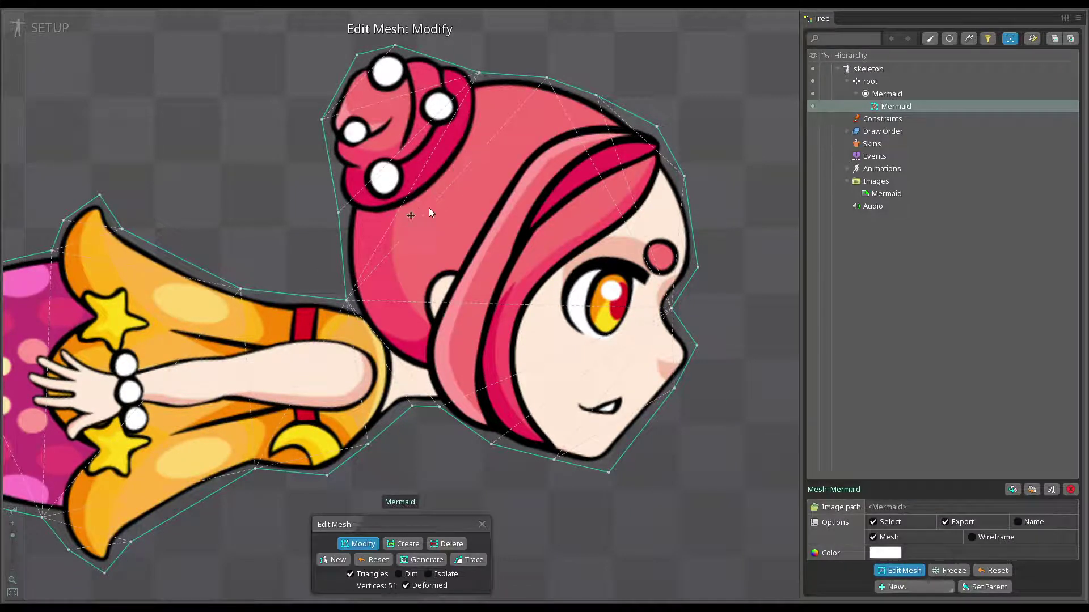
scroll(498, 314, "up", 2)
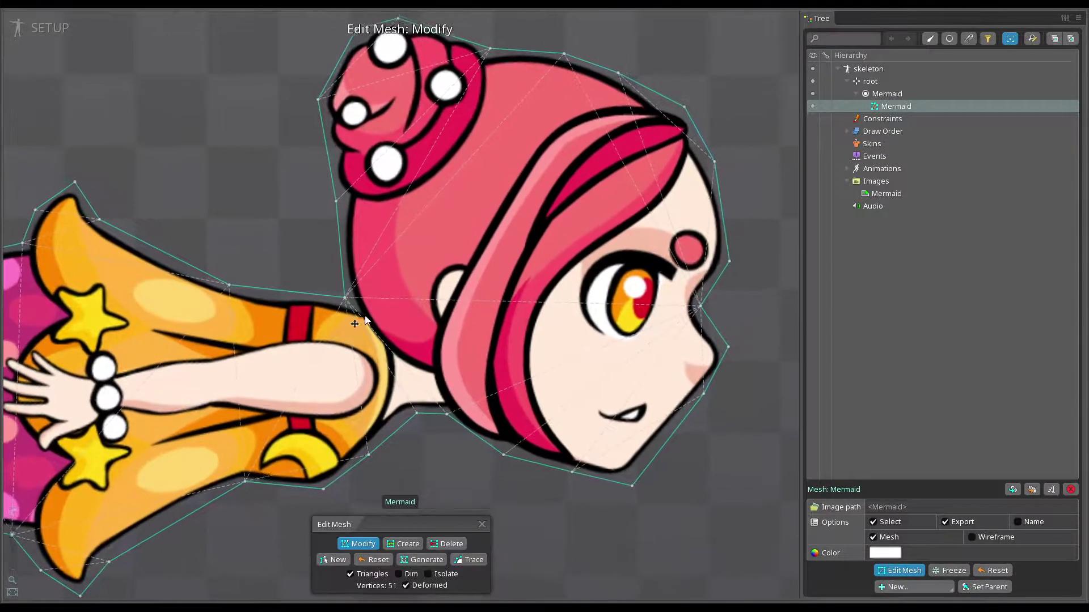
left_click_drag(709, 256, 602, 249)
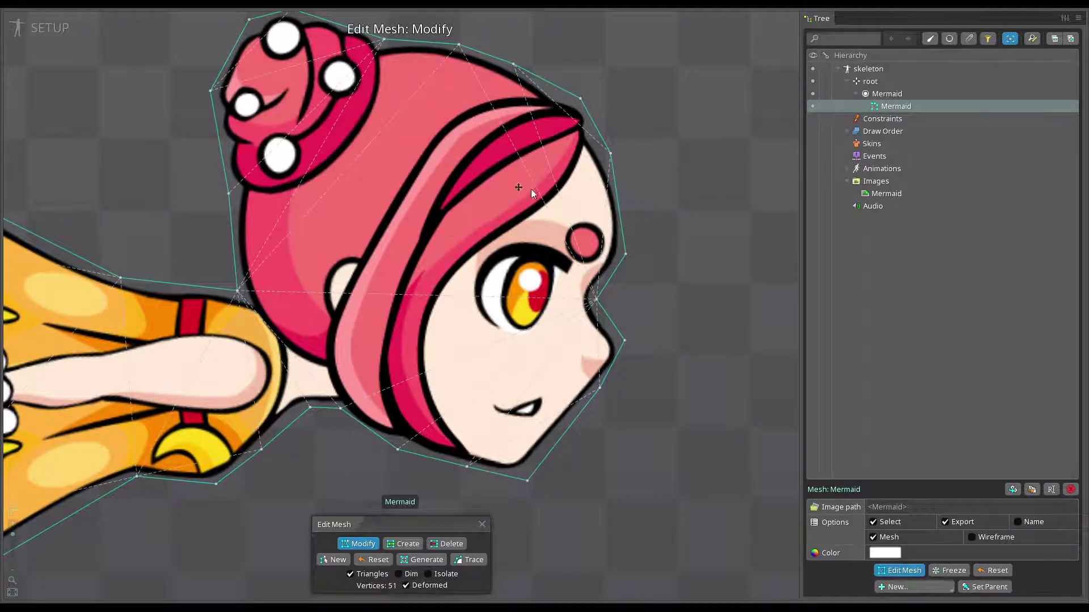
scroll(397, 255, "down", 2)
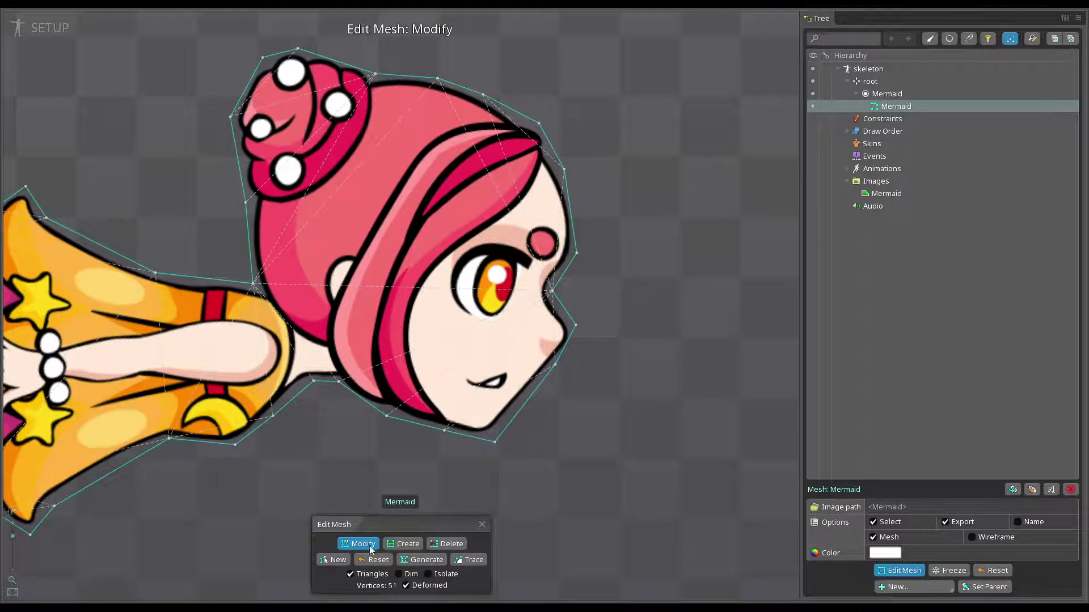
Switch mesh editing to Create mode and review the outline from the head down to the tail fin.
left_click(409, 543)
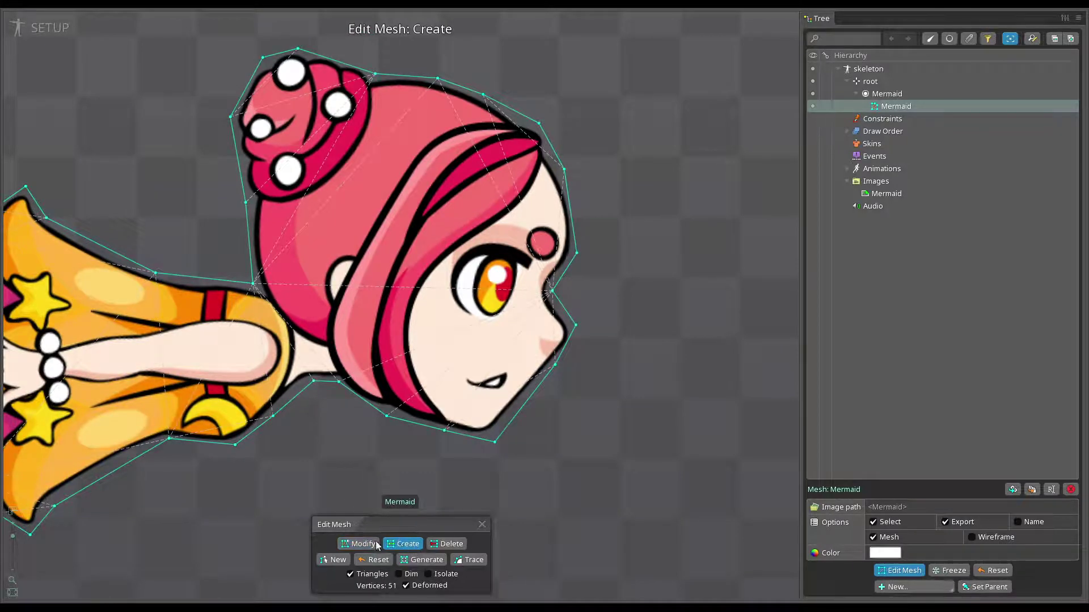
scroll(383, 263, "down", 3)
scroll(320, 229, "up", 1)
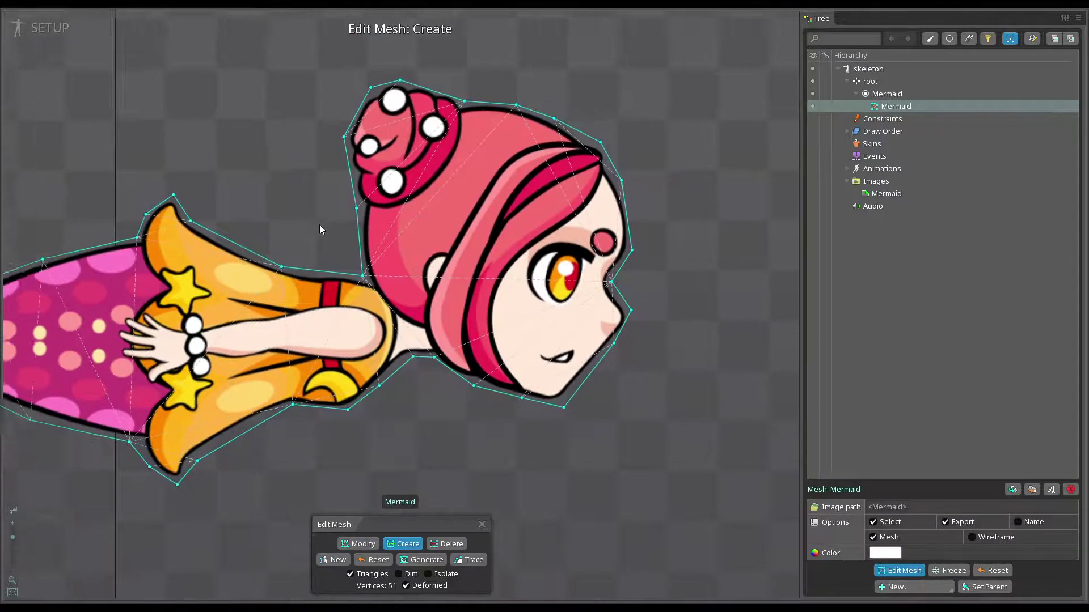
left_click_drag(320, 229, 460, 208)
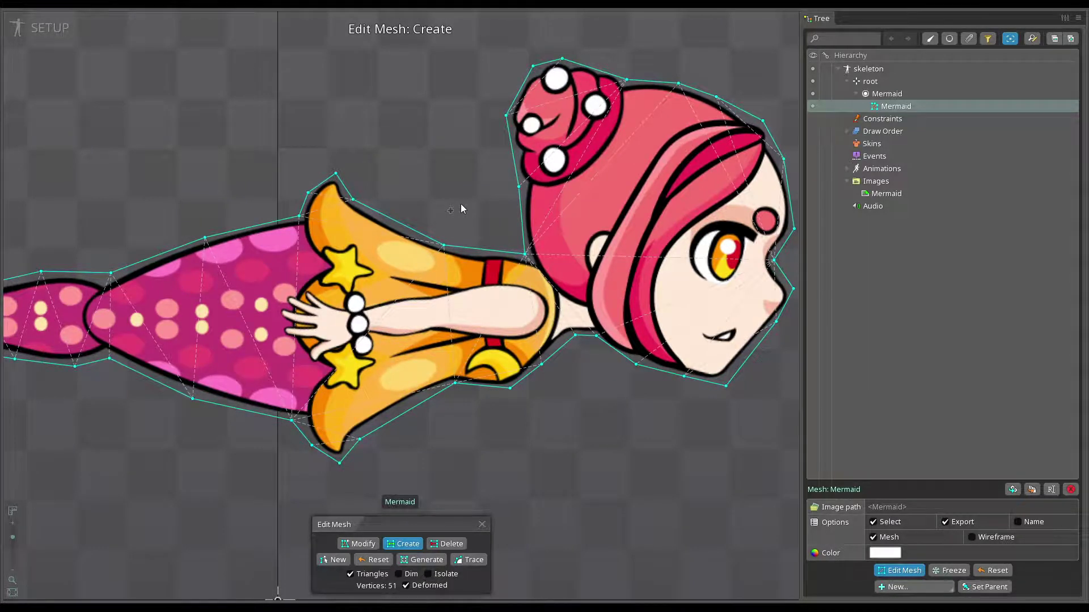
left_click_drag(567, 198, 419, 211)
left_click_drag(511, 258, 629, 147)
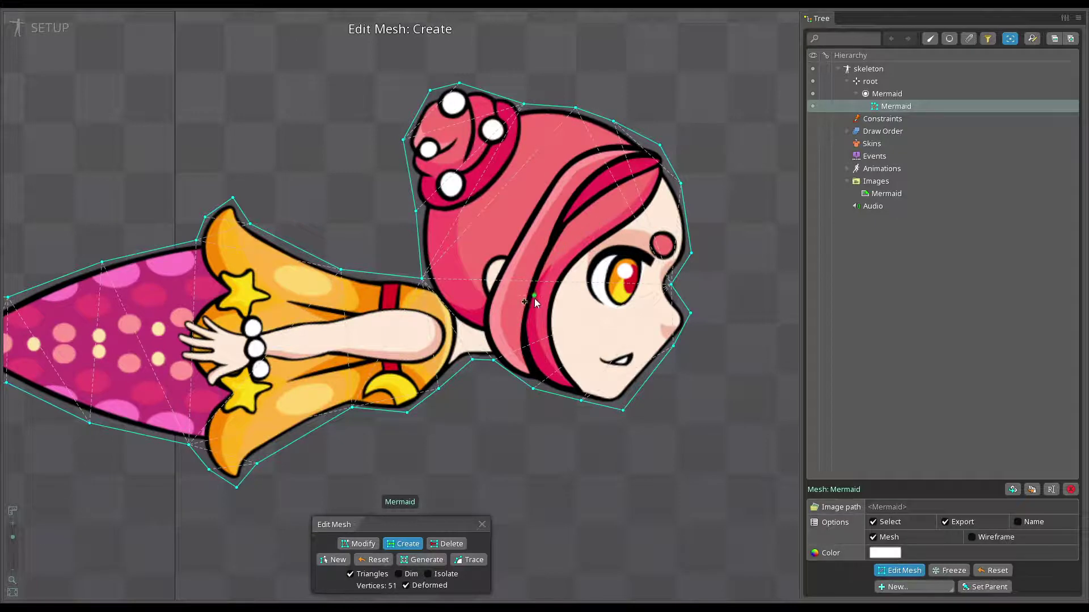
left_click_drag(551, 358, 545, 358)
scroll(351, 223, "down", 2)
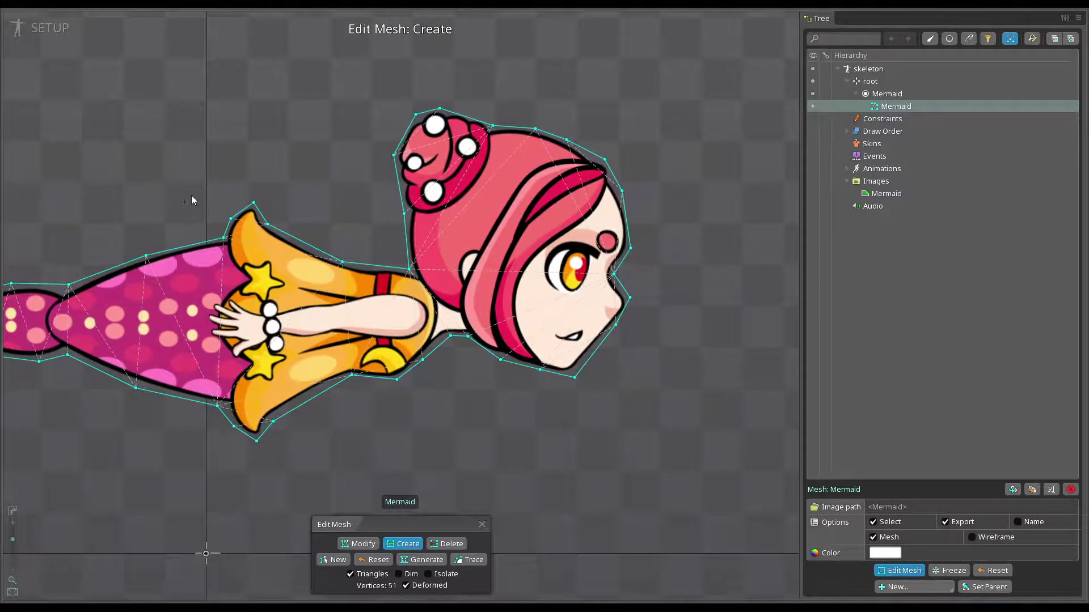
left_click_drag(191, 200, 403, 183)
scroll(542, 185, "down", 1)
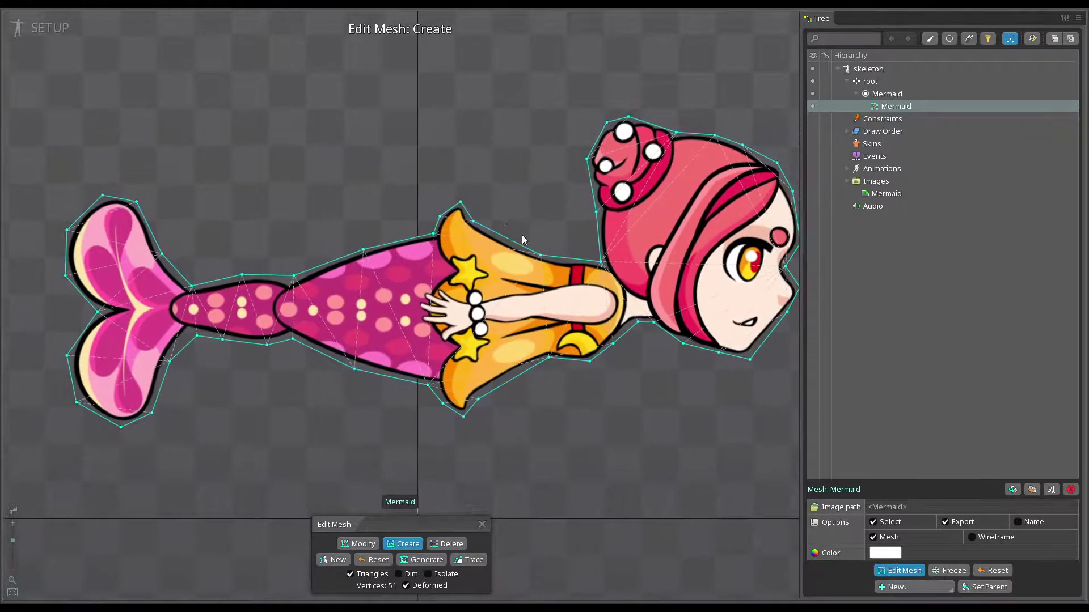
left_click_drag(522, 239, 512, 200)
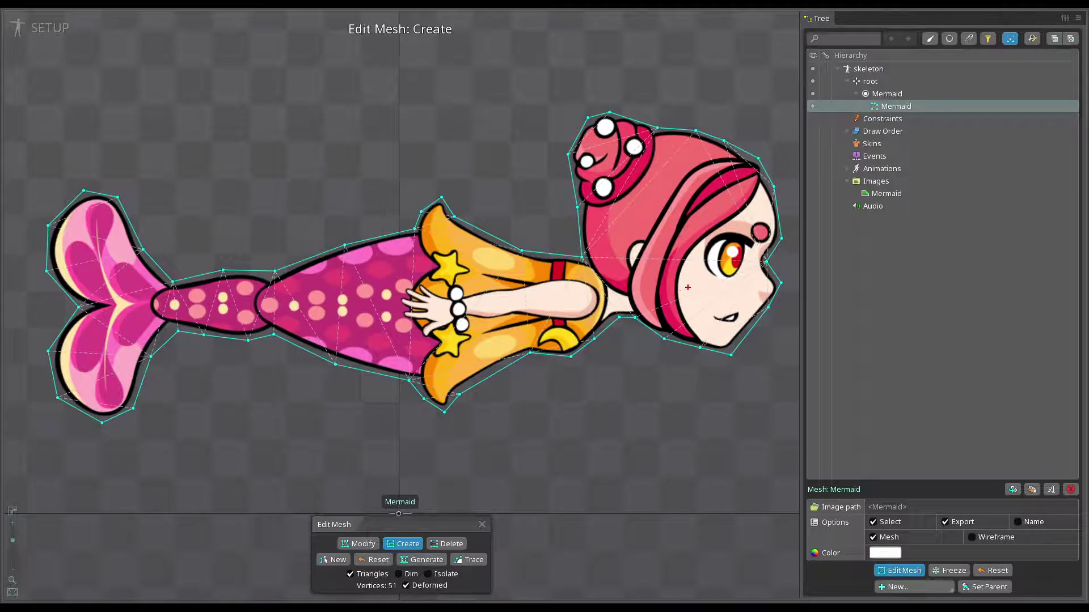
left_click_drag(679, 289, 508, 301)
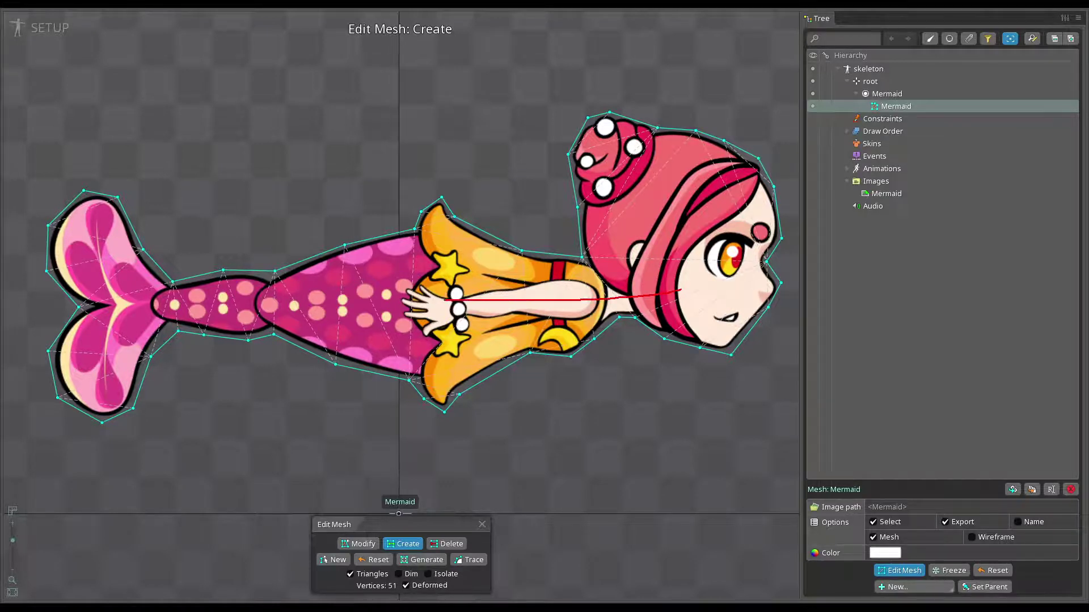
left_click_drag(291, 298, 111, 295)
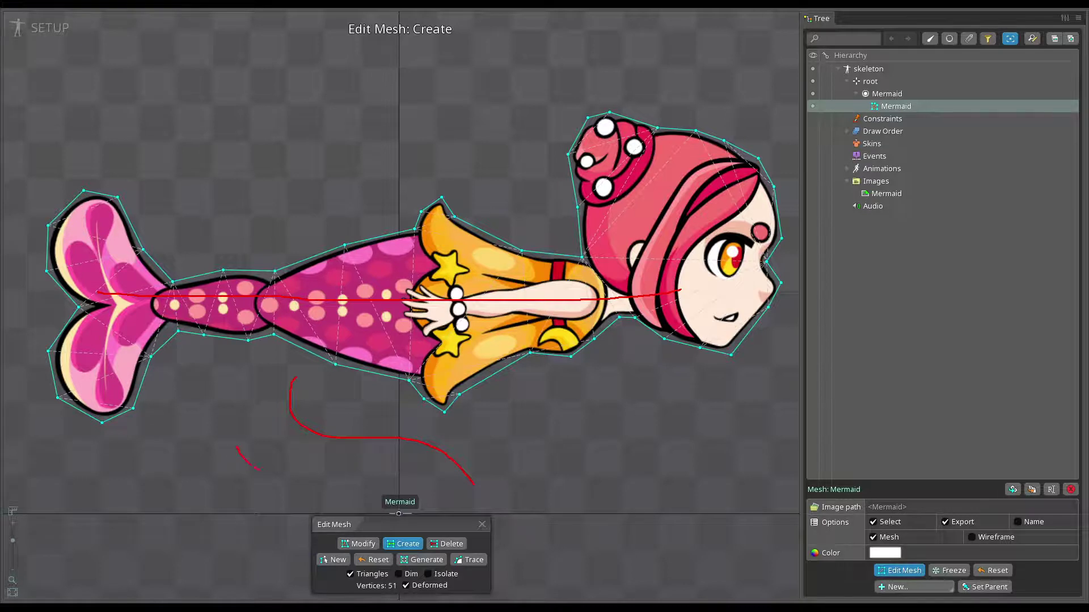
mouse_move(357, 466)
left_mouse_down()
mouse_move(424, 470)
mouse_move(458, 486)
left_mouse_up()
key("Escape")
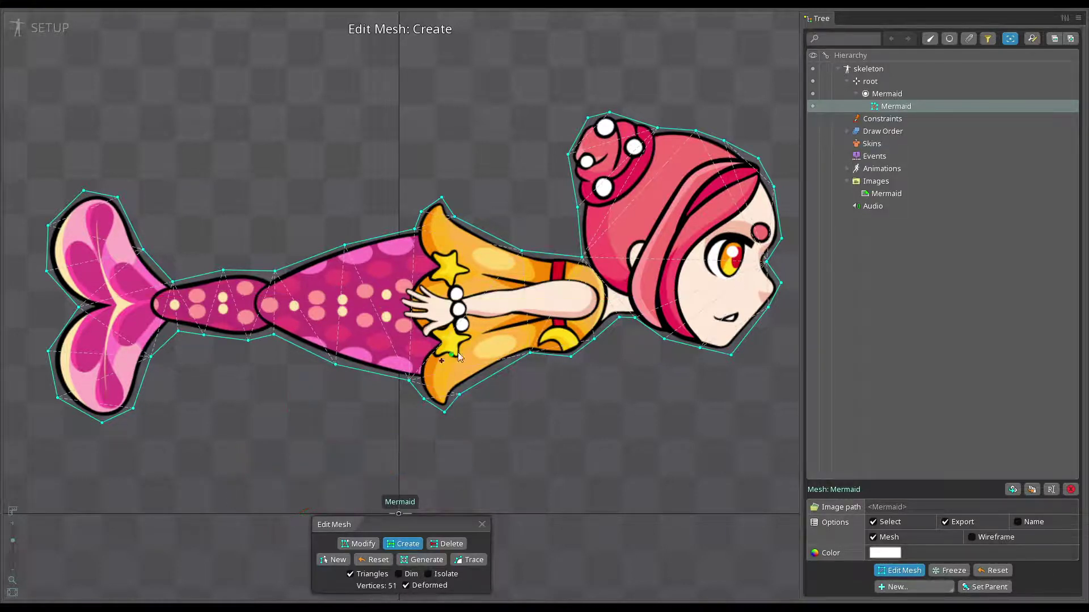
Place four inner mesh vertices along the face side of the hairline, from the forehead past the eye to the cheek.
left_click_drag(506, 138, 441, 145)
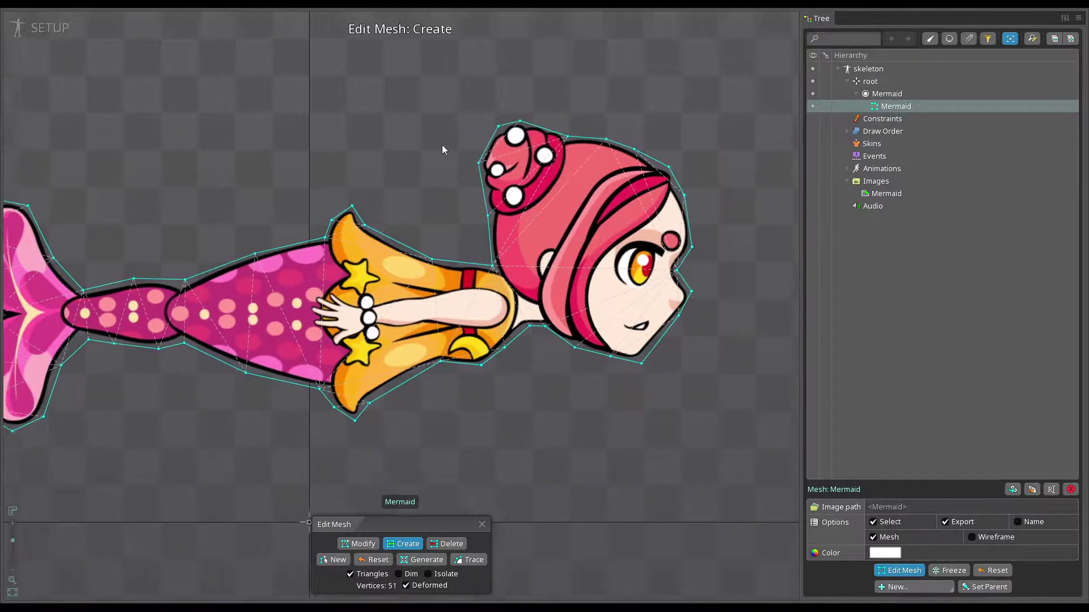
scroll(611, 206, "up", 3)
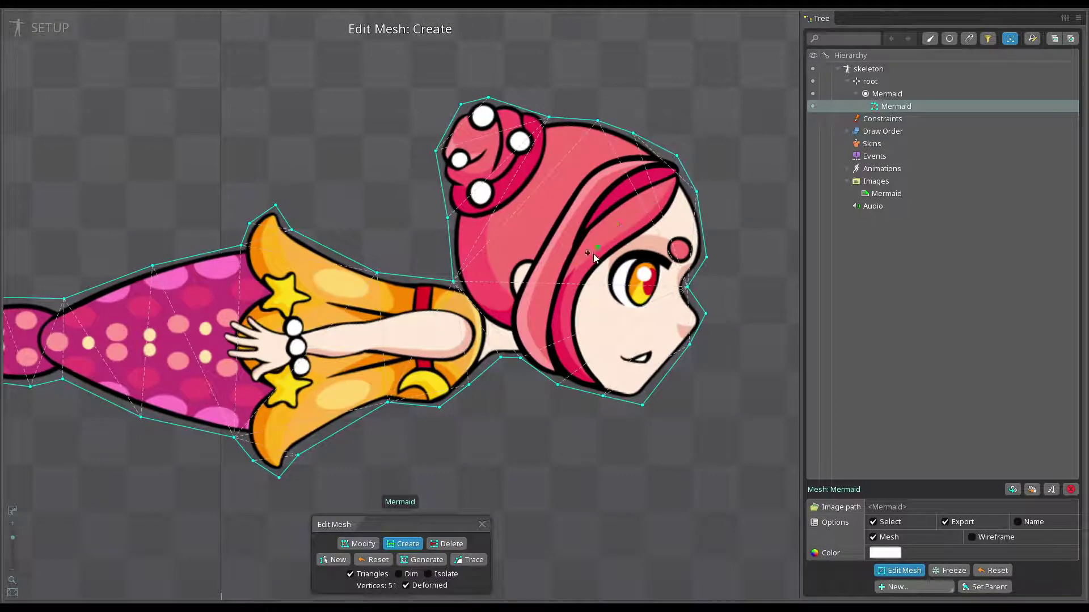
left_click_drag(745, 238, 704, 218)
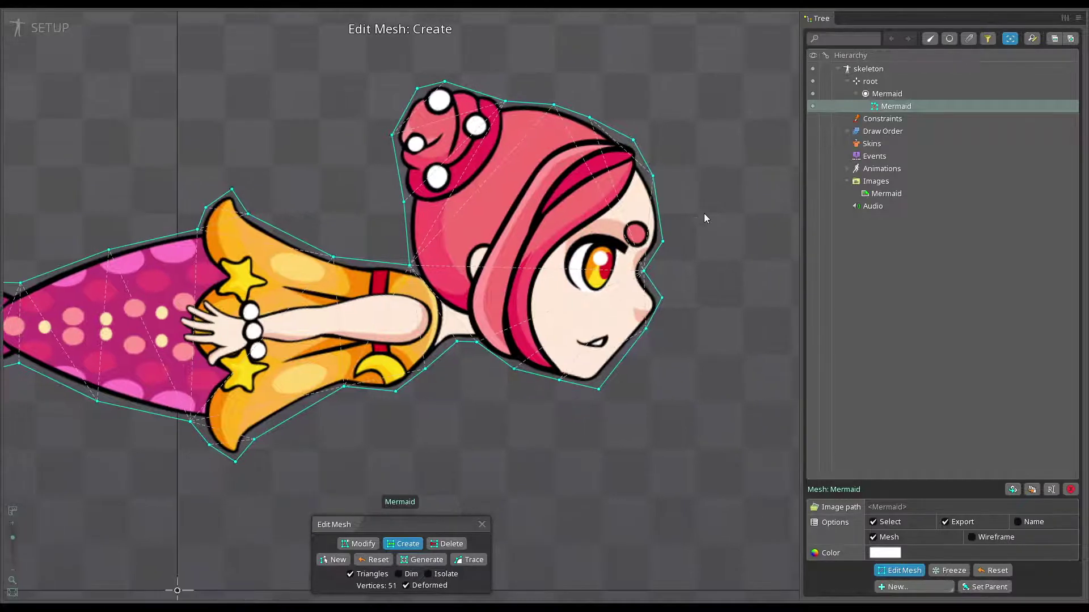
scroll(682, 202, "up", 2)
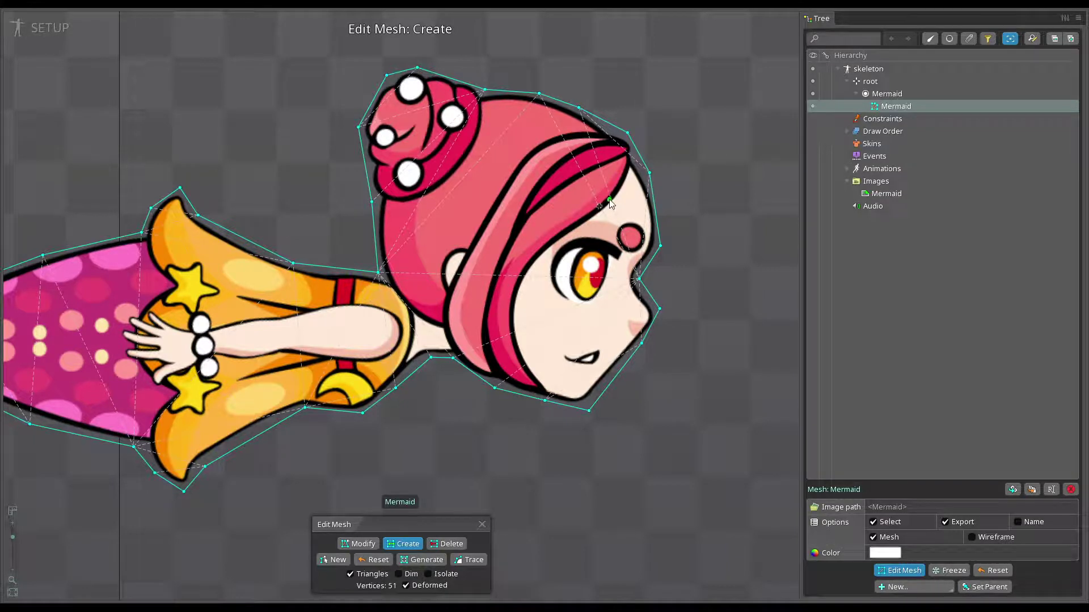
left_click(608, 200)
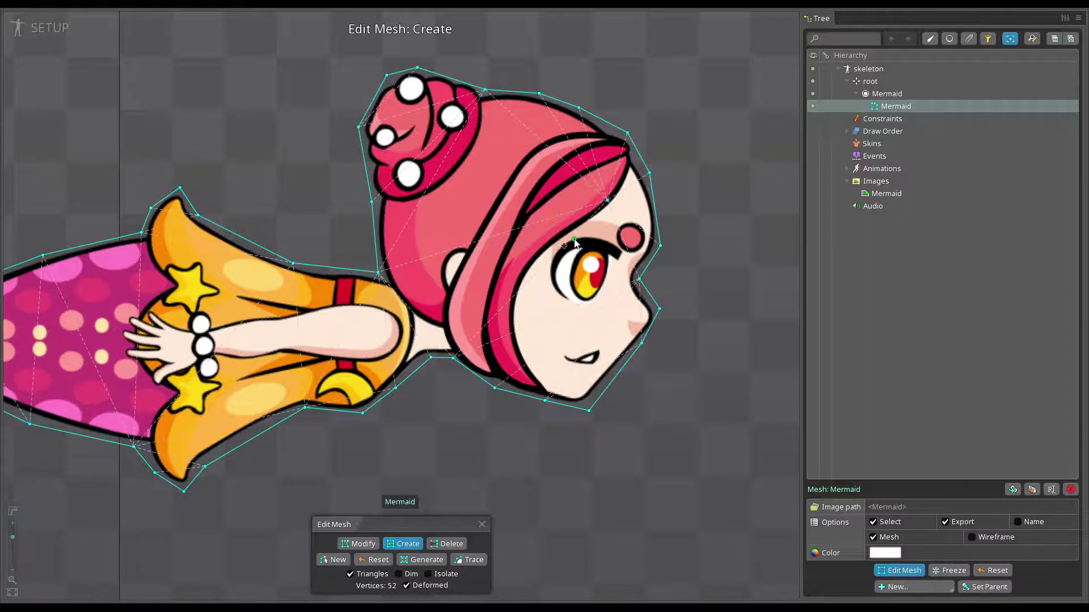
key("ctrl+z")
left_click(625, 201)
left_click(560, 245)
left_click(529, 291)
left_click(527, 354)
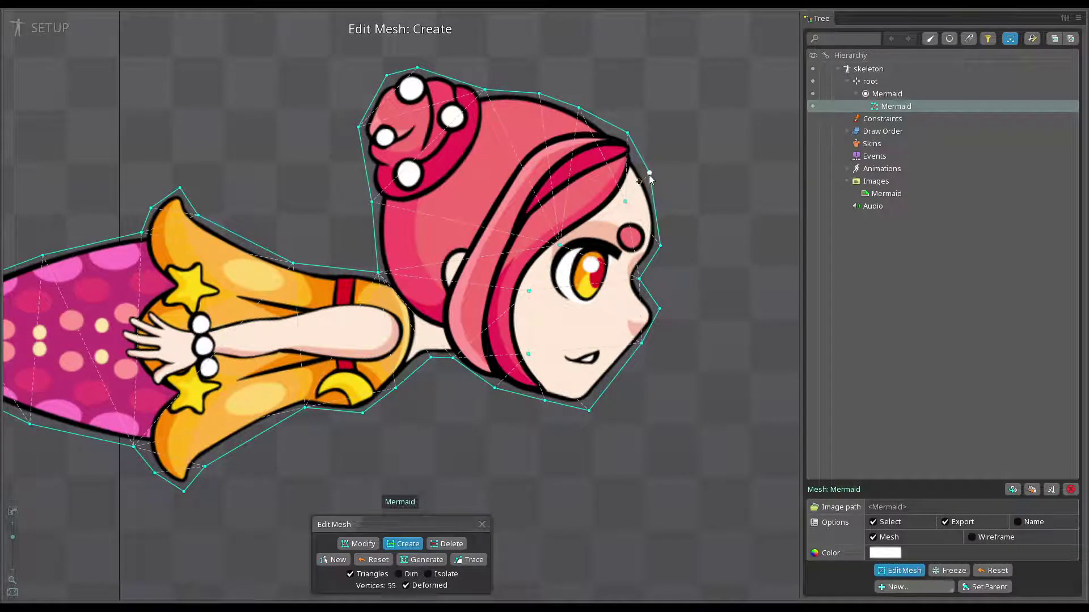
Connect the inner hairline vertices with edges running from the forehead outline vertex down to the jaw outline vertex.
left_click_drag(650, 173, 623, 201)
scroll(640, 197, "up", 3)
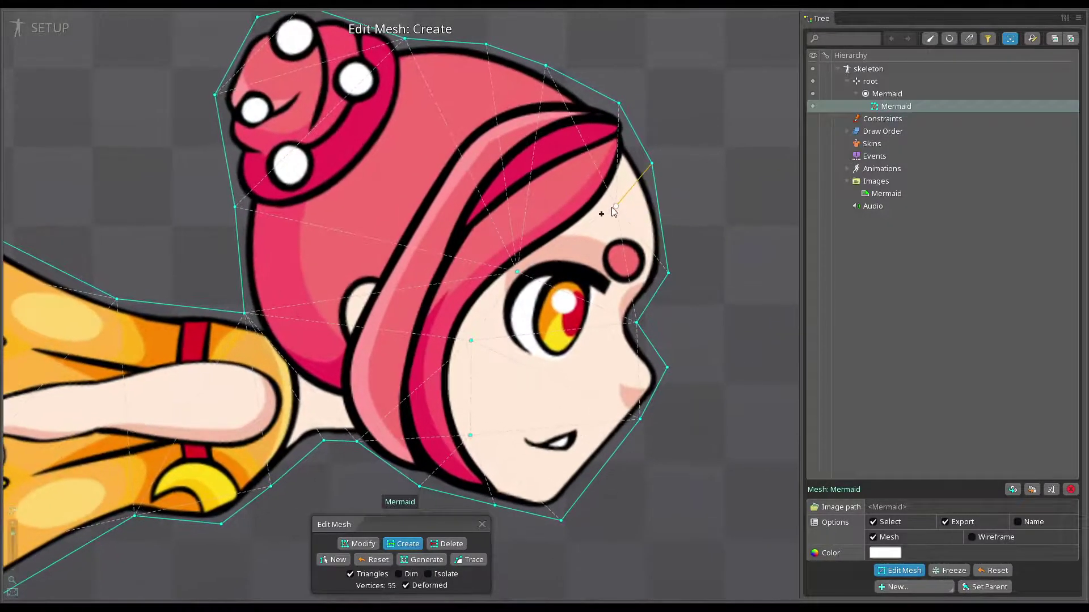
mouse_move(614, 210)
left_mouse_down()
mouse_move(515, 270)
mouse_move(465, 340)
mouse_move(470, 437)
mouse_move(494, 502)
left_mouse_up()
Place four inner vertices through the hair from the crown past the ear to the nape and connect them to the outline at both ends.
left_click(461, 115)
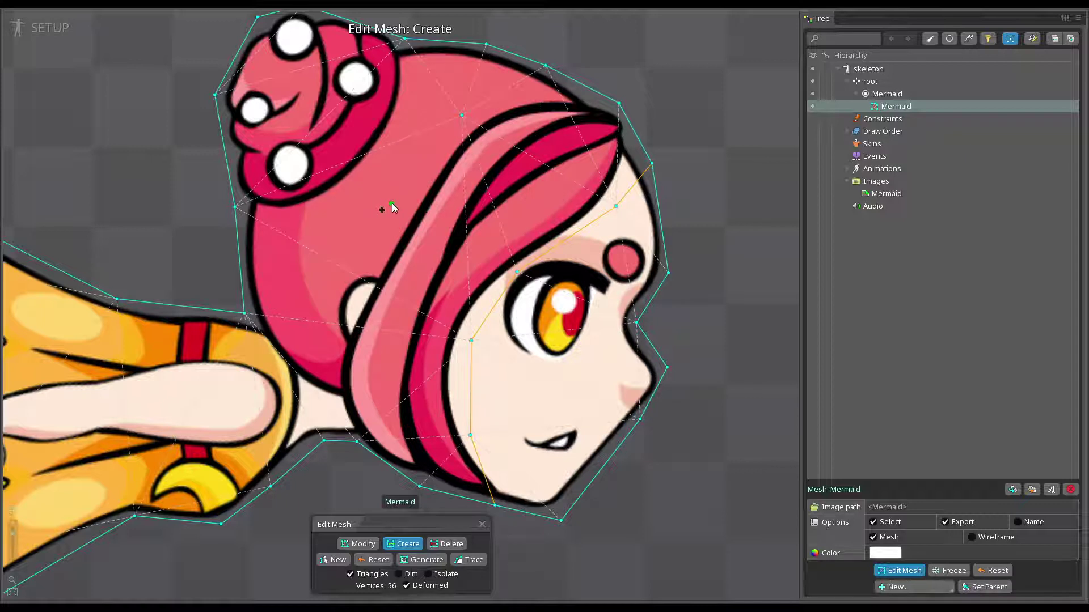
left_click(397, 198)
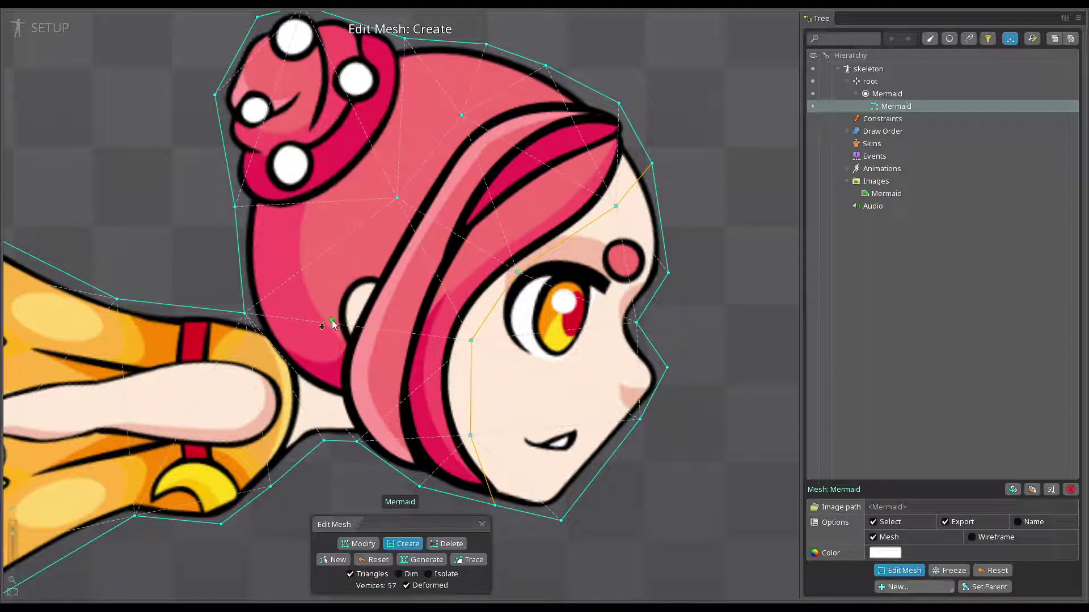
left_click(341, 302)
left_click(324, 389)
mouse_move(546, 66)
left_mouse_down()
mouse_move(461, 114)
mouse_move(395, 201)
mouse_move(340, 304)
mouse_move(323, 386)
mouse_move(356, 448)
left_mouse_up()
Add two inner vertices along the base of the hair bun and connect them with edges to the outline on both sides.
scroll(499, 242, "down", 3)
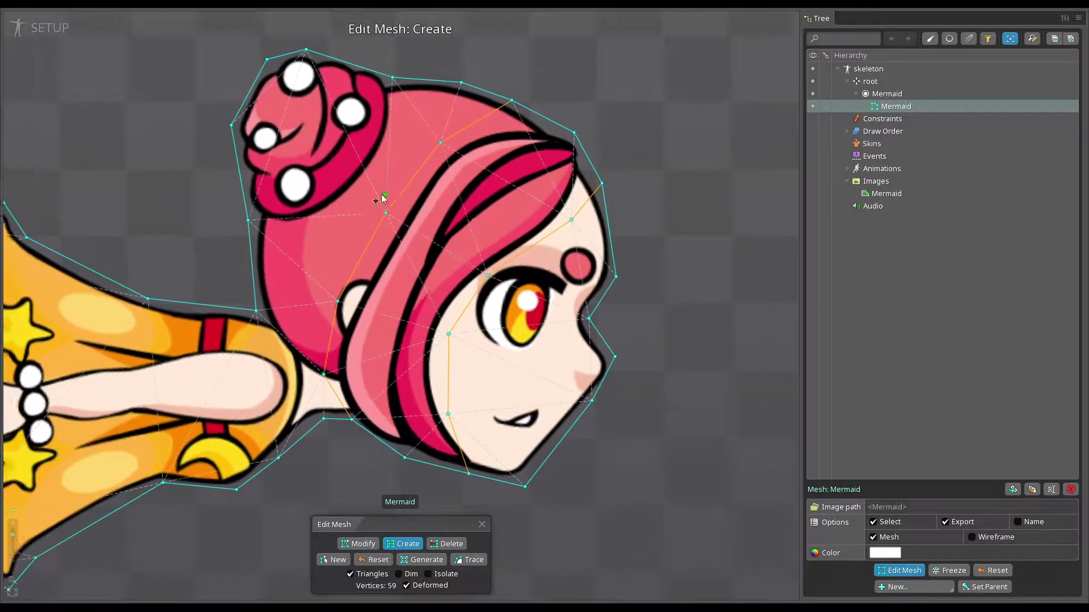
left_click_drag(325, 219, 432, 229)
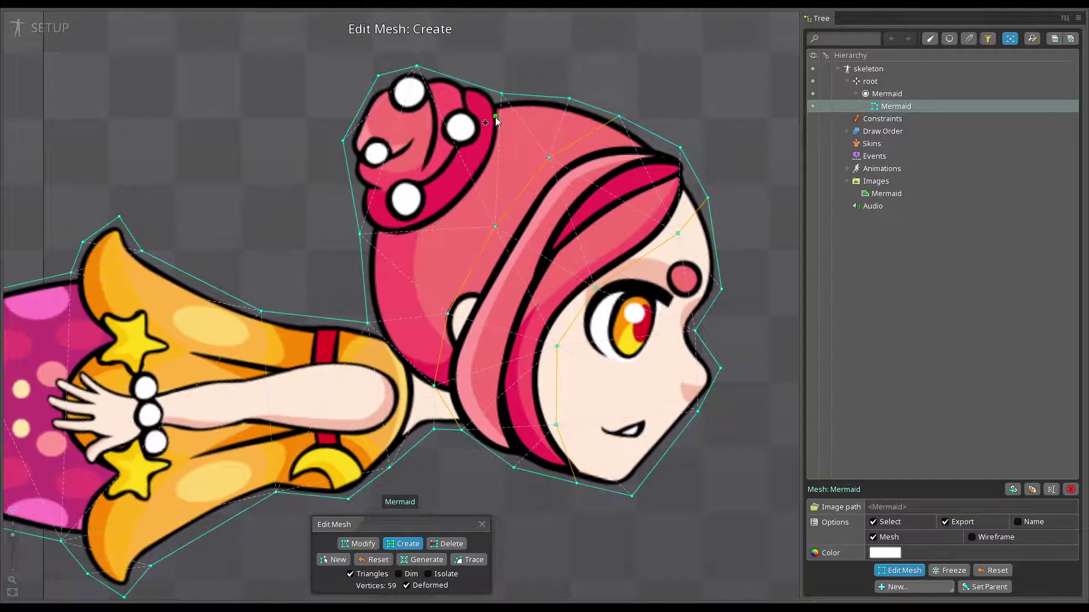
scroll(495, 116, "up", 2)
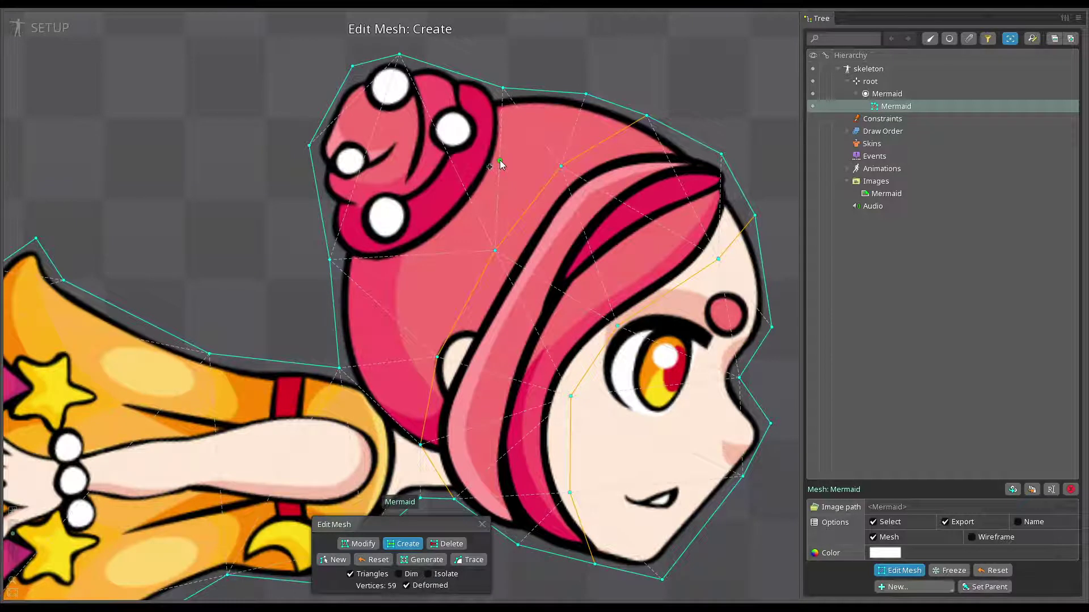
left_click(499, 161)
left_click(443, 239)
mouse_move(503, 88)
left_mouse_down()
mouse_move(501, 163)
mouse_move(443, 240)
left_mouse_up()
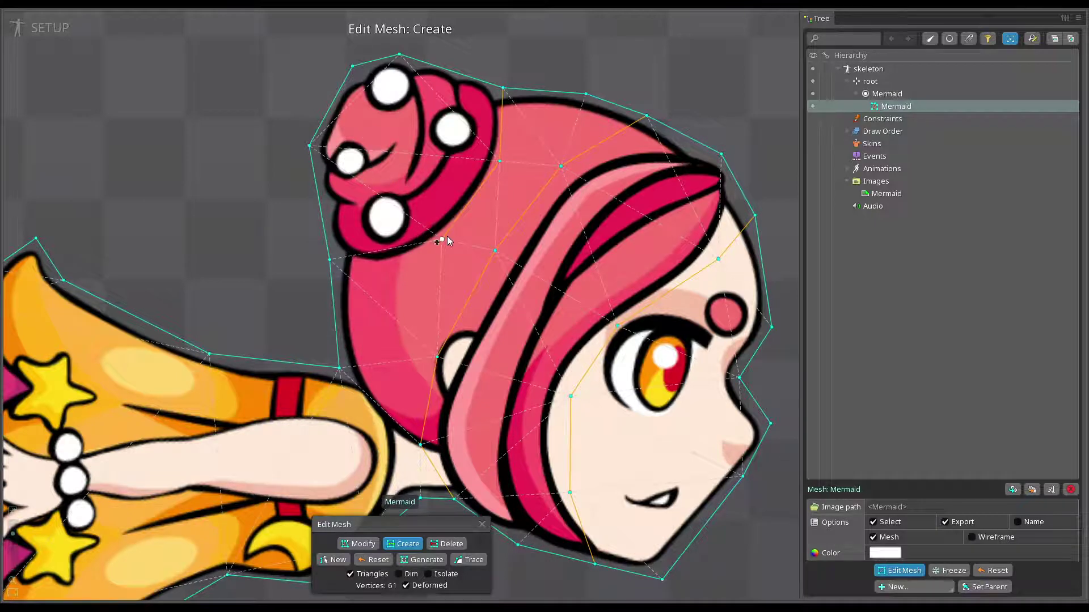
mouse_move(442, 239)
left_mouse_down()
mouse_move(343, 276)
mouse_move(330, 261)
left_mouse_up()
Add an inner vertex in the middle of the hair bun and connect it to new outline vertices on both sides of the bun.
scroll(601, 209, "down", 2)
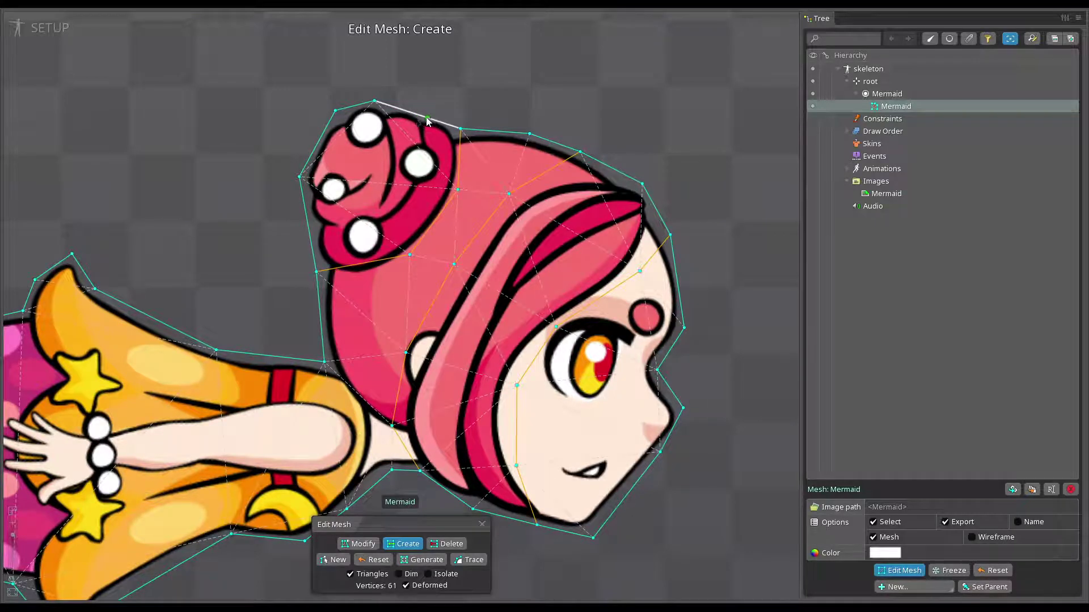
scroll(427, 139, "up", 2)
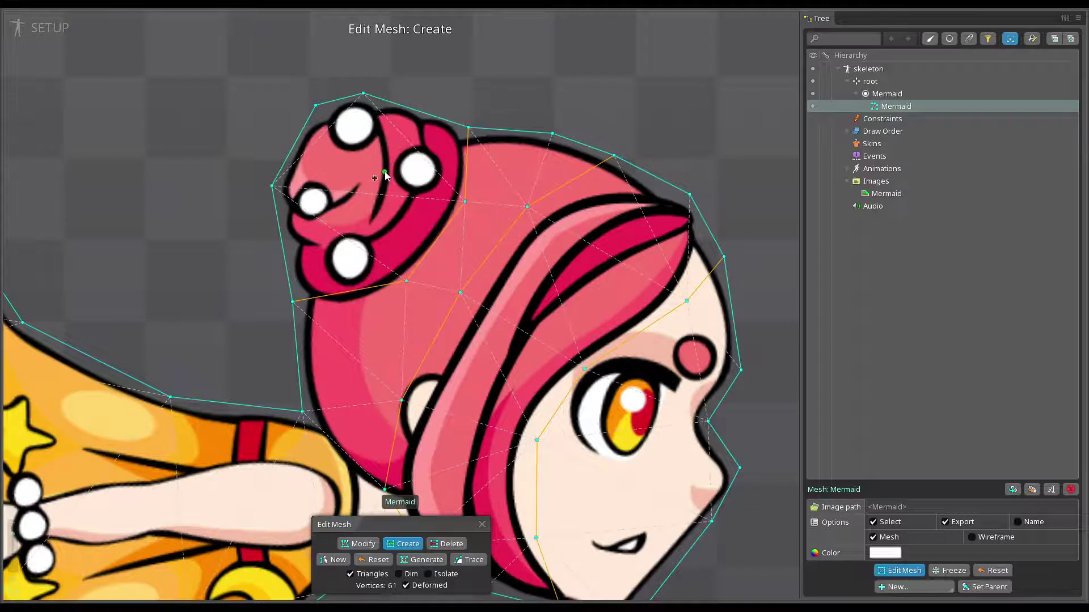
left_click(369, 192)
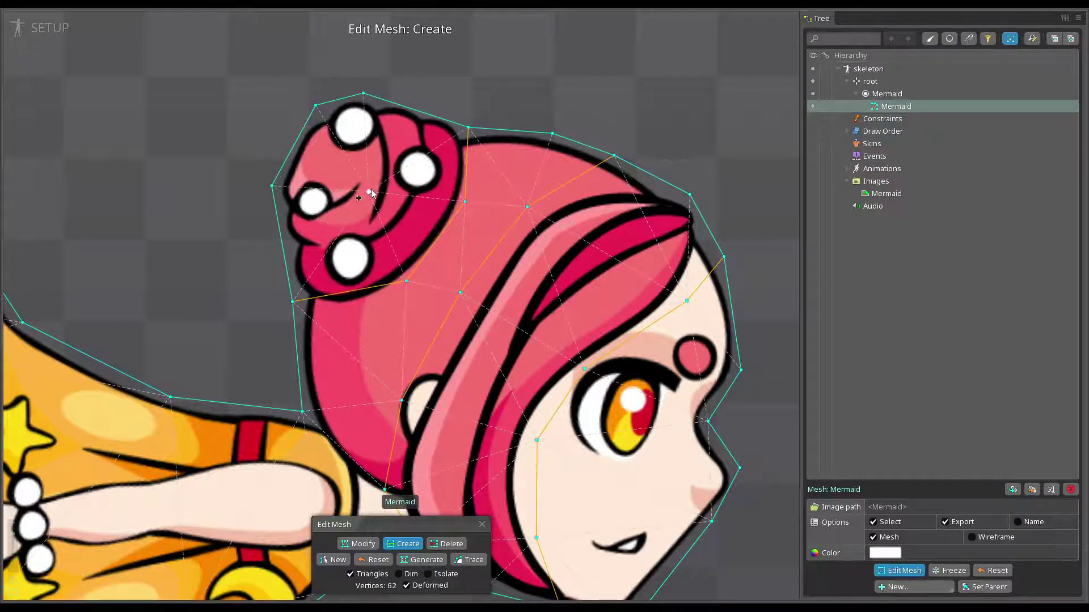
left_click_drag(418, 110, 368, 198)
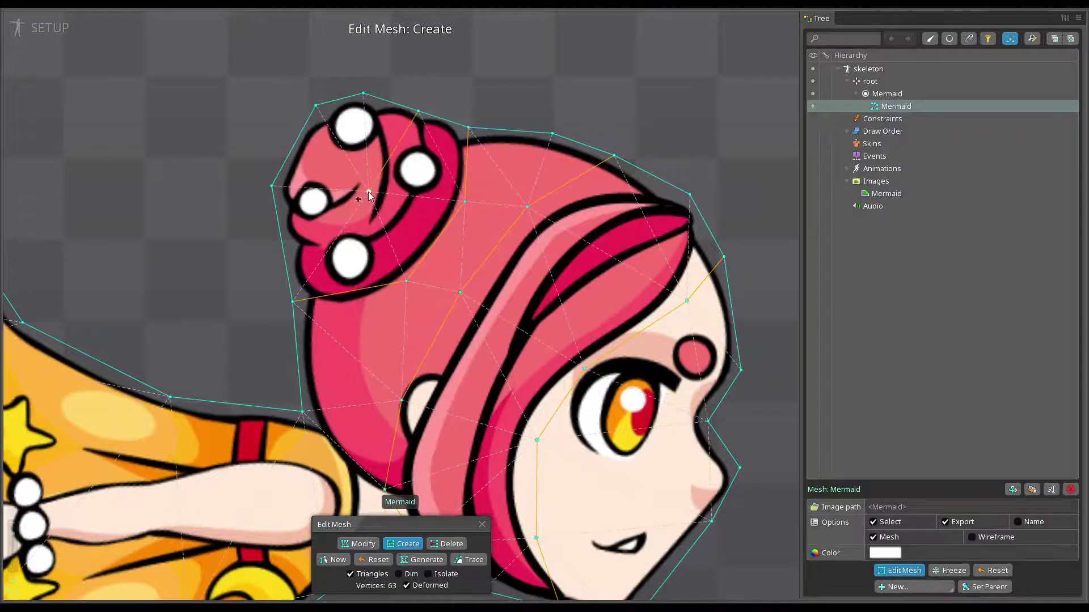
left_click(362, 197)
left_click_drag(280, 248, 282, 244)
Try placing seven inner vertices along the body's centre line from the chest to the tail fin and connecting them from the neck.
scroll(379, 214, "down", 2)
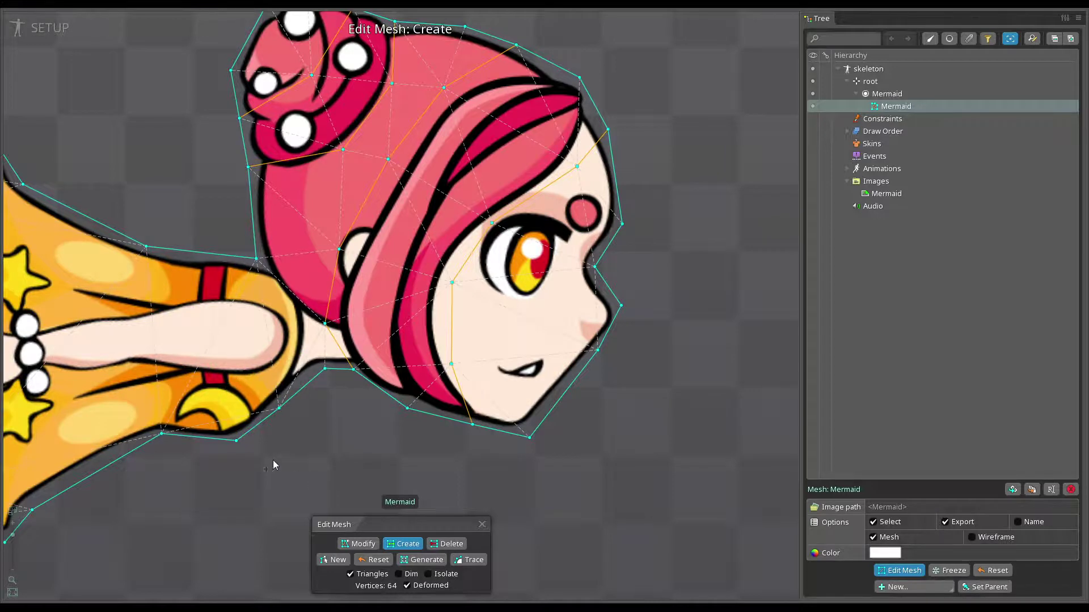
scroll(244, 462, "down", 2)
scroll(493, 448, "up", 2)
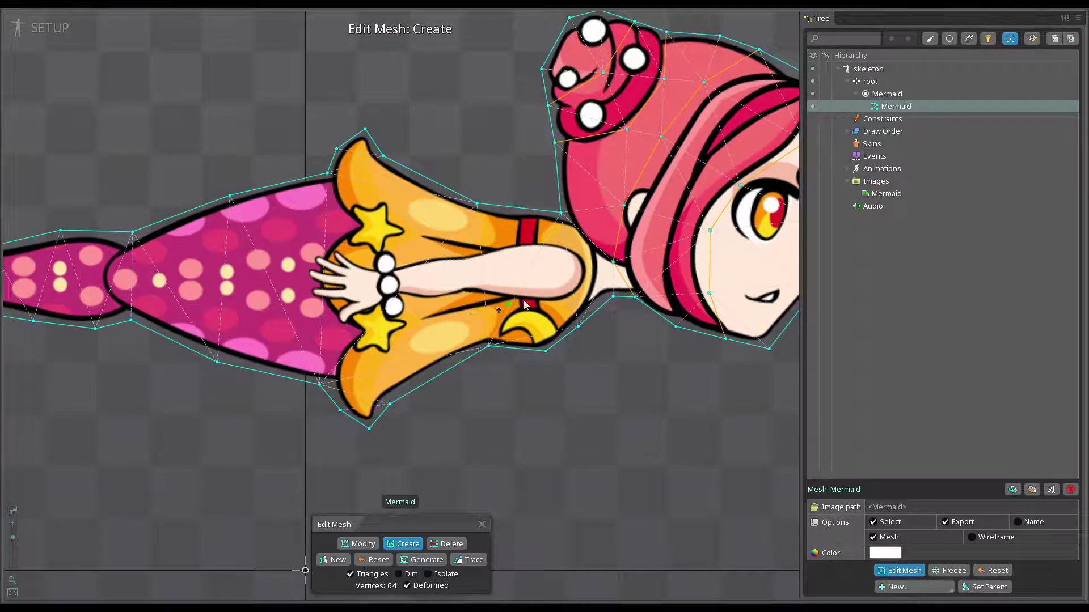
scroll(428, 360, "down", 1)
scroll(446, 420, "up", 1)
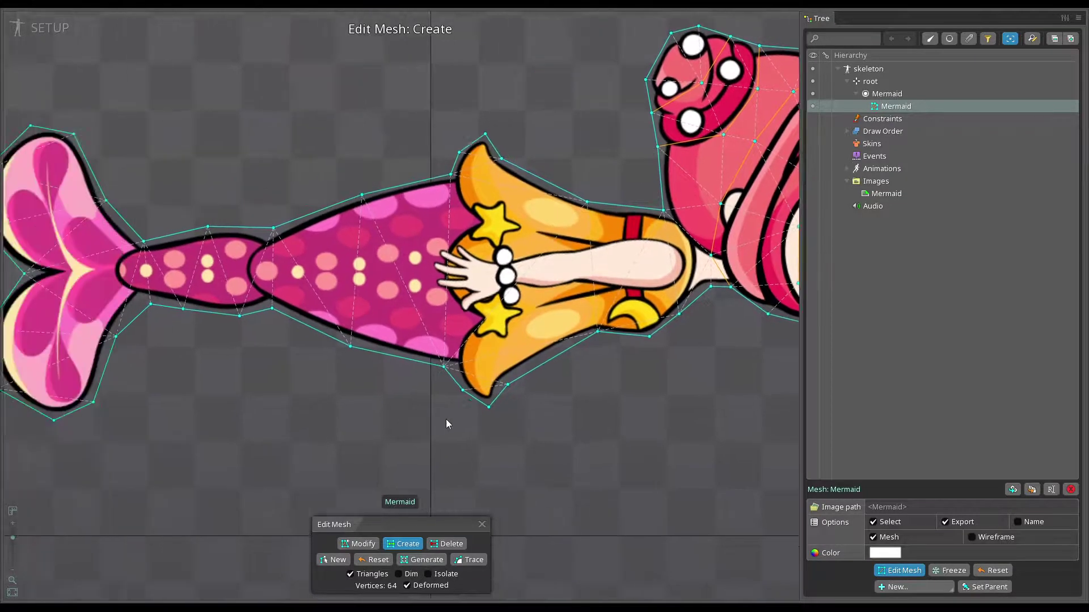
left_click_drag(457, 424, 375, 430)
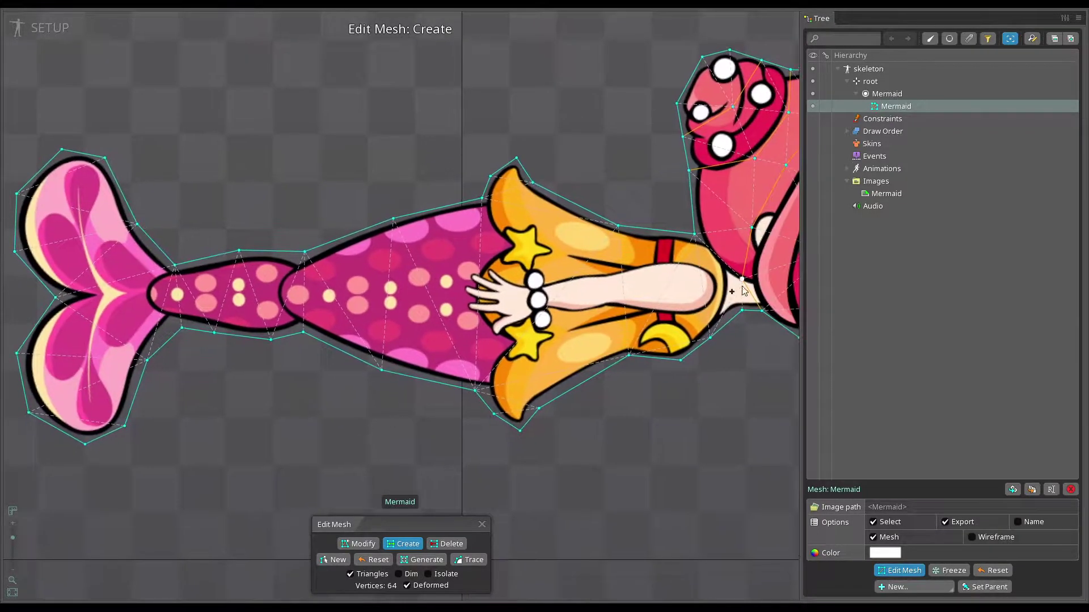
left_click(654, 287)
left_click(569, 290)
left_click(456, 292)
left_click(357, 294)
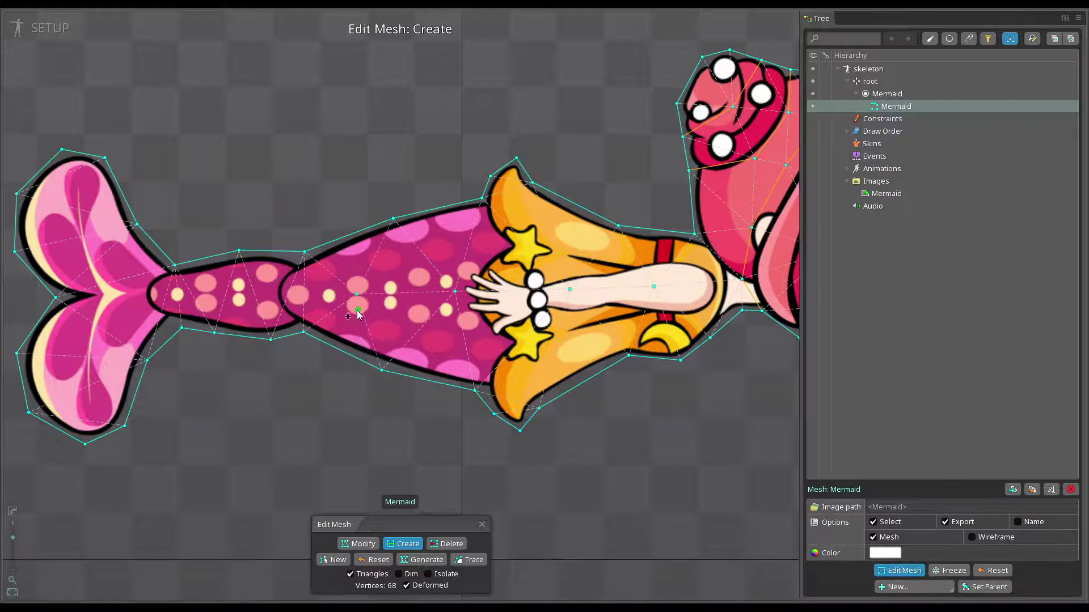
left_click(270, 296)
left_click(182, 297)
left_click(104, 298)
mouse_move(742, 278)
left_mouse_down()
mouse_move(563, 296)
mouse_move(474, 289)
mouse_move(425, 247)
mouse_move(437, 291)
mouse_move(456, 298)
mouse_move(449, 241)
mouse_move(461, 300)
mouse_move(456, 291)
mouse_move(358, 295)
left_mouse_up()
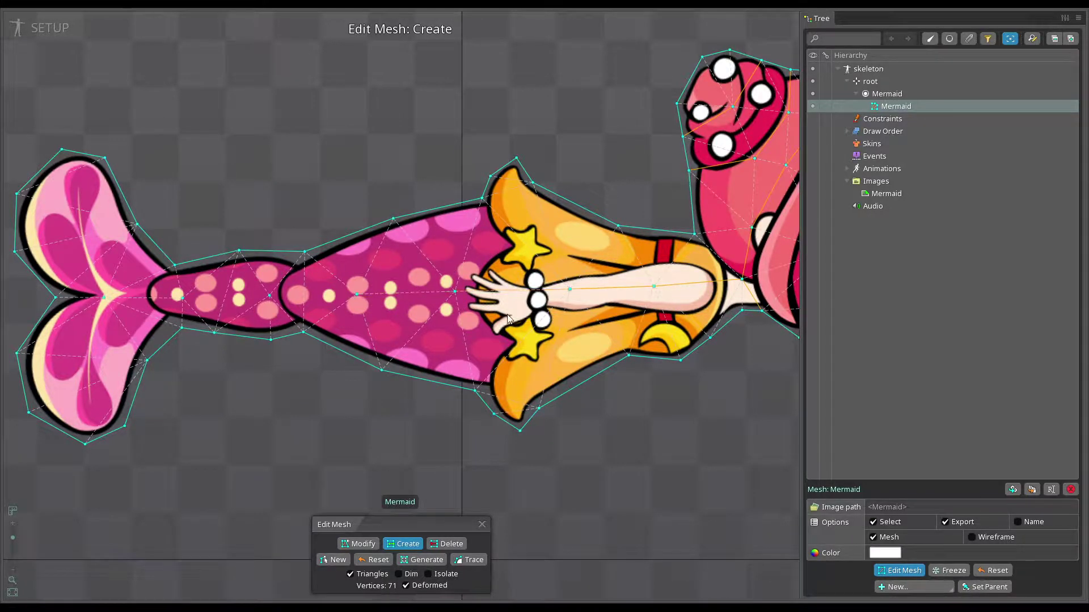
Undo the edges and inner vertices just added along the body's centre line.
key("ctrl+z")
key("ctrl+z")
key("ctrl+z")
key("ctrl+z")
key("ctrl+z")
key("ctrl+z")
key("ctrl+z")
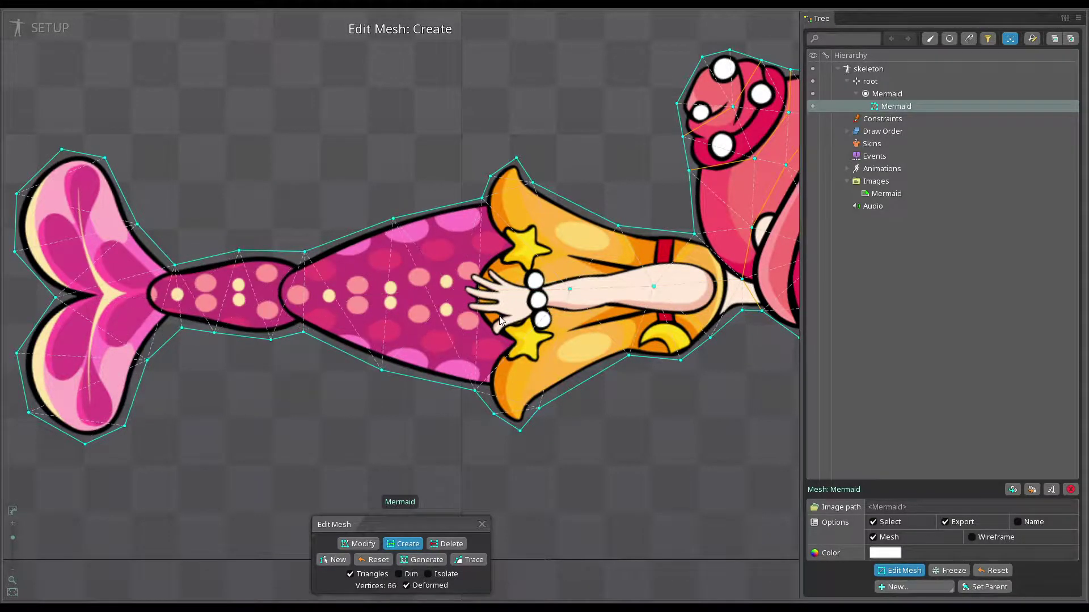
Add a chain of connected inner vertices from the neck vertex along the arm to just beyond the hand.
left_click(667, 285)
left_click(686, 285)
left_click(623, 285)
left_click(552, 284)
left_click(454, 285)
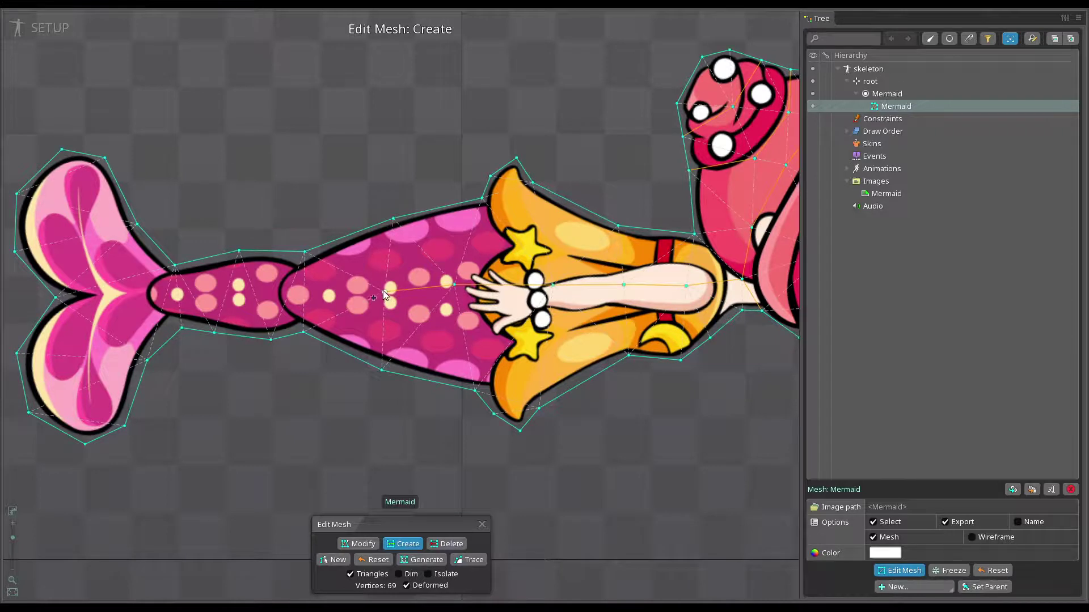
Continue the connected centre-line vertices along the tail to the notch of the tail fin, undoing the surplus vertex.
left_click(385, 292)
left_click(306, 292)
left_click(248, 292)
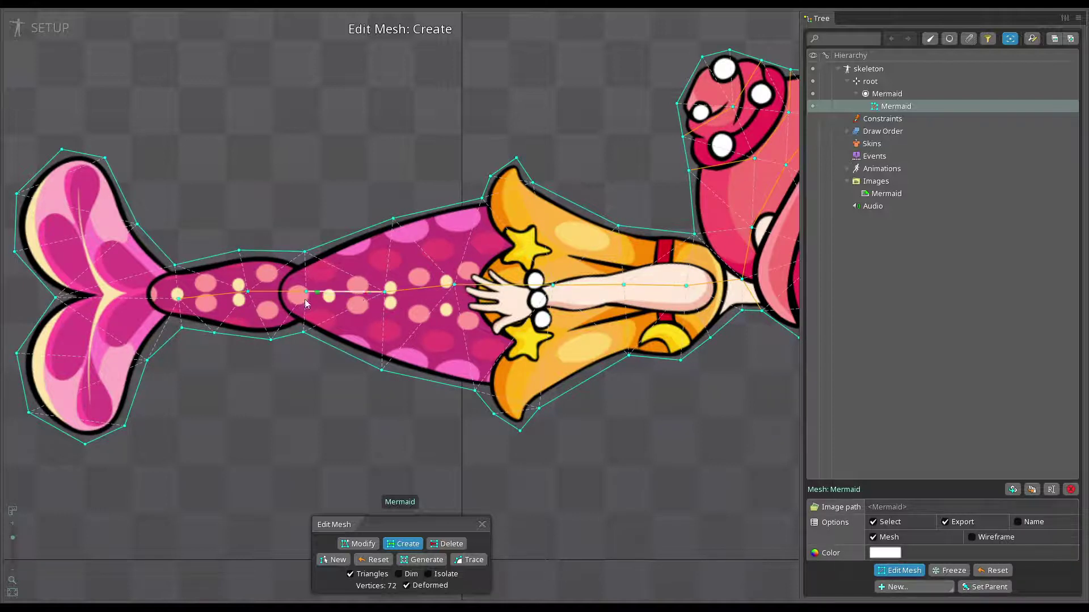
left_click(178, 299)
left_click(79, 300)
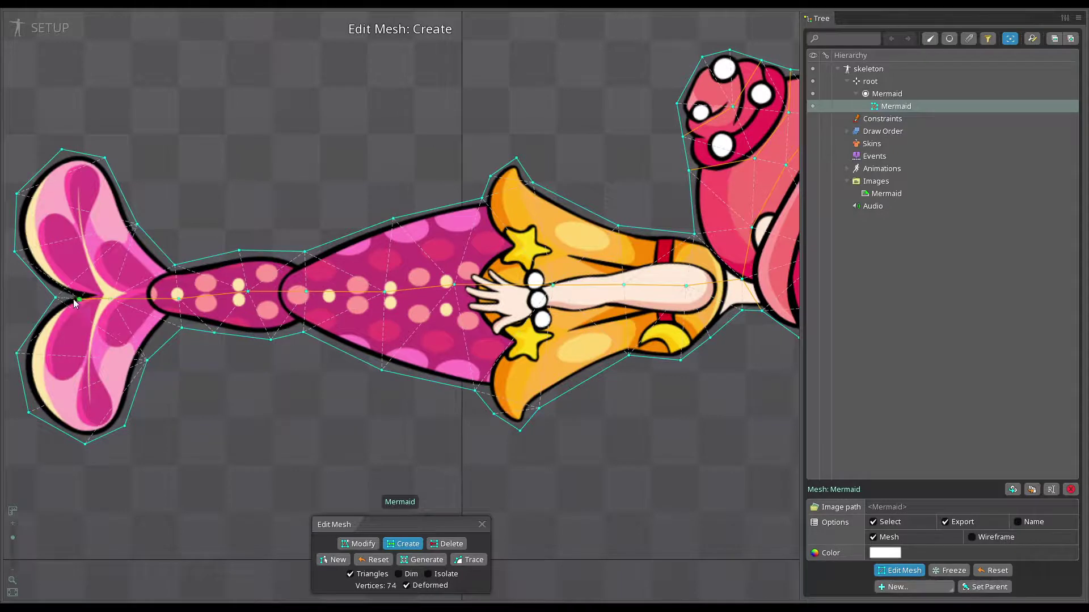
key("ctrl+z")
Switch mesh editing to Modify mode and straighten the centre line by shifting its inner vertices on the tail.
left_click(359, 544)
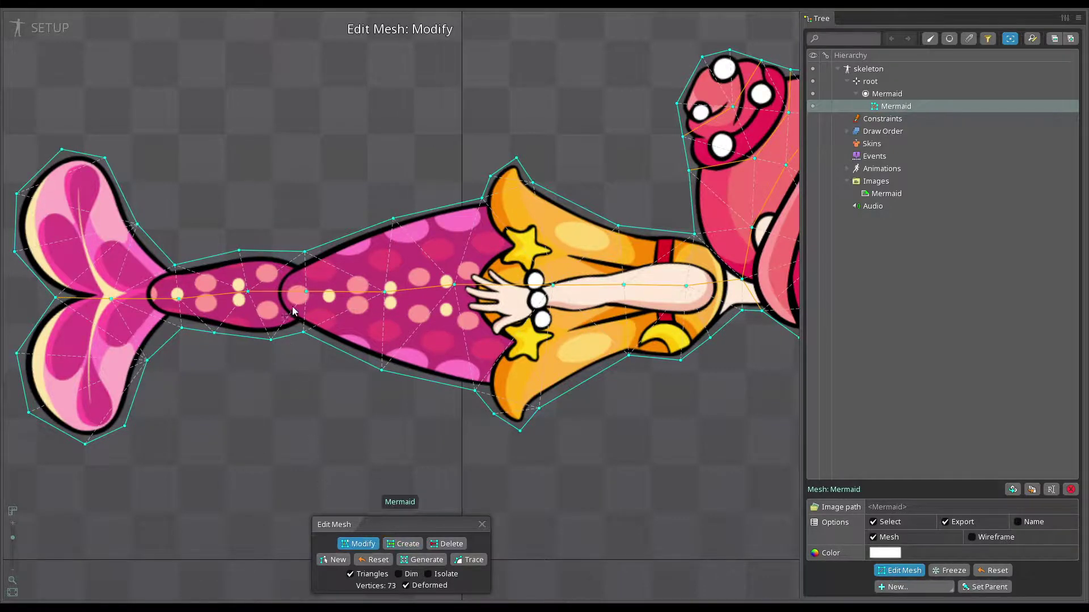
left_click(248, 292)
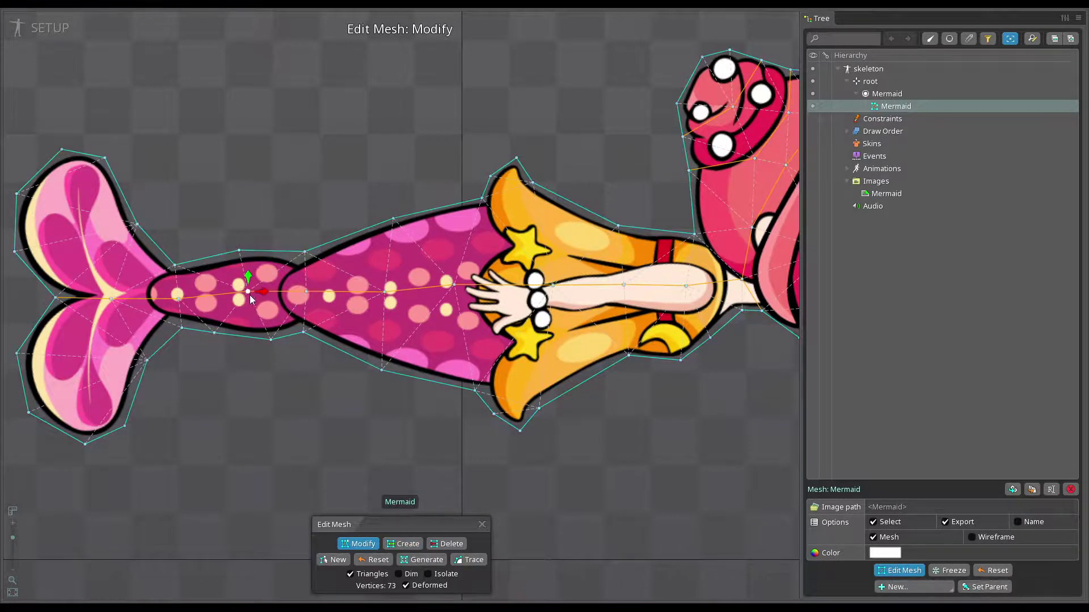
left_click(385, 288)
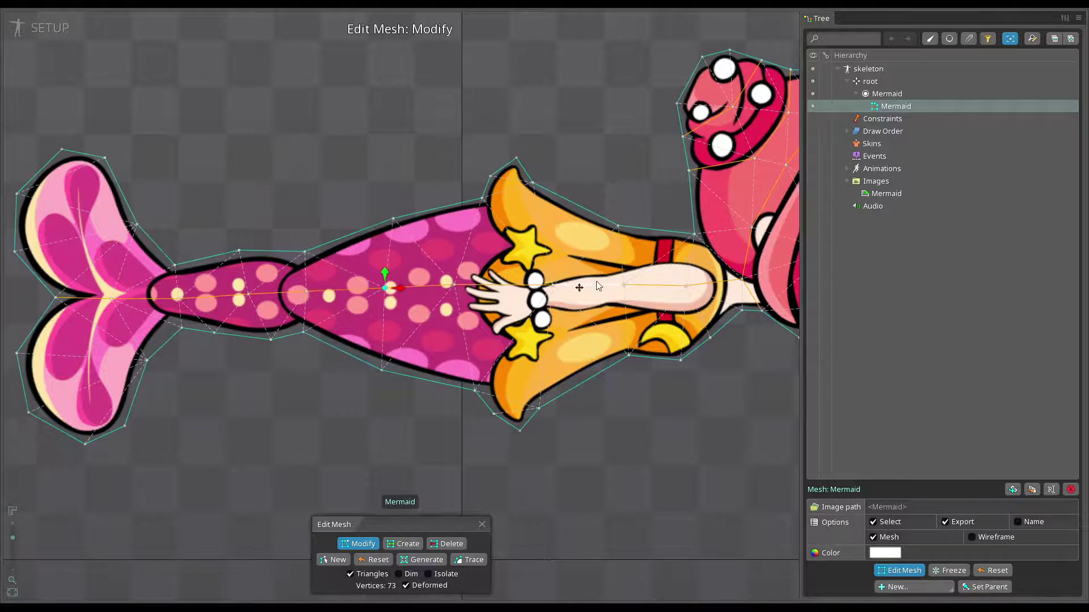
left_click(686, 286)
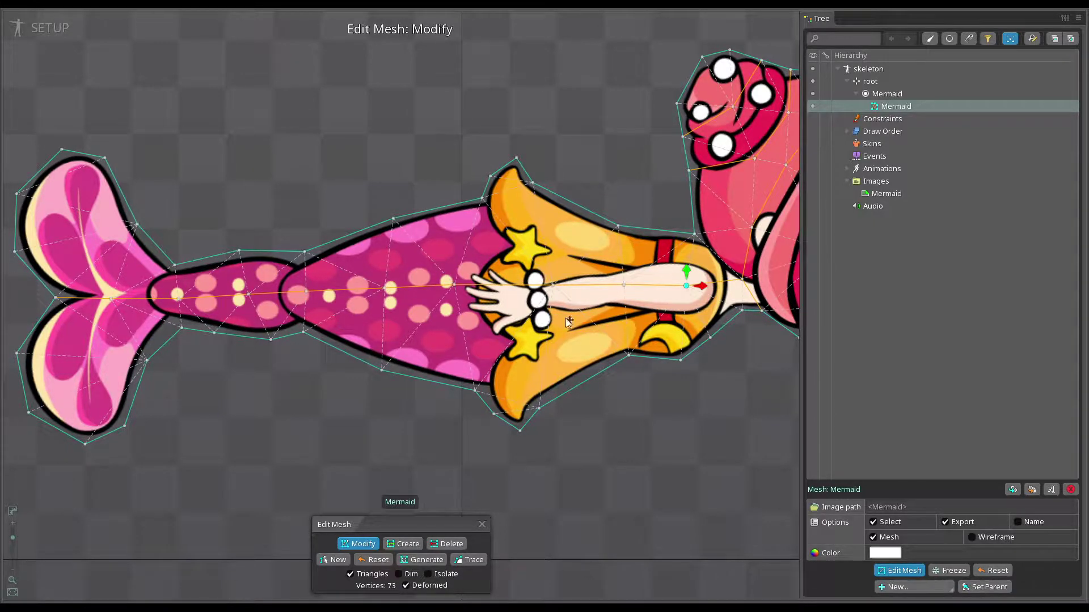
left_click_drag(392, 406, 335, 421)
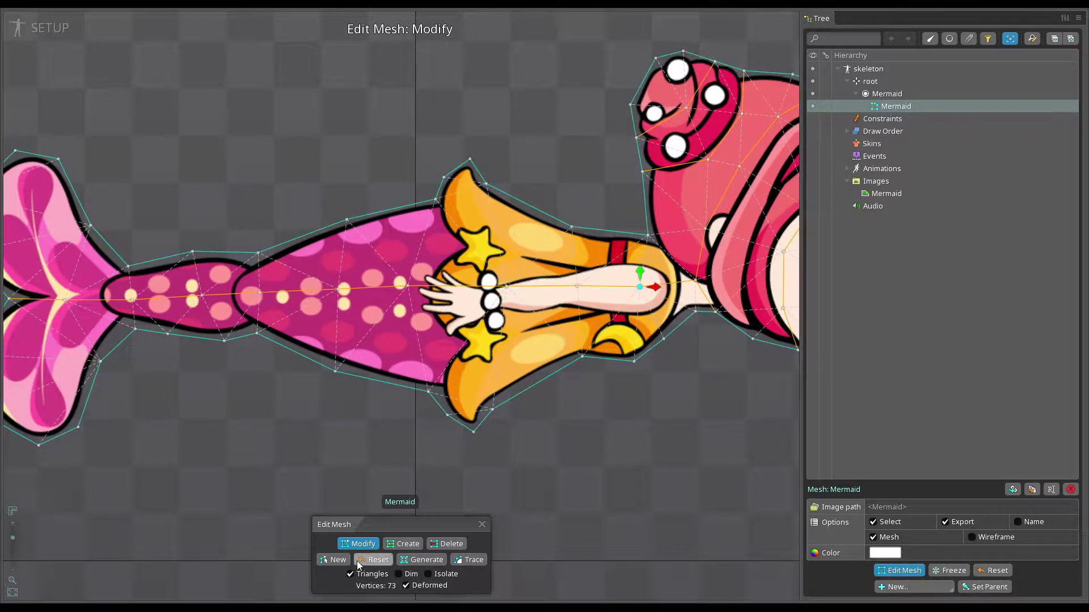
In Create mode, add cross edges over the torso and waist between the upper and lower outline, undoing stray vertices.
left_click(403, 544)
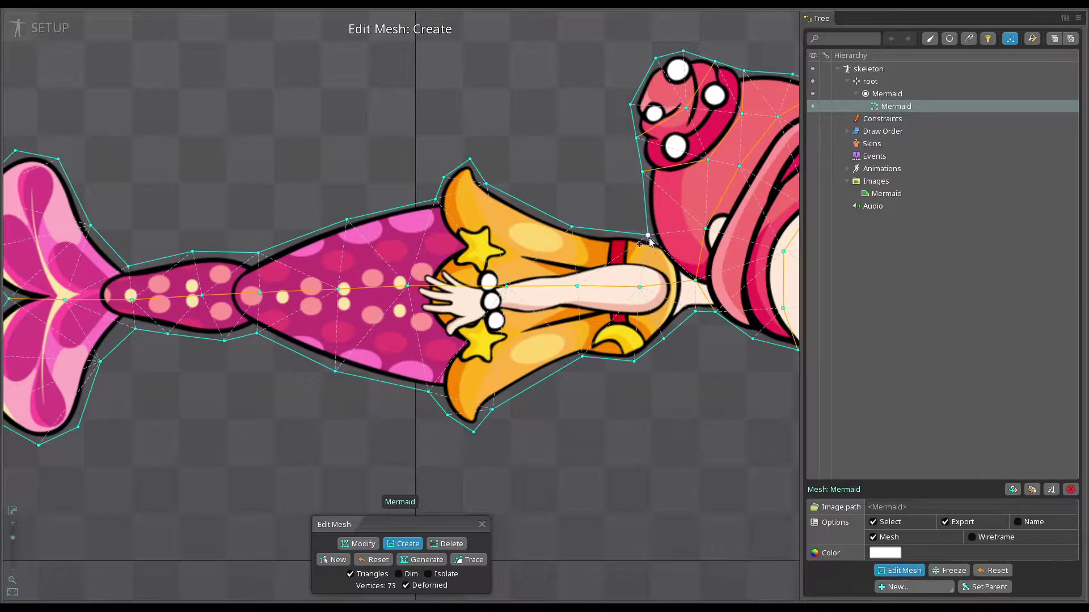
left_click(640, 264)
key("ctrl+z")
left_click_drag(434, 205, 430, 395)
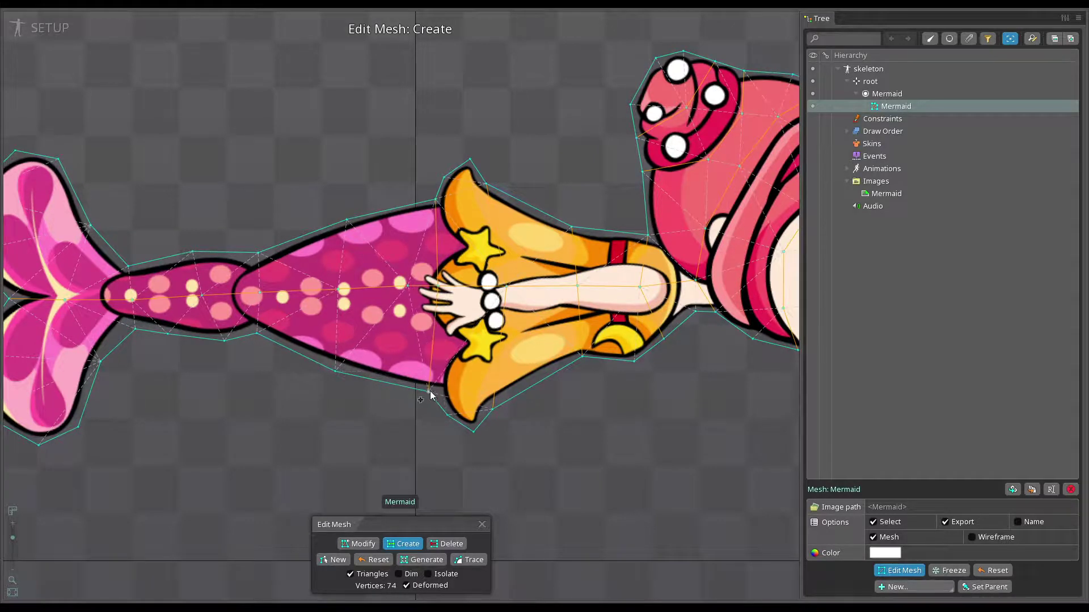
left_click(392, 287)
key("ctrl+z")
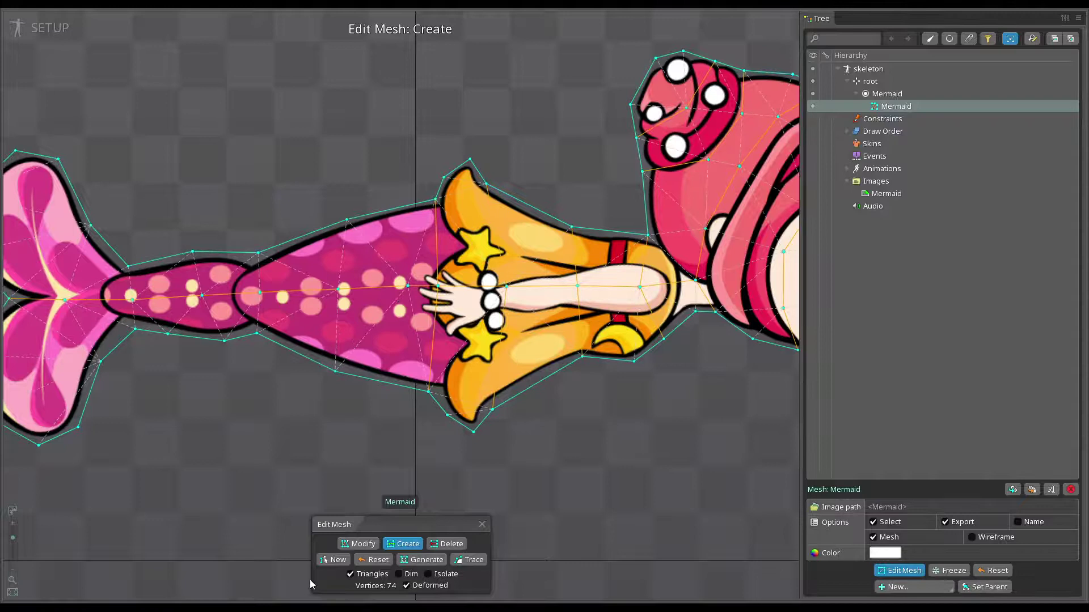
In Modify mode, move the centre-line vertex beside the hand slightly toward the tail fin.
left_click(359, 544)
left_click(408, 286)
left_click_drag(407, 288, 391, 287)
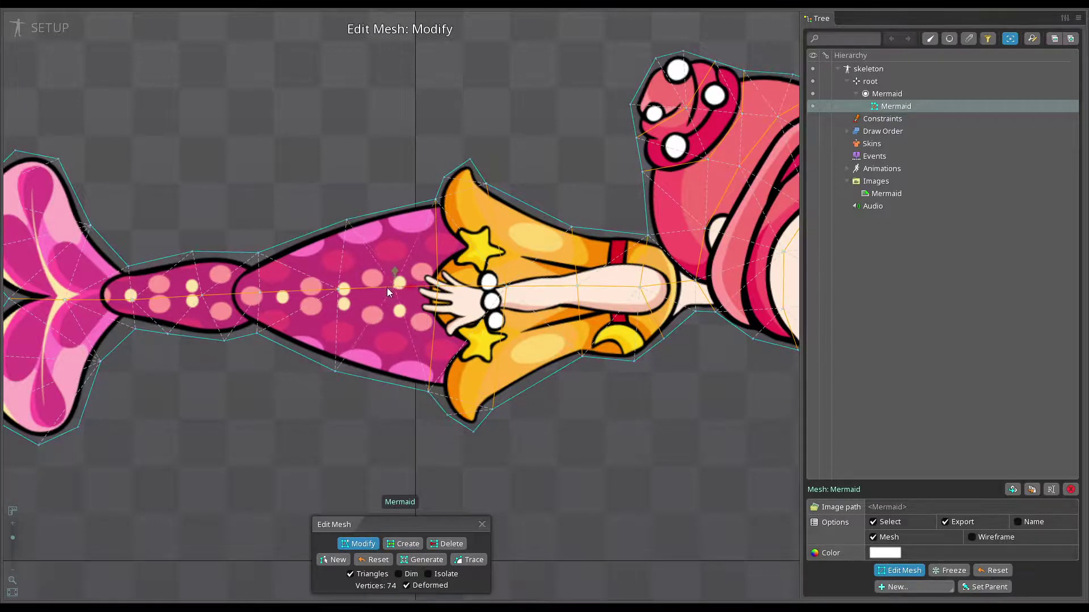
In Create mode, add cross edges over the wide part of the tail, joining the upper and lower outline across the centre line.
left_click(406, 544)
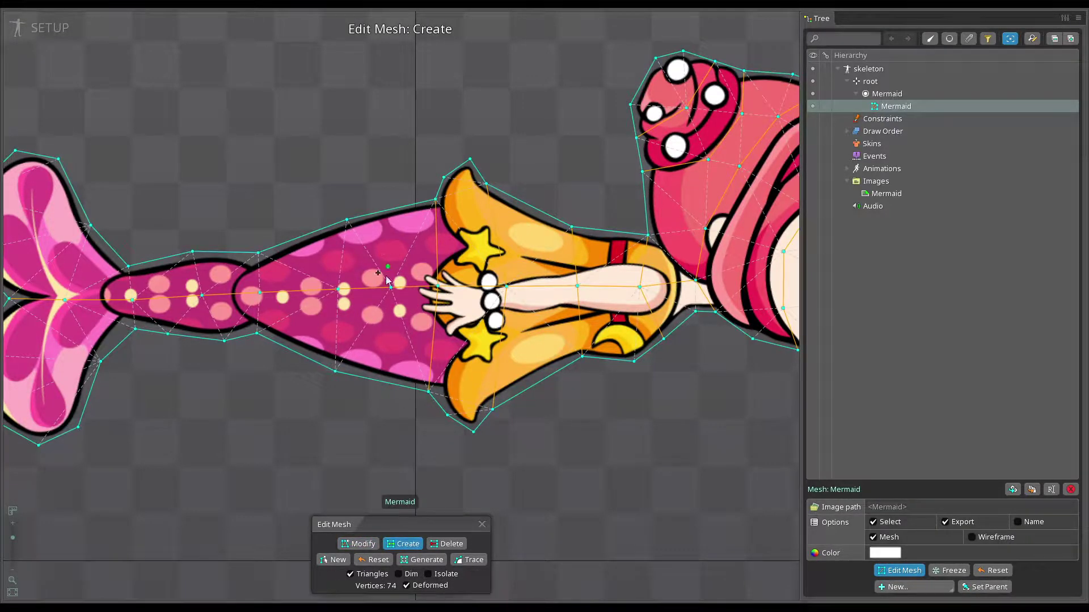
left_click_drag(392, 288, 389, 213)
left_click_drag(391, 295, 385, 379)
left_click_drag(346, 220, 335, 372)
left_click_drag(302, 237, 508, 359)
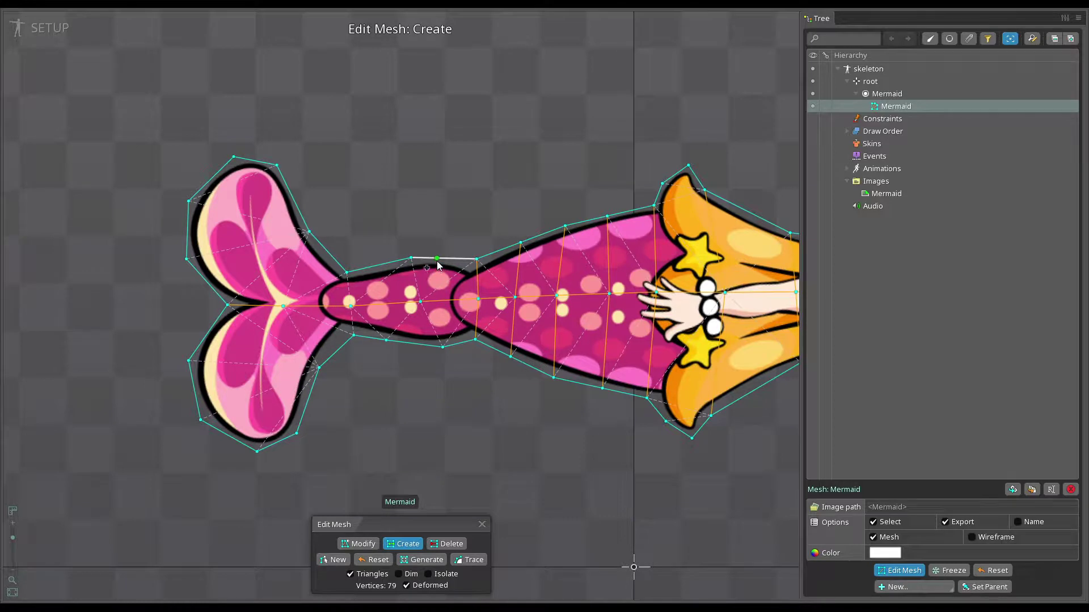
Shift the narrow tail section's centre vertex toward the body and add two cross edges between its upper and lower outline.
left_click(364, 546)
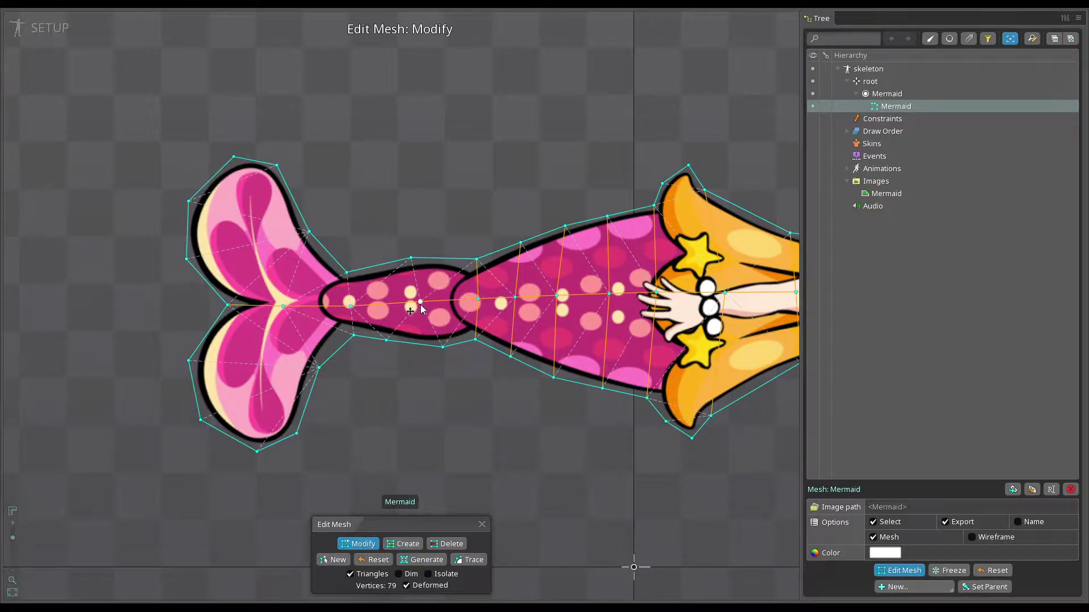
left_click_drag(421, 305, 446, 303)
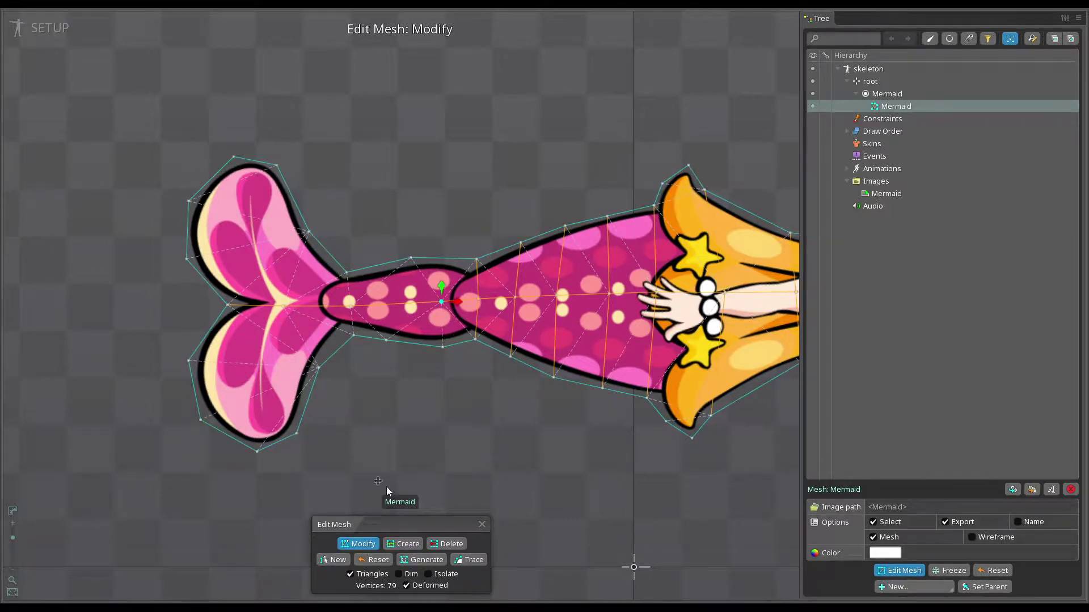
left_click(403, 544)
left_click(446, 259)
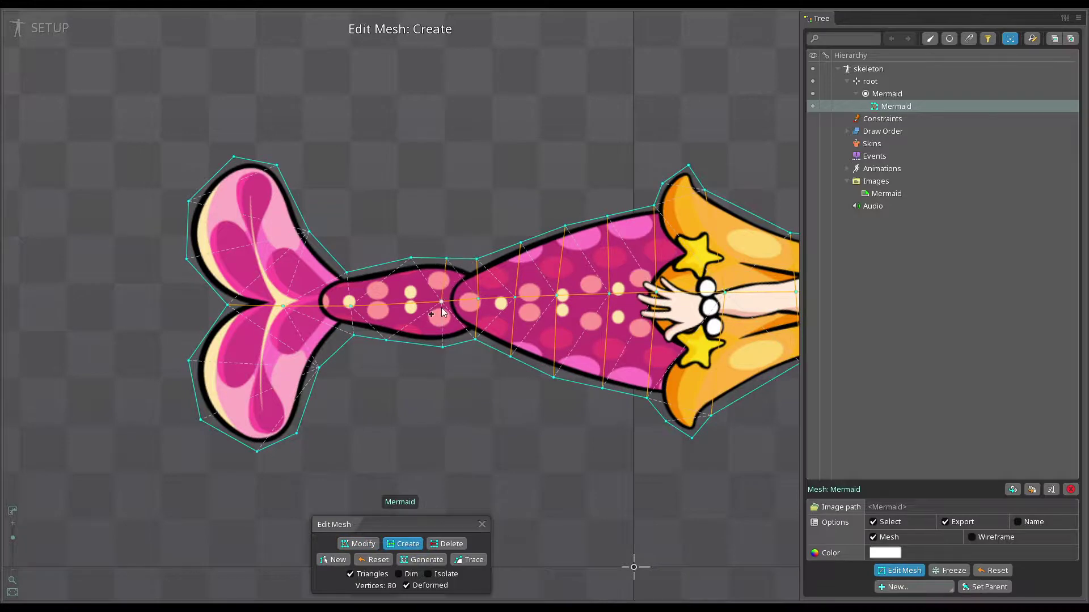
left_click(410, 259)
left_click_drag(411, 259, 405, 343)
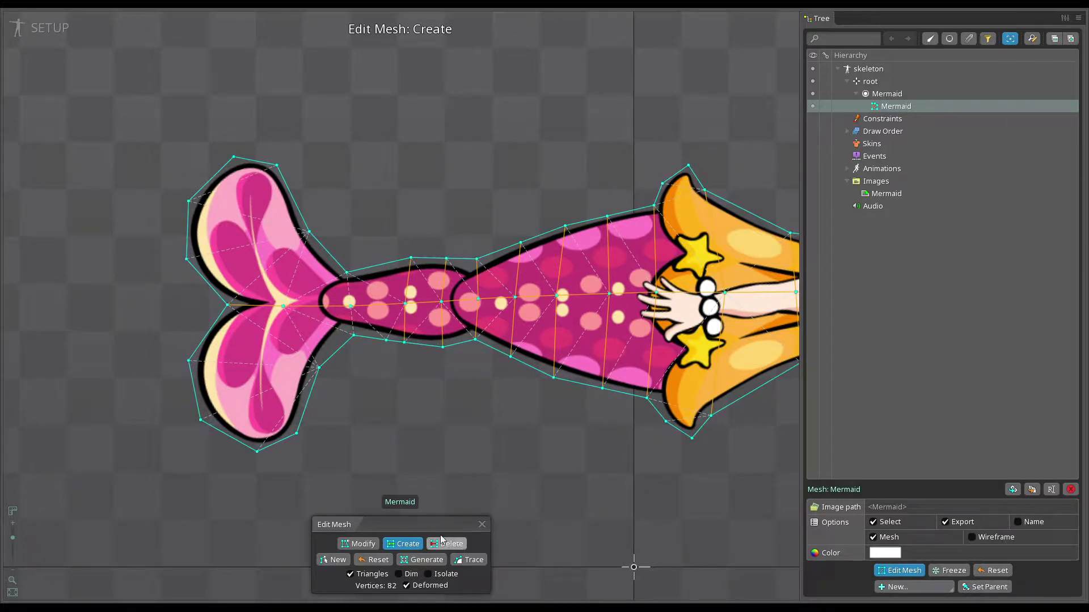
Delete the extra lower-outline vertex on the narrow tail section and connect the fin's centre vertex to the upper and lower fin tips.
key("Delete")
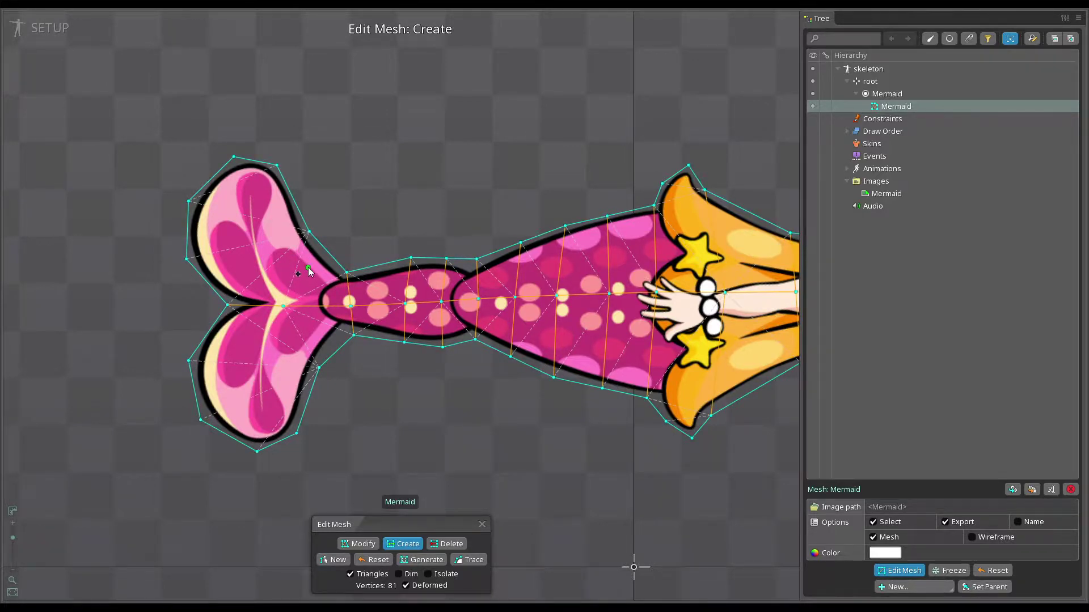
scroll(255, 253, "up", 3)
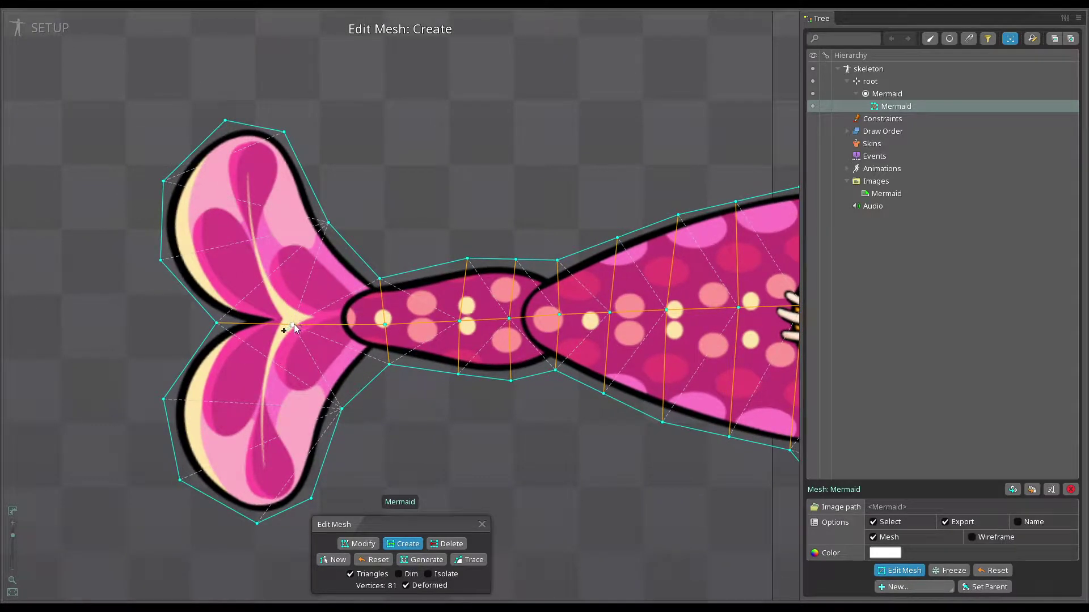
left_click_drag(293, 325, 225, 125)
left_click_drag(293, 325, 258, 523)
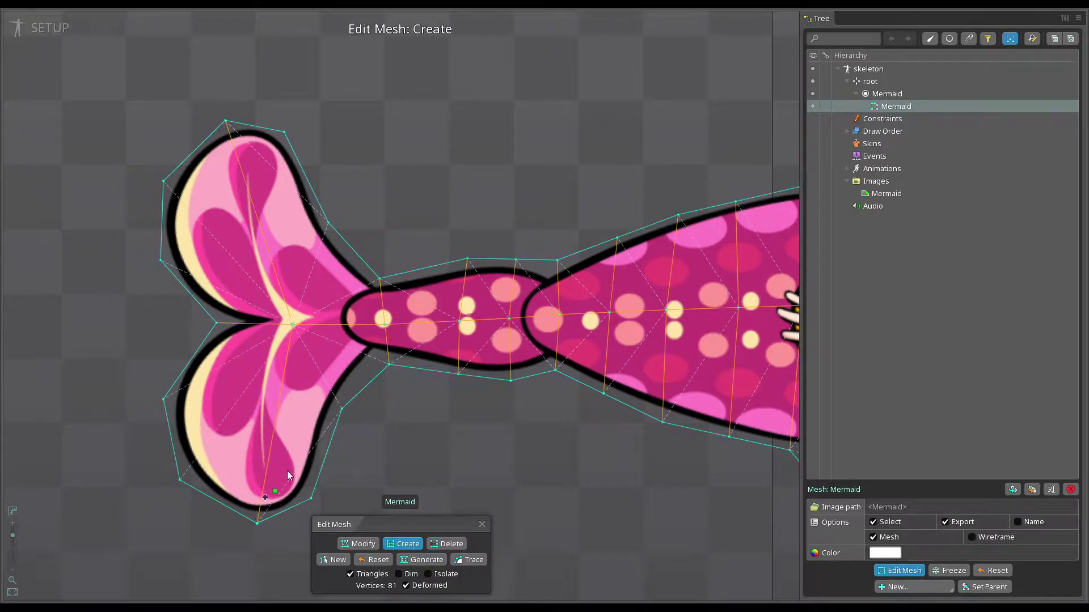
Add three cross edges over the upper fin lobe through new vertices on its middle edge, deleting the surplus vertex on its inner outline.
scroll(262, 241, "up", 3)
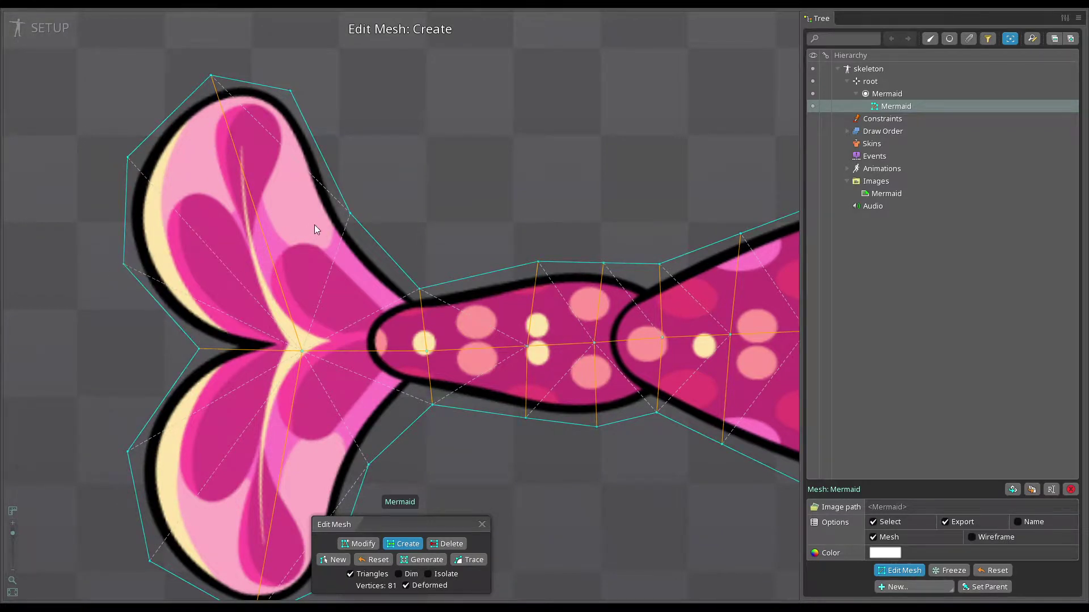
left_click(248, 218)
left_click(334, 181)
left_click(225, 117)
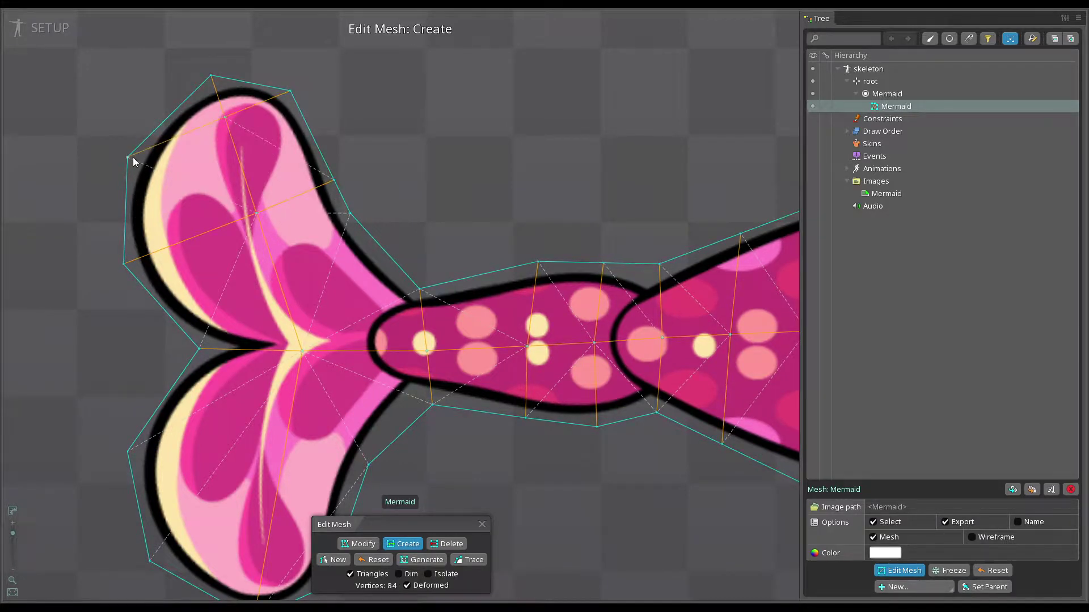
left_click(348, 214)
key("Delete")
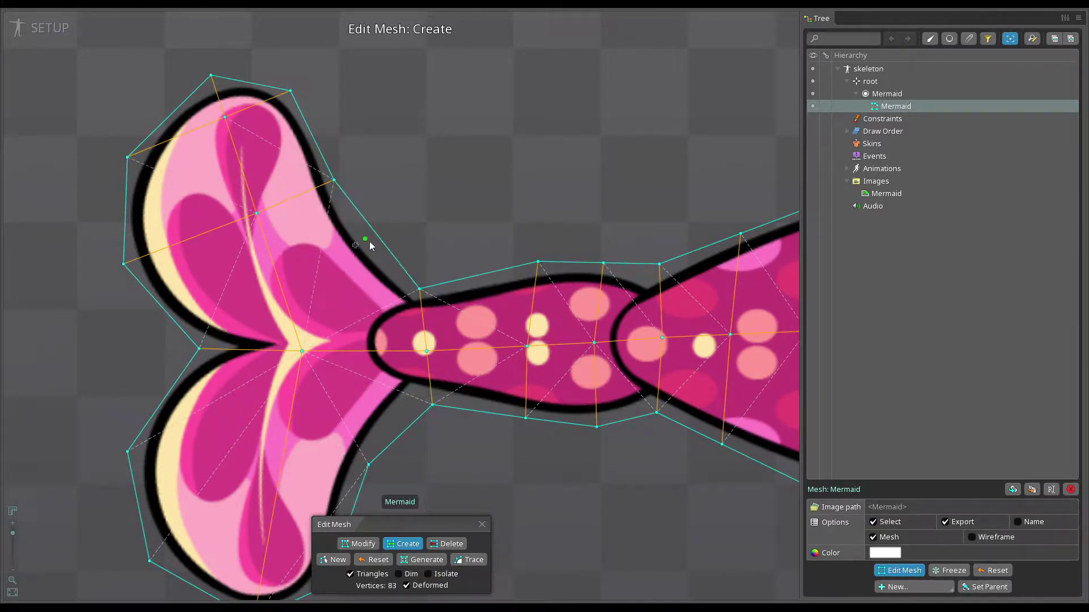
left_click(375, 234)
left_click(276, 270)
left_click(183, 305)
Add two cross edges over the lower fin lobe, joining its outer and inner outline through vertices on its middle edge.
left_click_drag(182, 409, 261, 340)
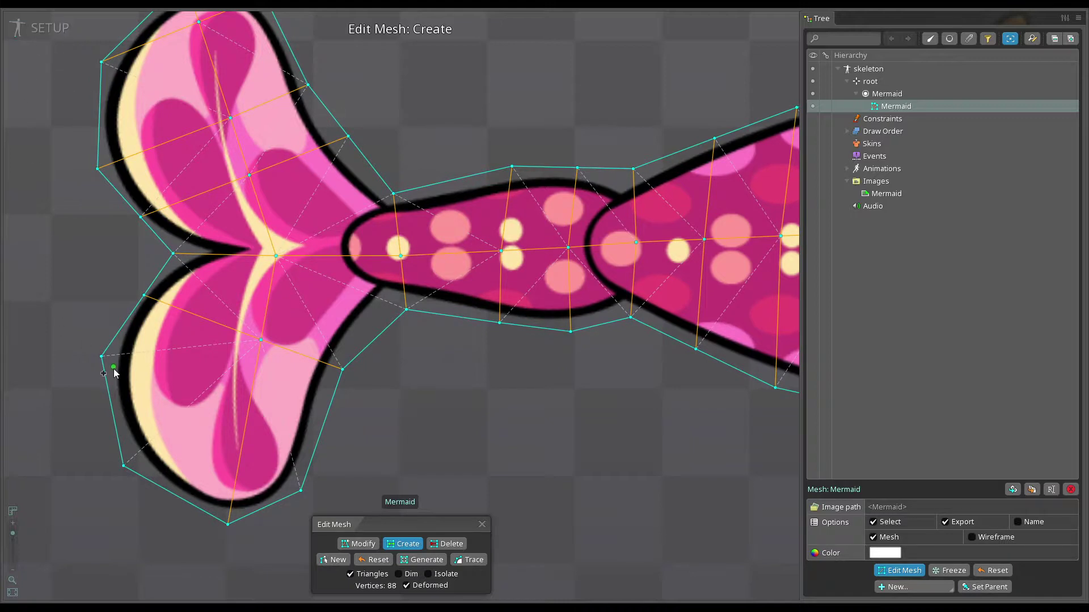
left_click_drag(110, 362, 245, 426)
scroll(231, 425, "down", 2)
scroll(231, 425, "down", 2)
scroll(443, 322, "up", 1)
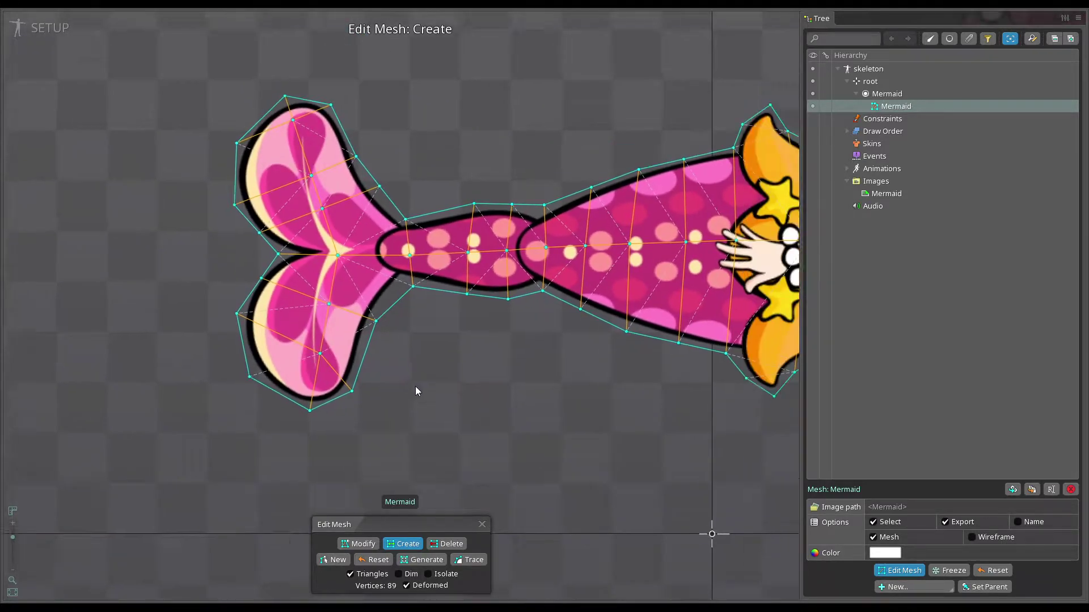
Add a cross edge over the middle of the orange blouse, from the upper outline across the centre line to the lower outline.
scroll(379, 378, "down", 1)
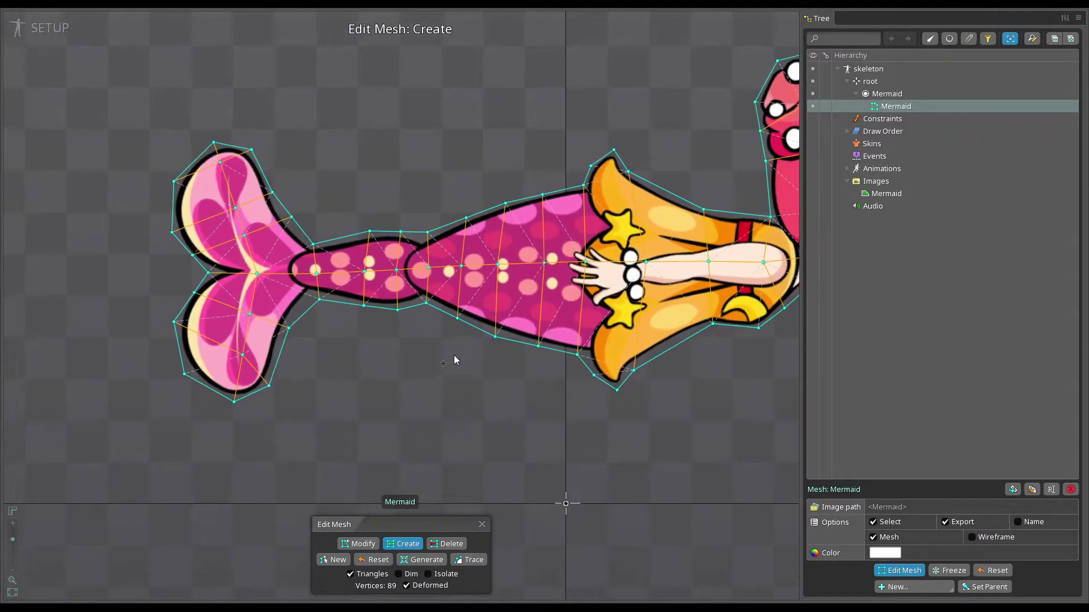
left_click_drag(453, 355, 309, 400)
scroll(308, 400, "down", 2)
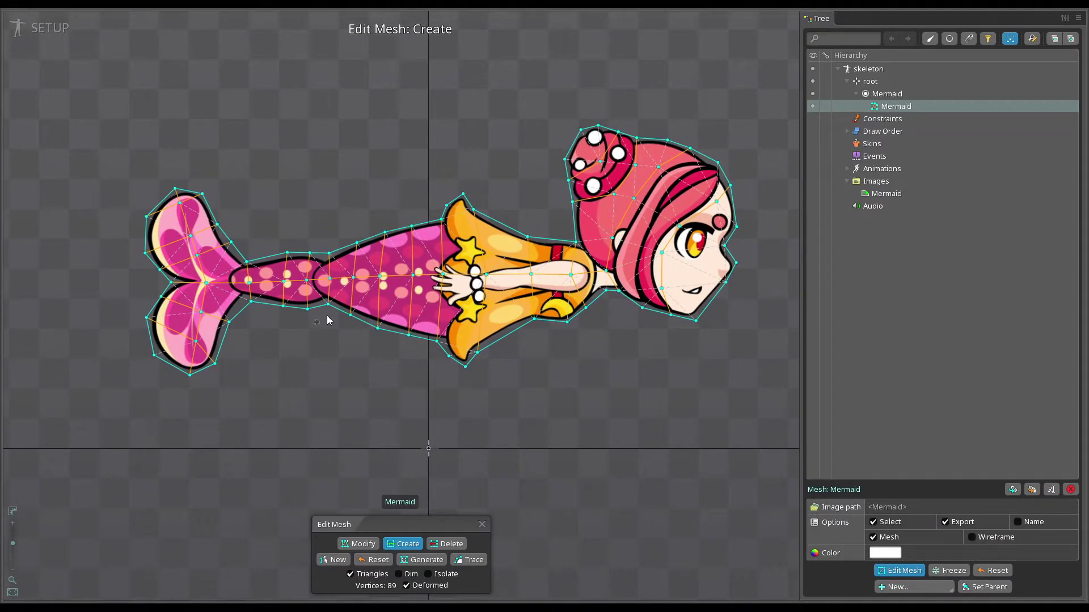
left_click_drag(499, 358, 451, 390)
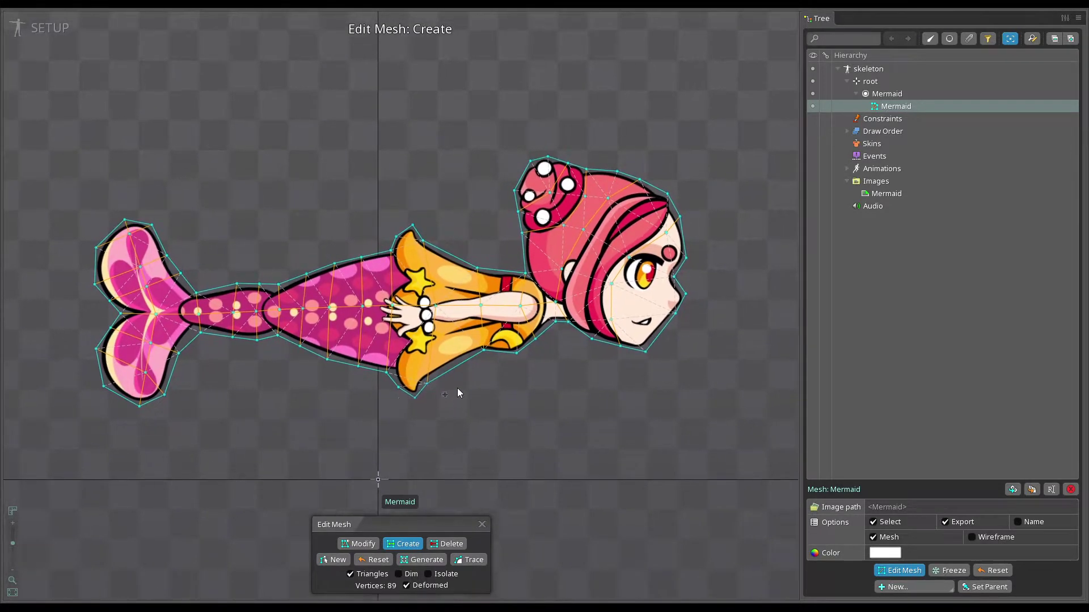
scroll(458, 282, "up", 2)
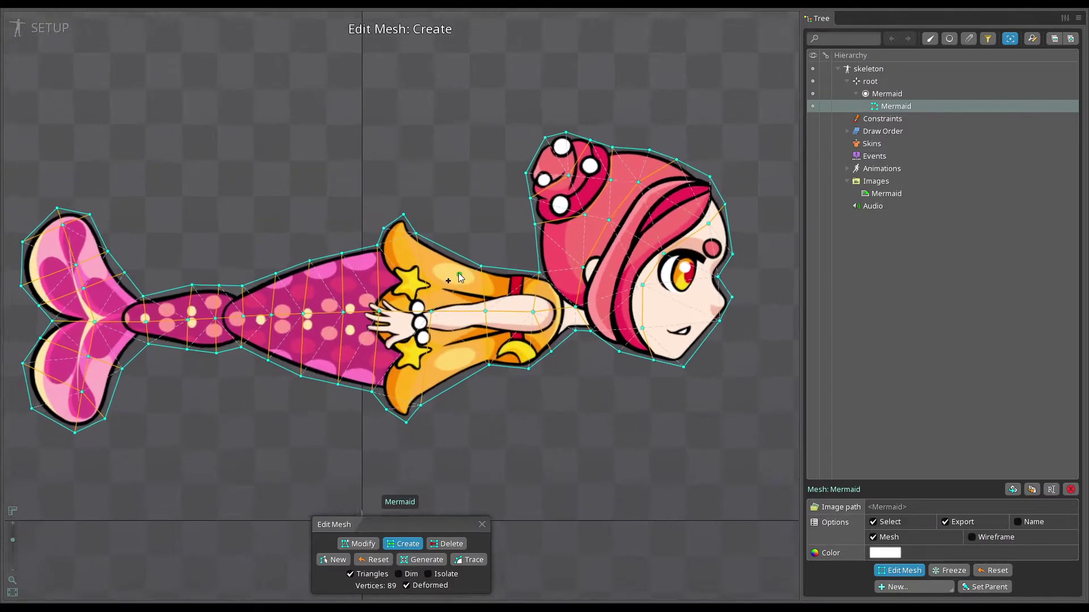
left_click_drag(453, 252, 453, 315)
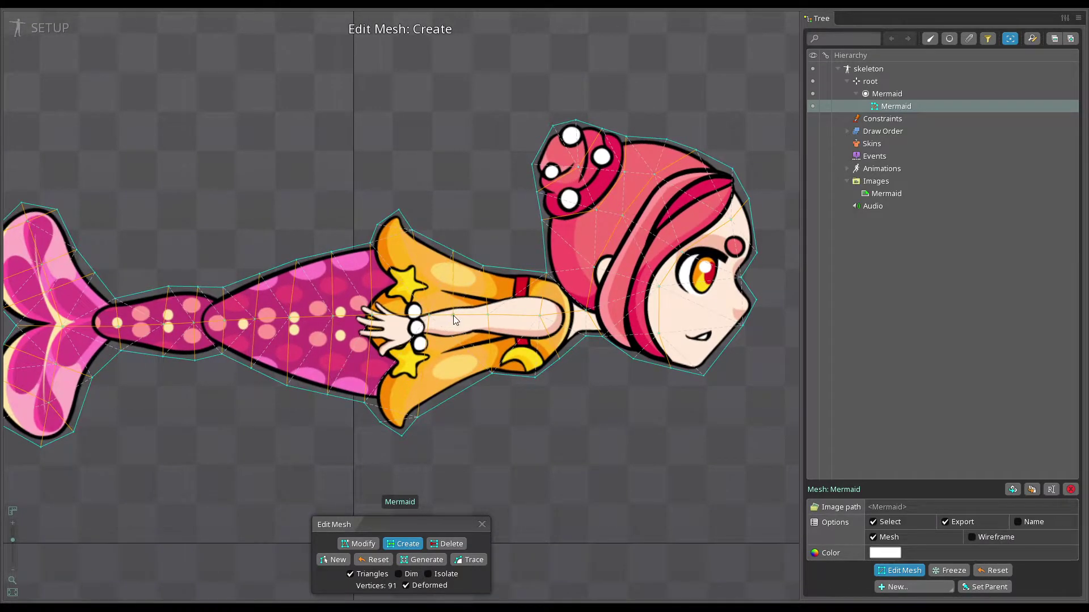
left_click(454, 320)
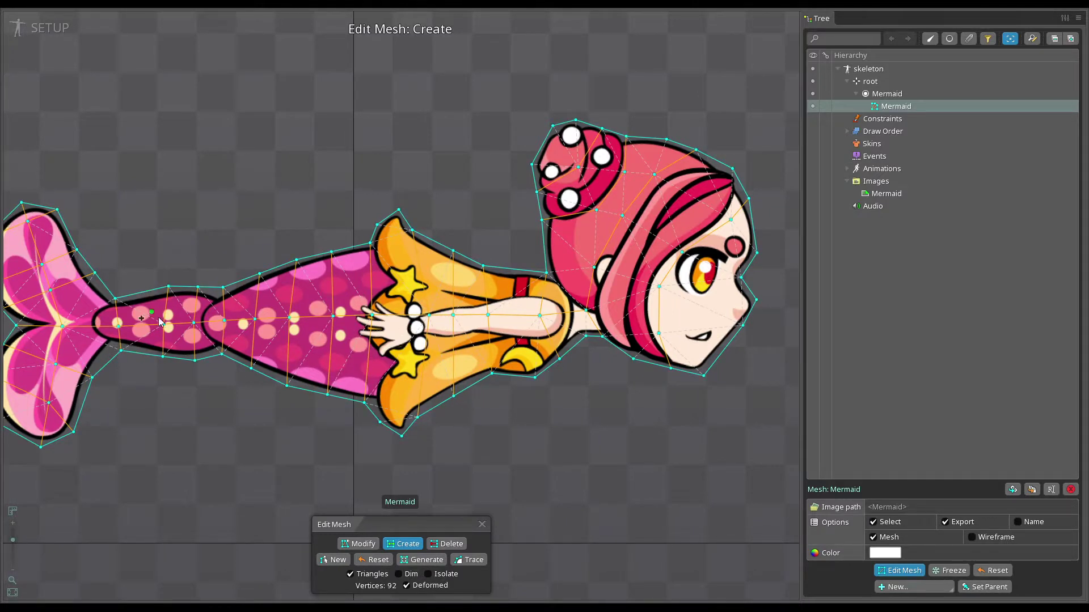
left_click_drag(287, 435, 334, 423)
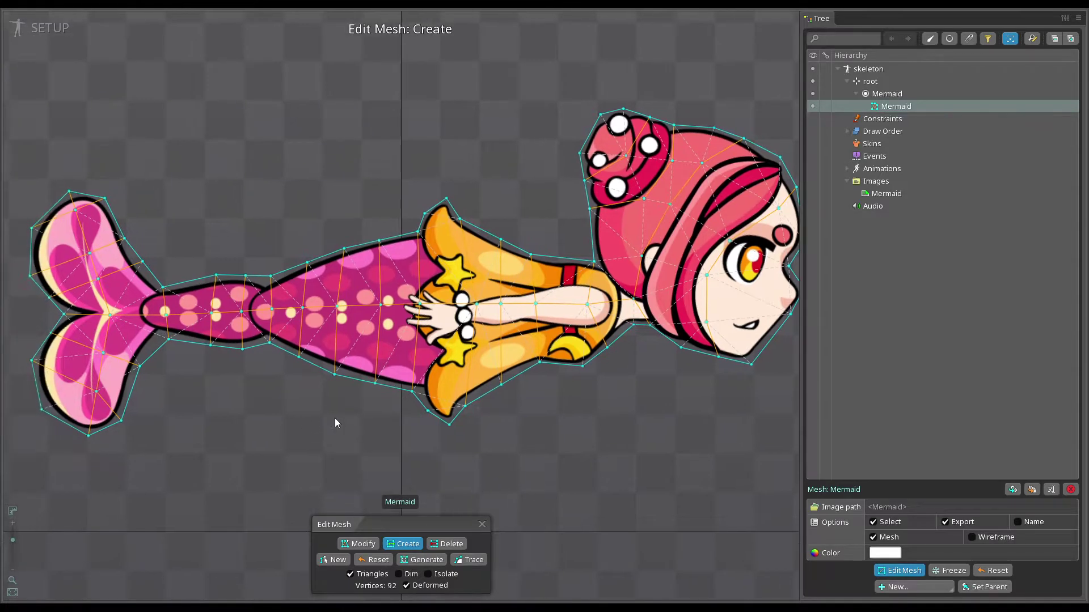
scroll(334, 417, "down", 1)
scroll(495, 380, "down", 1)
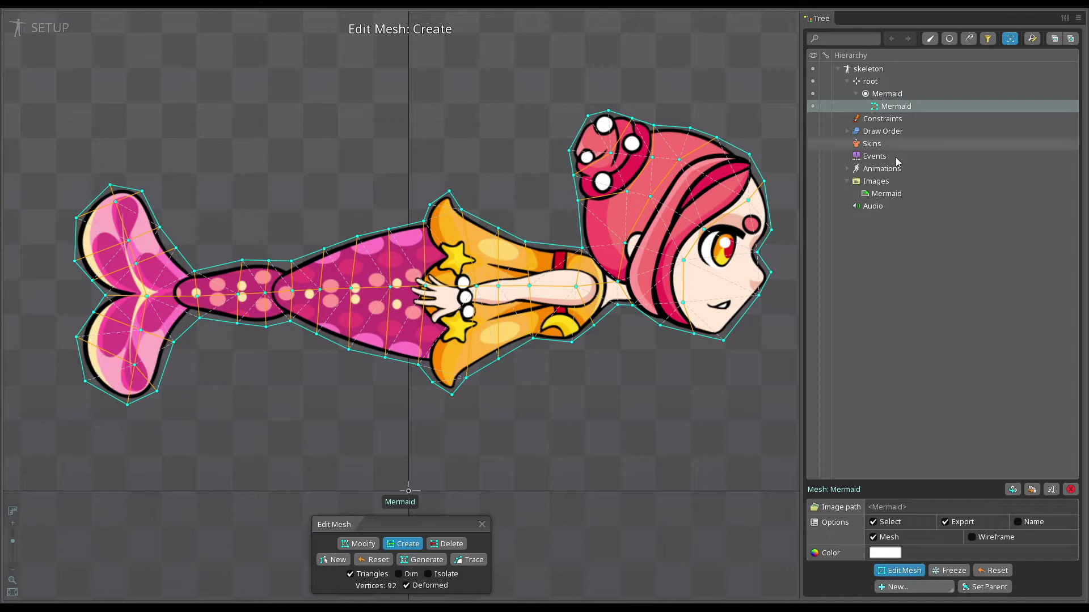
left_click_drag(640, 413, 578, 409)
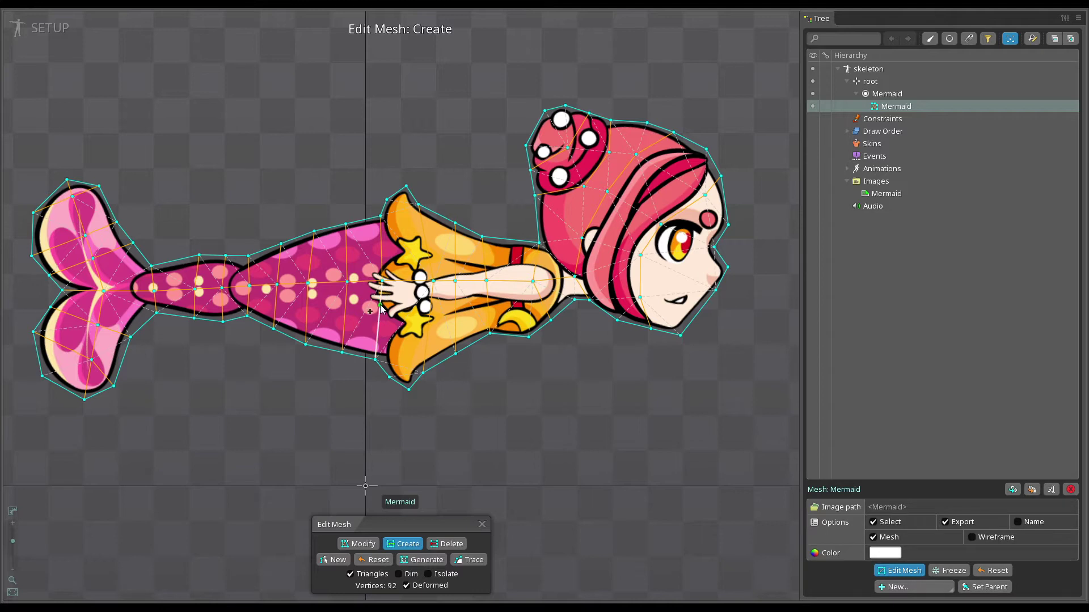
left_click_drag(518, 376, 532, 397)
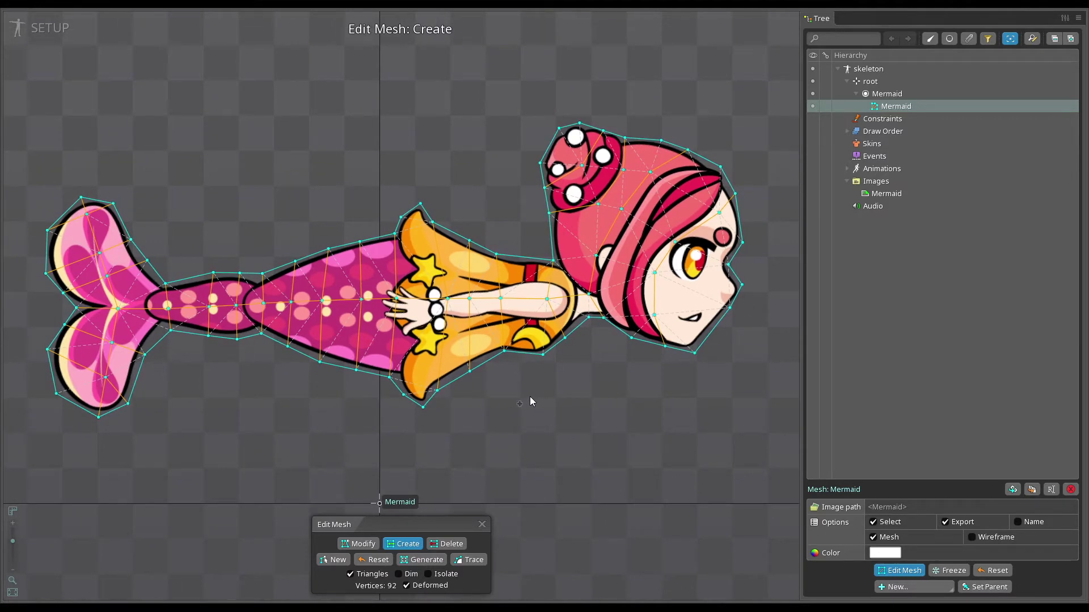